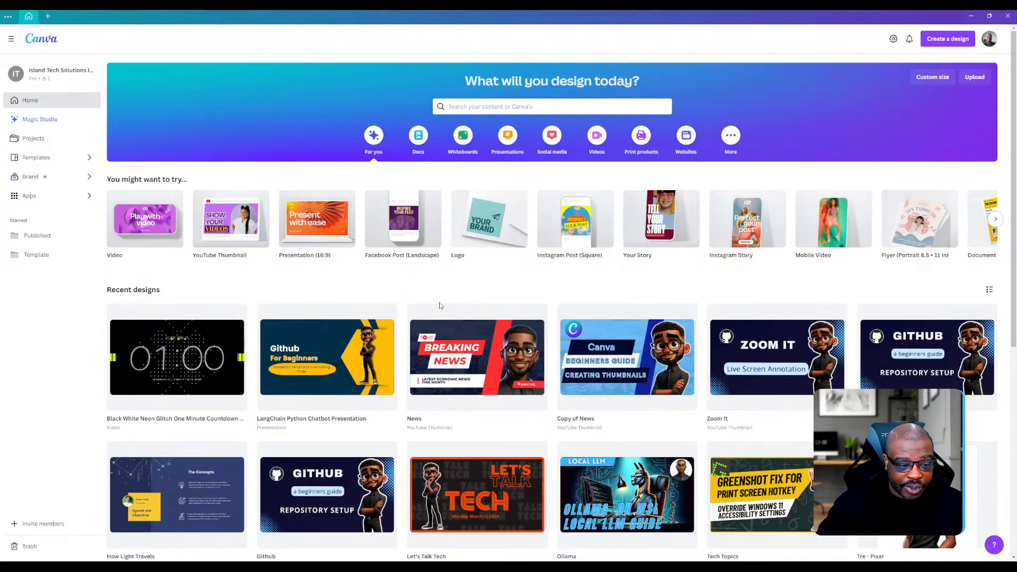
# - Move the Black White Neon Glitch One Minute Countdown video design to the trash
pyautogui.moveTo(244, 313)
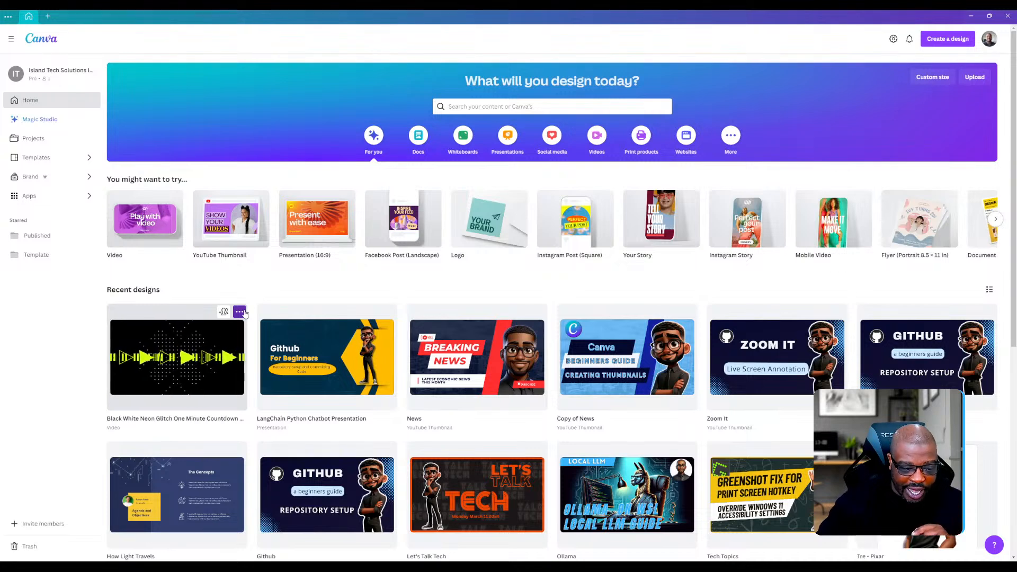
pyautogui.click(239, 312)
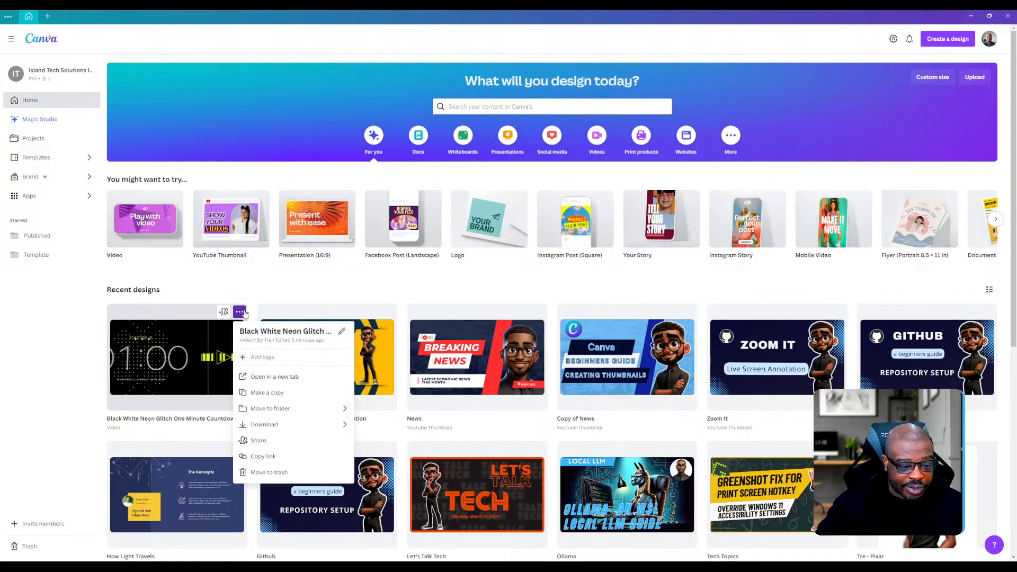
pyautogui.click(267, 472)
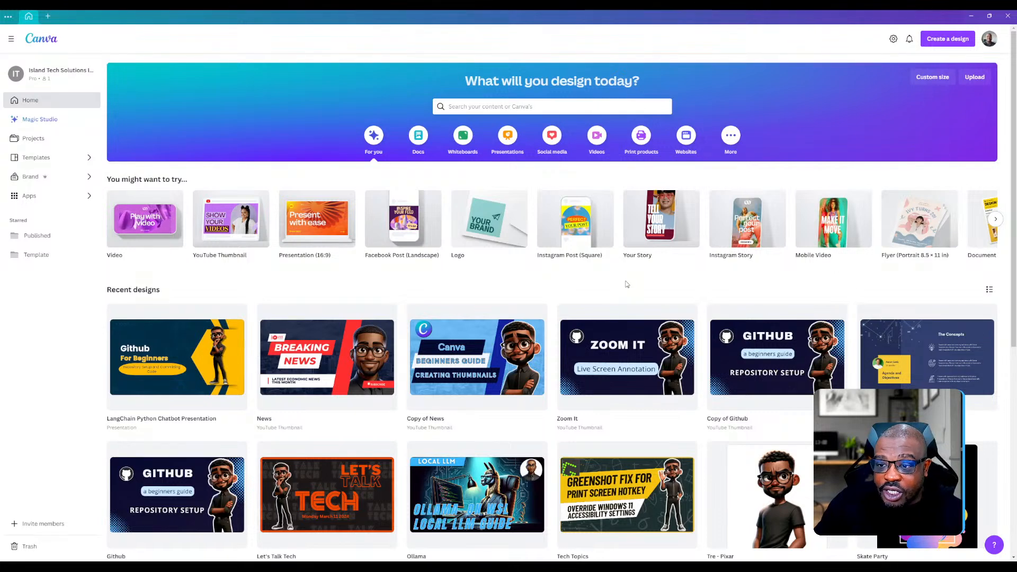
# - Search for "news", check the matching projects, and show the full list of news templates
pyautogui.click(534, 106)
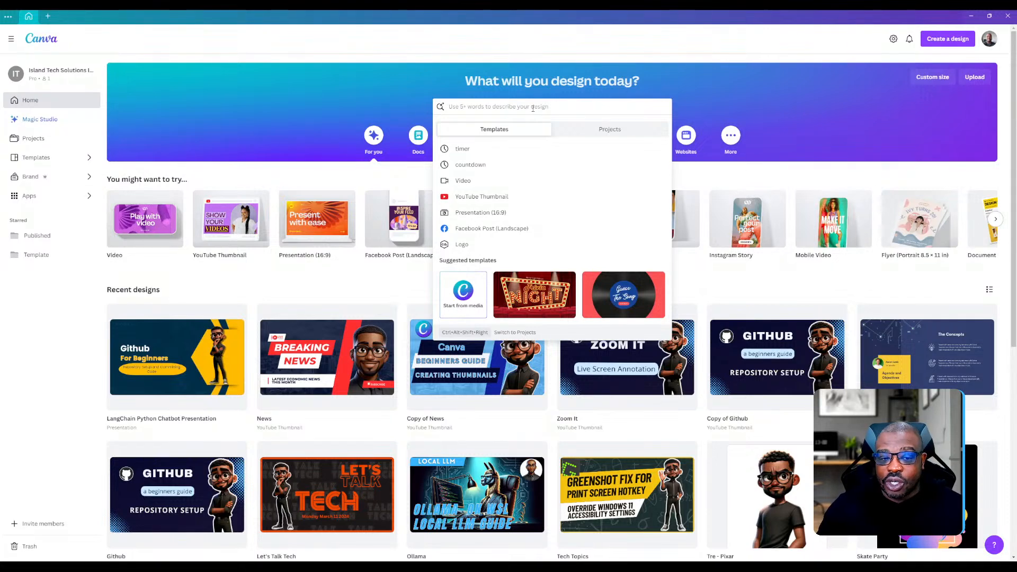
pyautogui.click(119, 275)
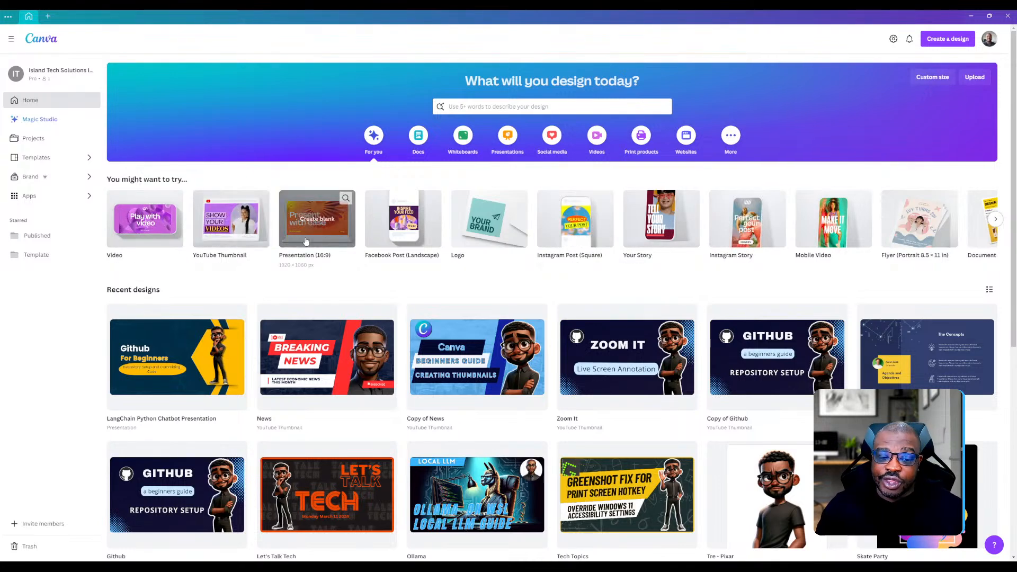
pyautogui.click(618, 104)
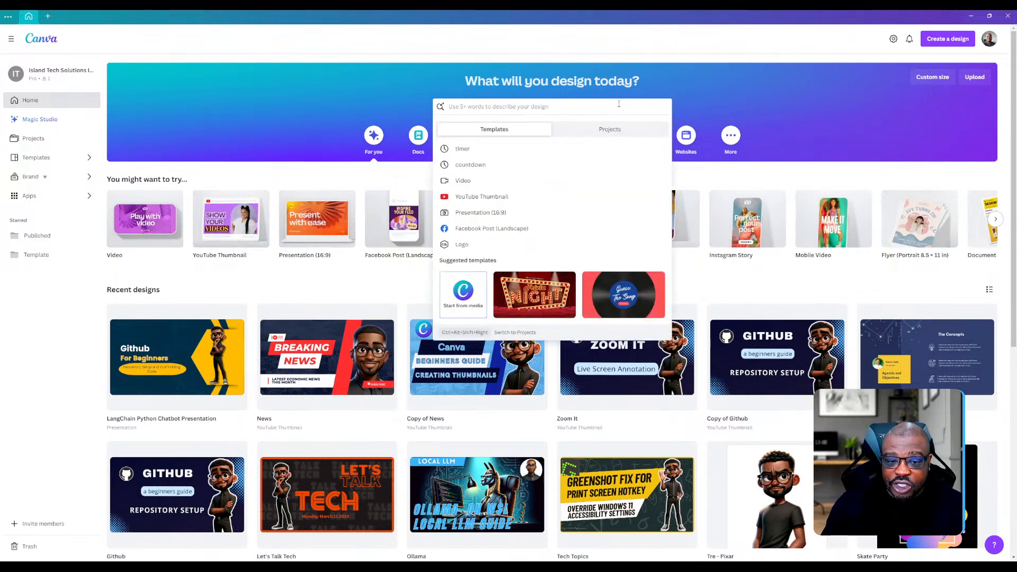
pyautogui.write('r')
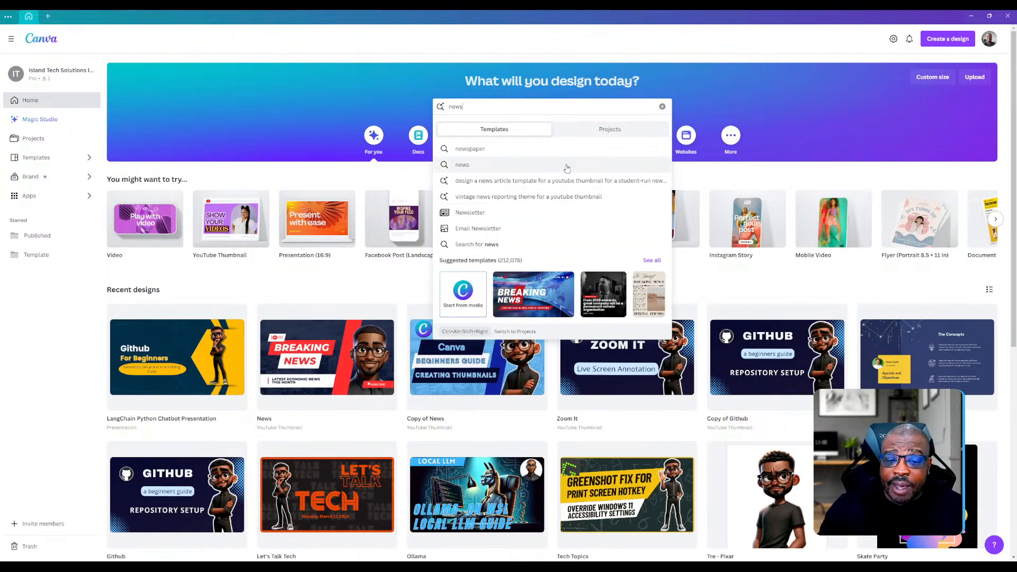
pyautogui.click(609, 129)
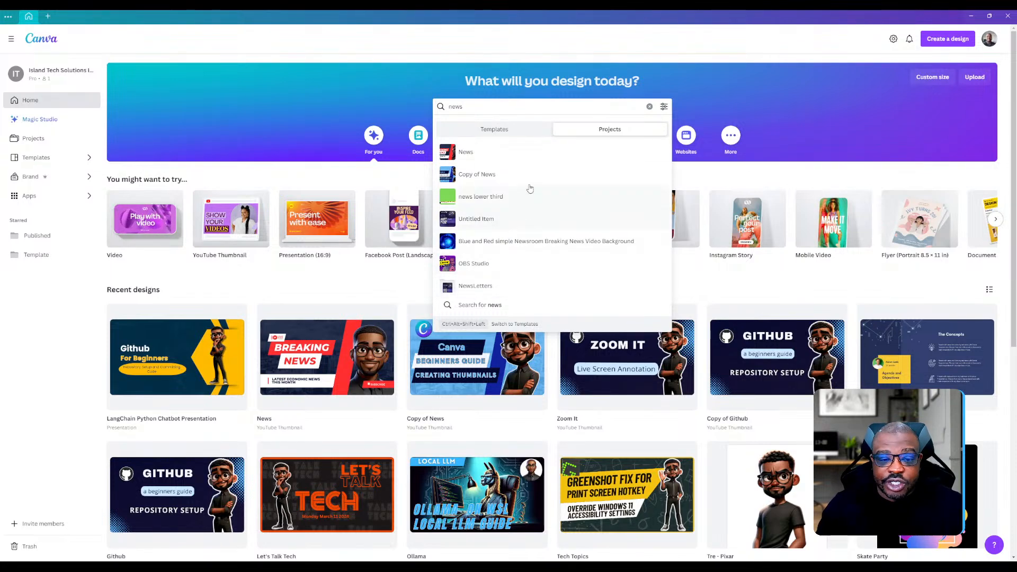
pyautogui.click(526, 131)
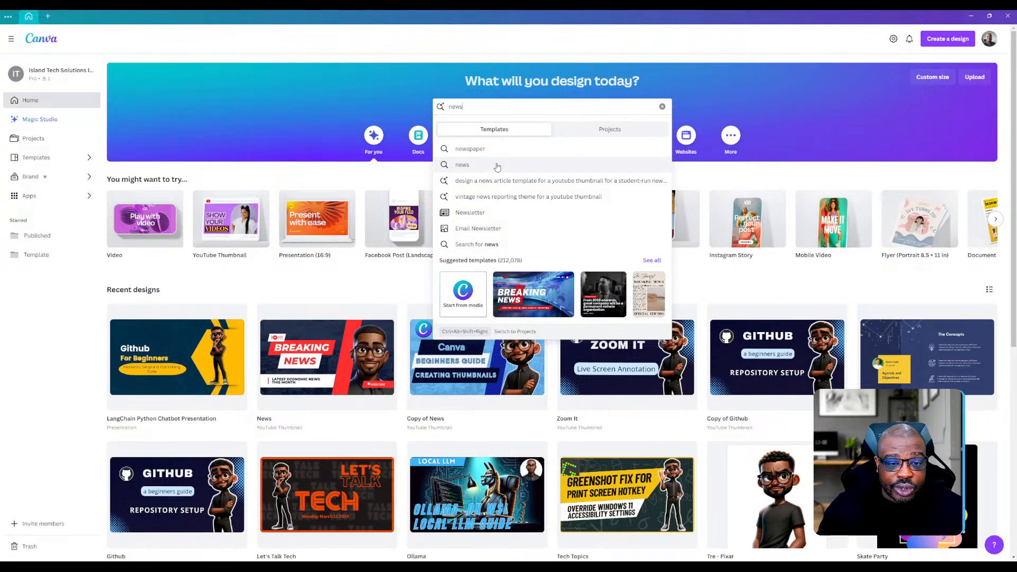
pyautogui.click(496, 165)
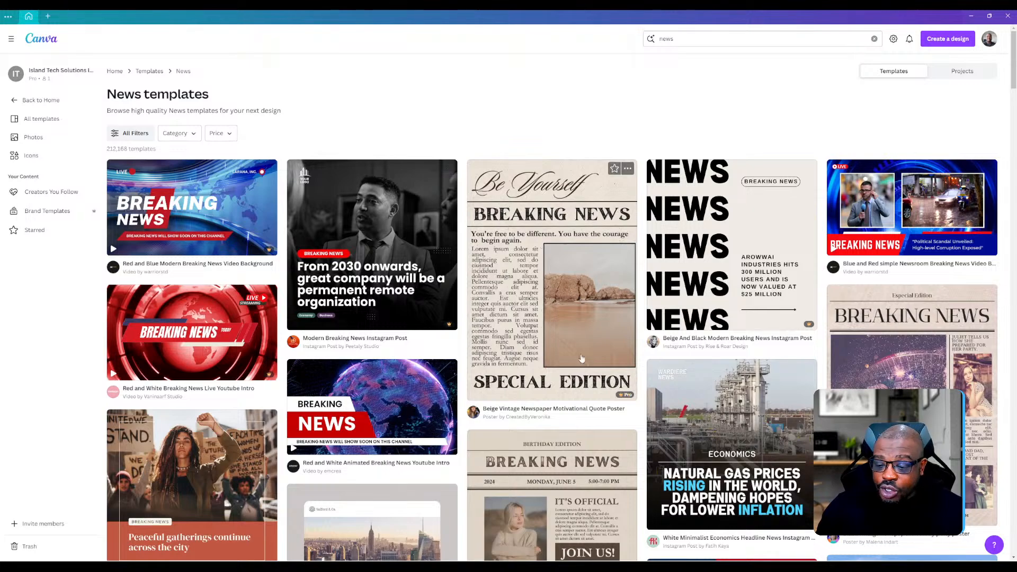
# - Browse the news templates and preview the pages of the Blue and White Bold English Broadcast Journalism Presentation
pyautogui.scroll(-7, 387, 278)
pyautogui.scroll(-10, 699, 370)
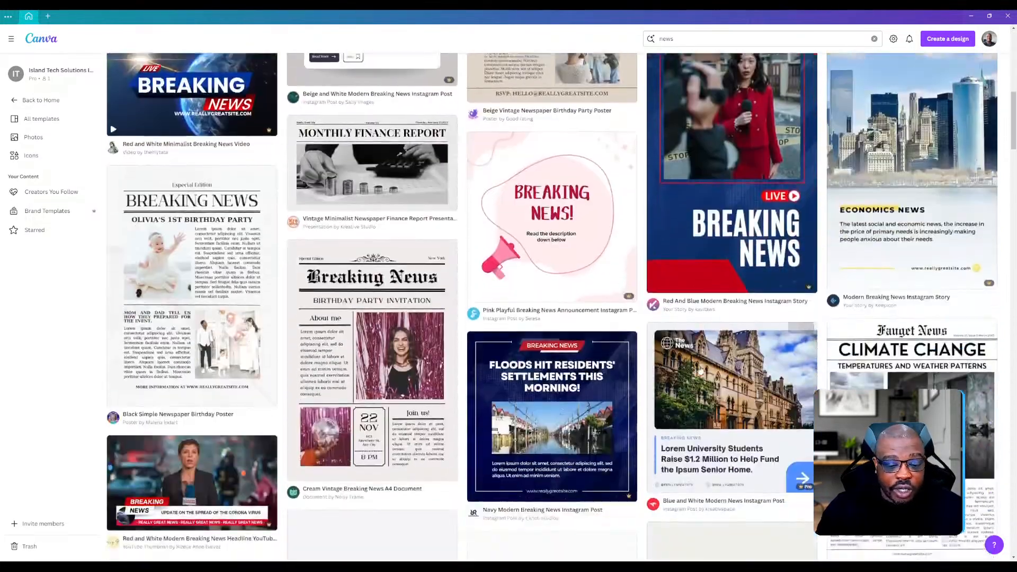
pyautogui.scroll(-1, 707, 372)
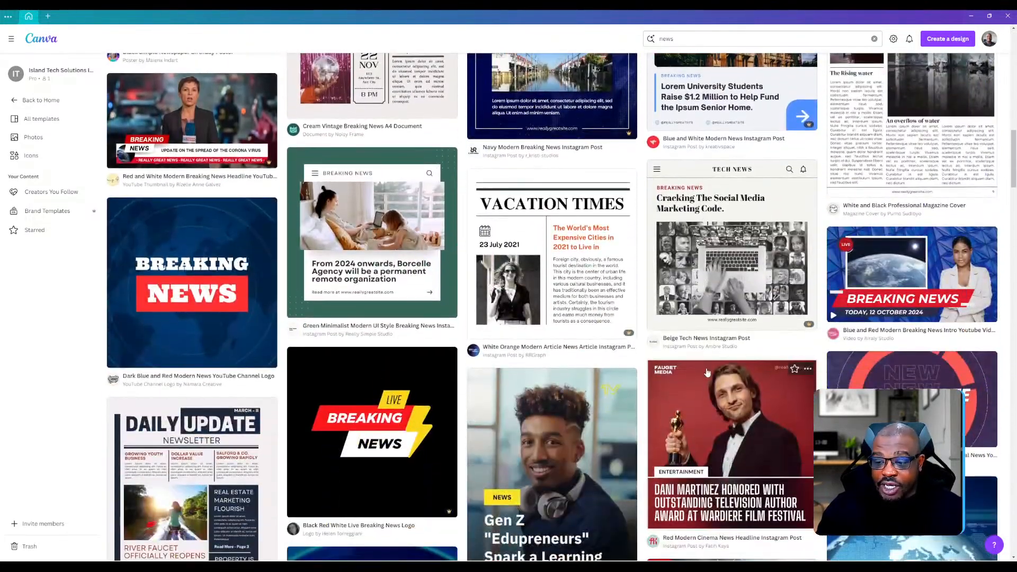
pyautogui.scroll(-5, 708, 374)
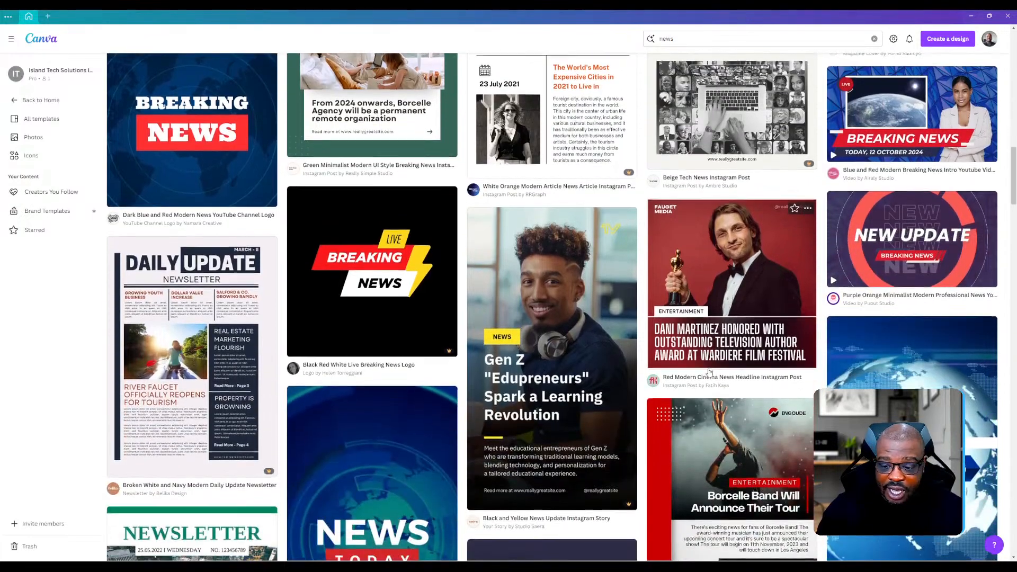
pyautogui.scroll(-8, 711, 374)
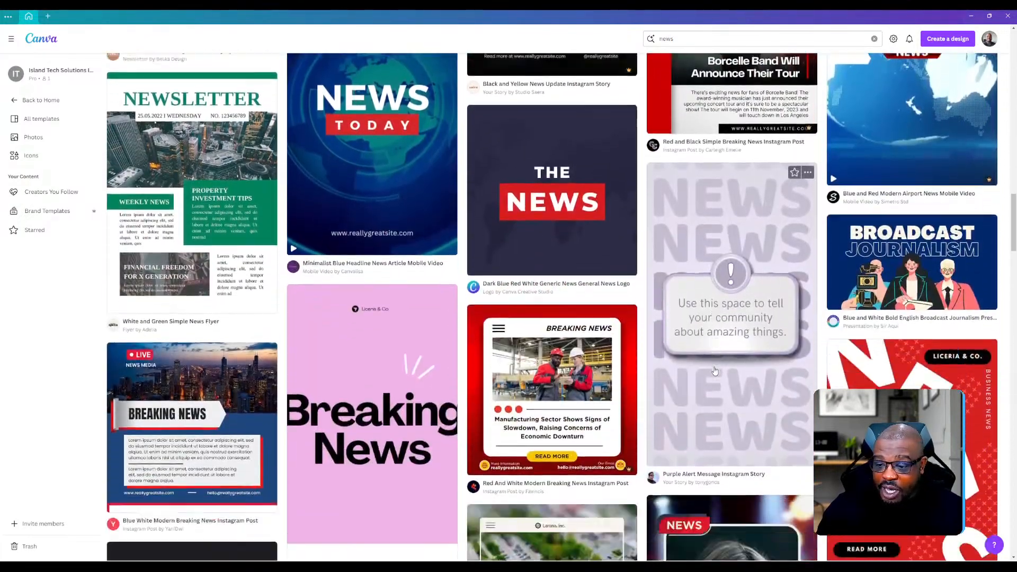
pyautogui.scroll(-3, 715, 369)
pyautogui.scroll(5, 881, 307)
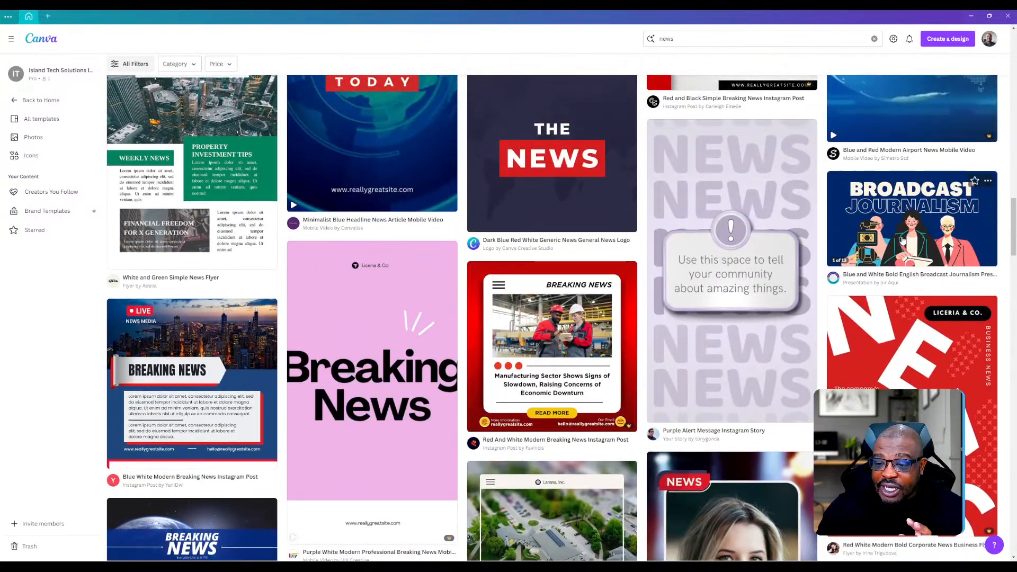
pyautogui.moveTo(904, 240)
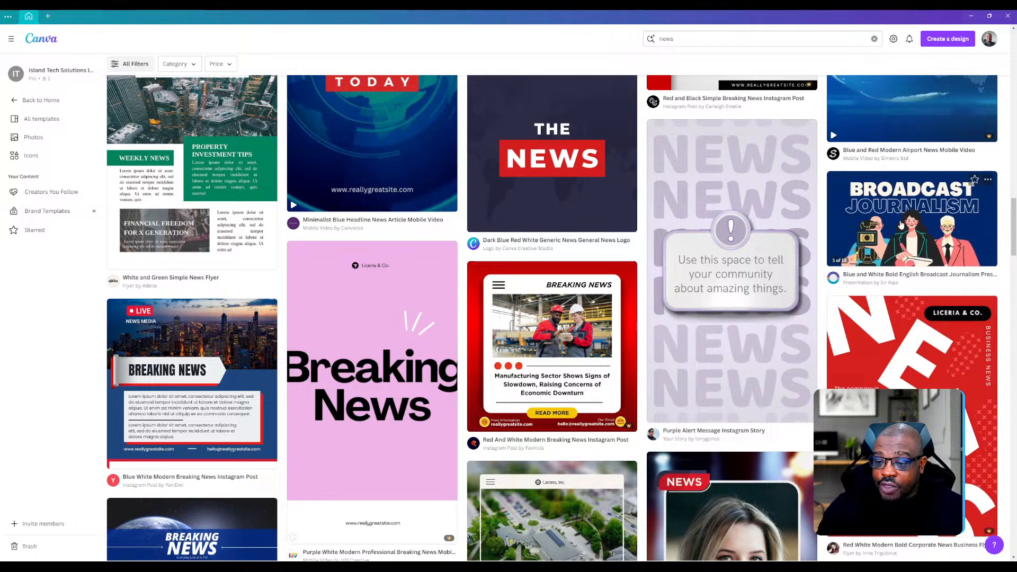
pyautogui.click(907, 219)
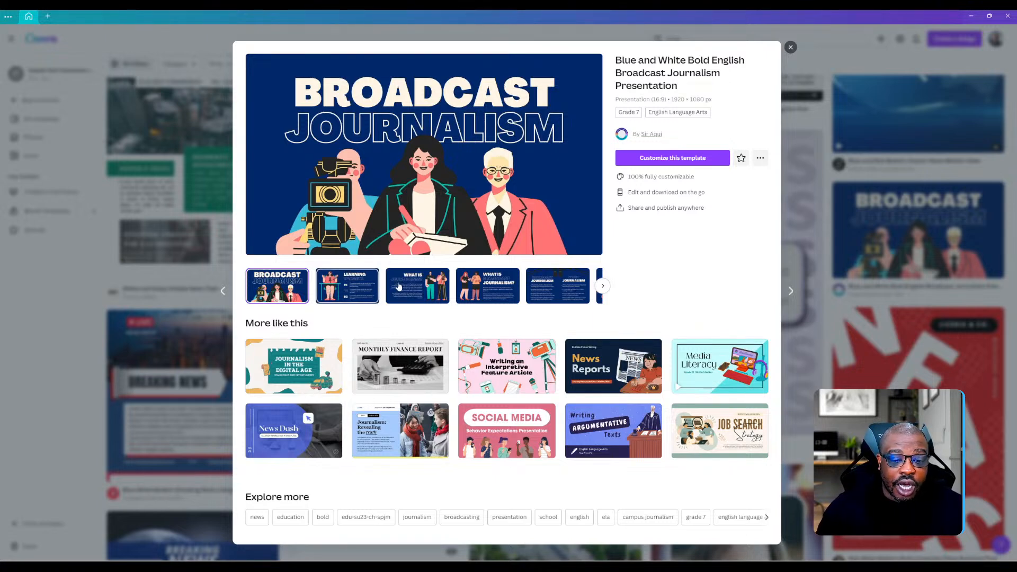
pyautogui.click(602, 286)
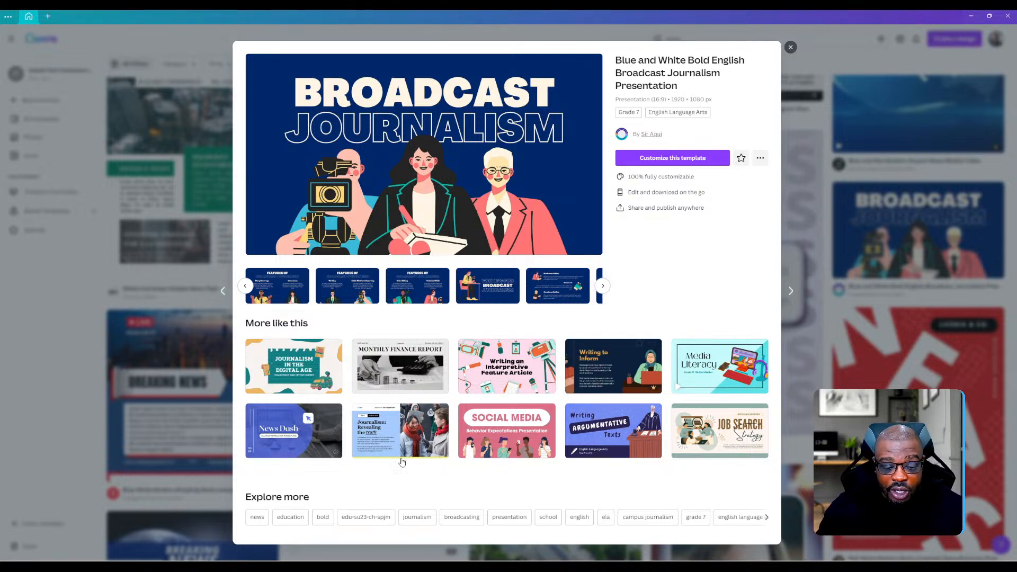
# - Explore the related "education" topic from the template preview and browse its templates
pyautogui.click(290, 517)
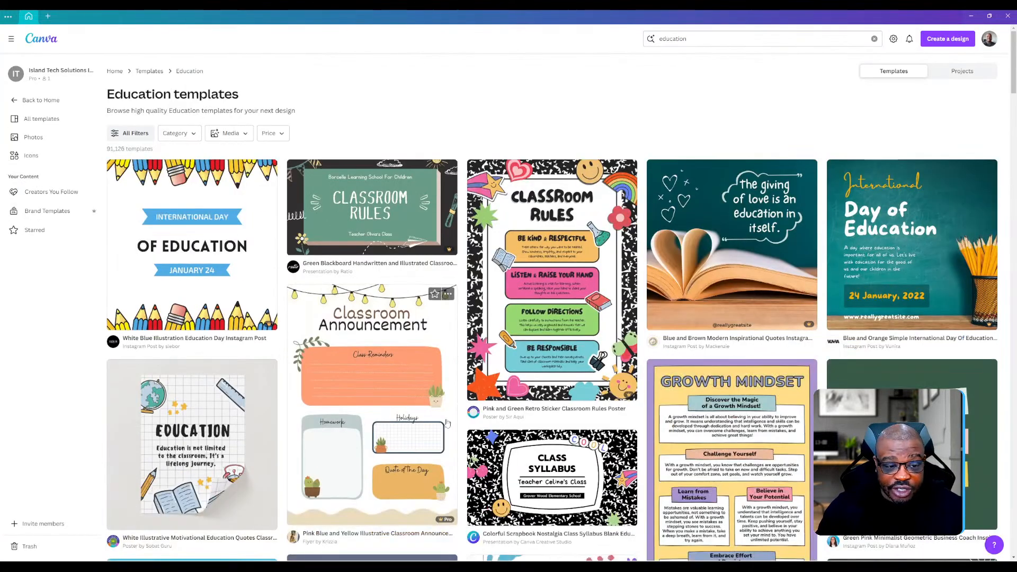
pyautogui.scroll(-3, 593, 409)
pyautogui.scroll(-1, 593, 410)
pyautogui.scroll(1, 593, 410)
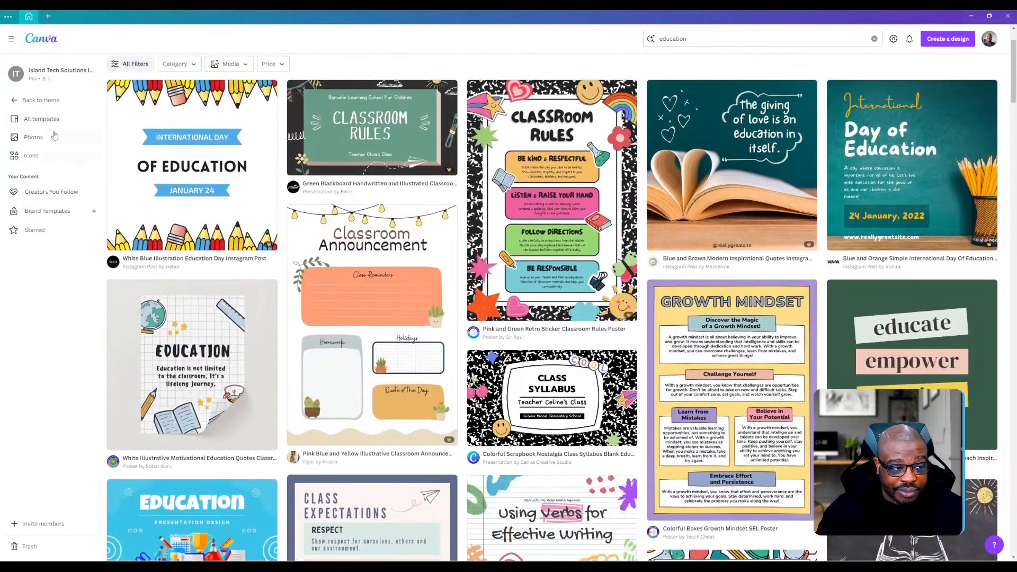
pyautogui.scroll(-3, 665, 420)
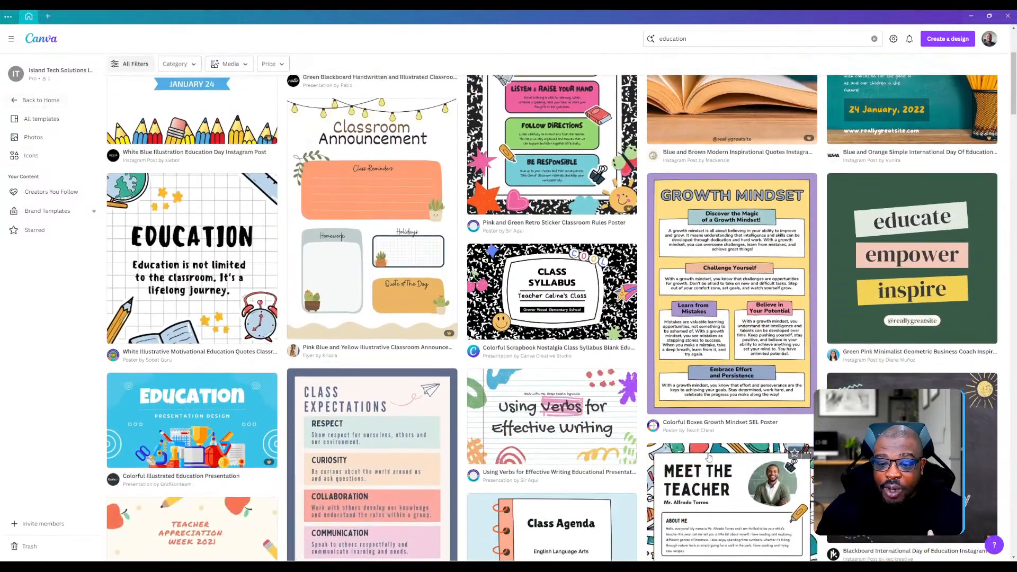
pyautogui.scroll(5, 664, 420)
# - Return to the home page and run the "news" template search again
pyautogui.click(41, 100)
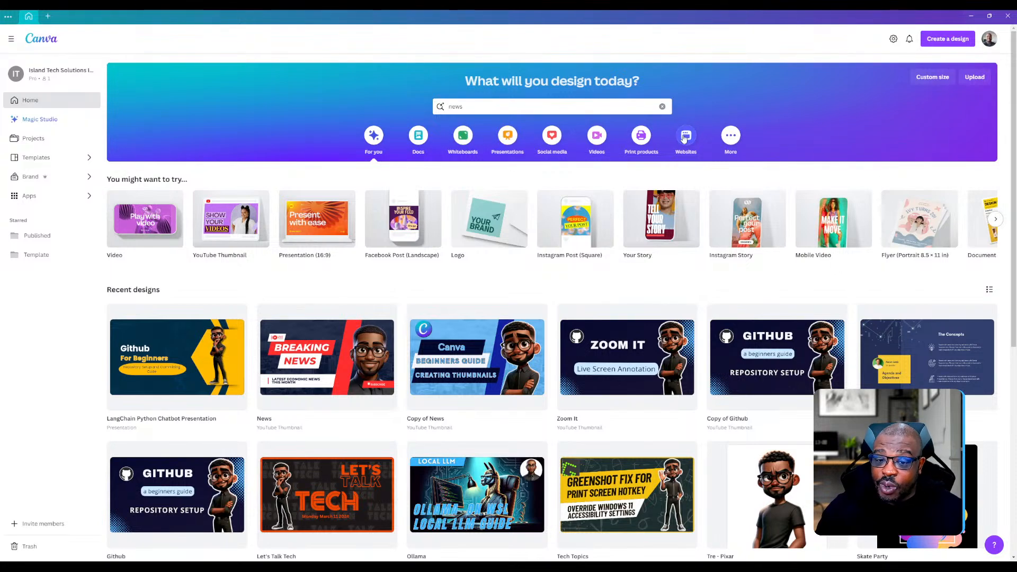
pyautogui.click(607, 110)
pyautogui.press('Return')
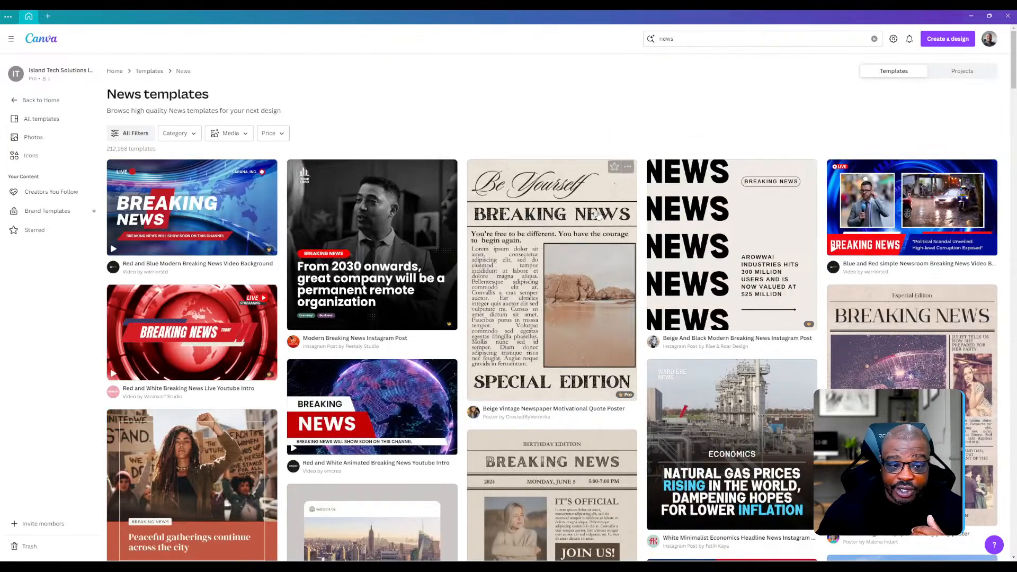
# - Find the Blue and White Bold English Broadcast Journalism Presentation among the news templates and start customizing it
pyautogui.scroll(-5, 597, 214)
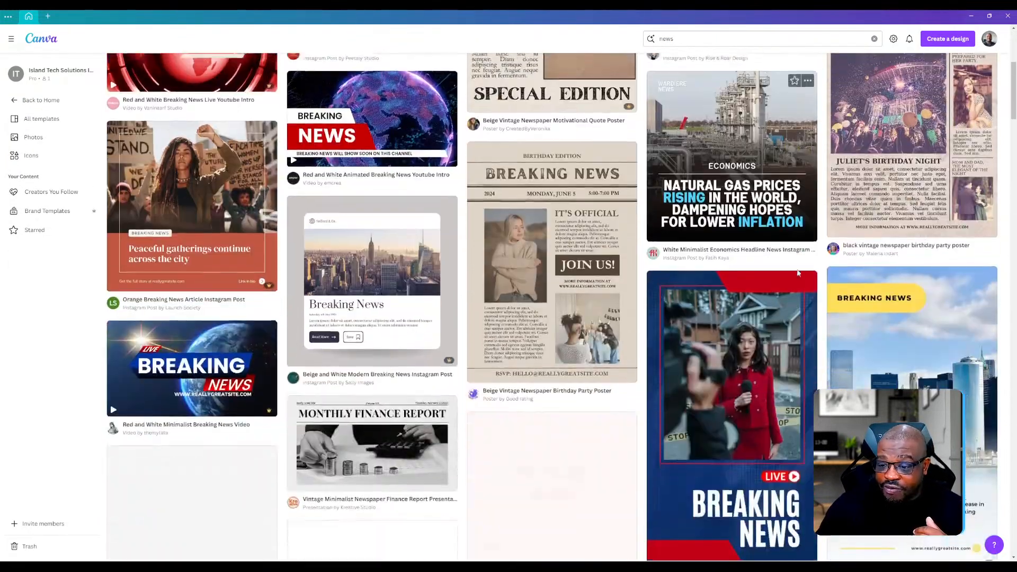
pyautogui.scroll(-15, 799, 272)
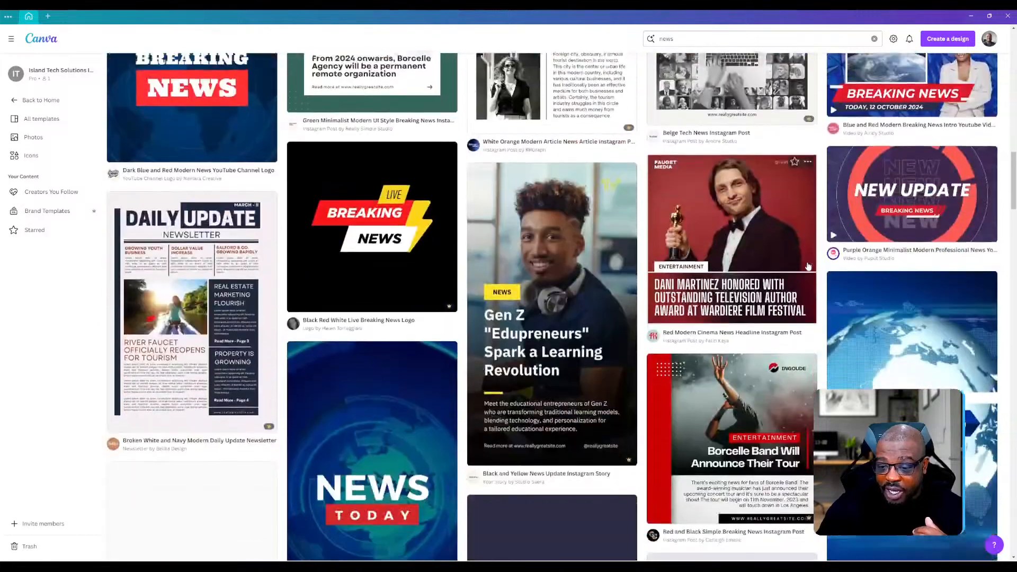
pyautogui.scroll(-6, 808, 265)
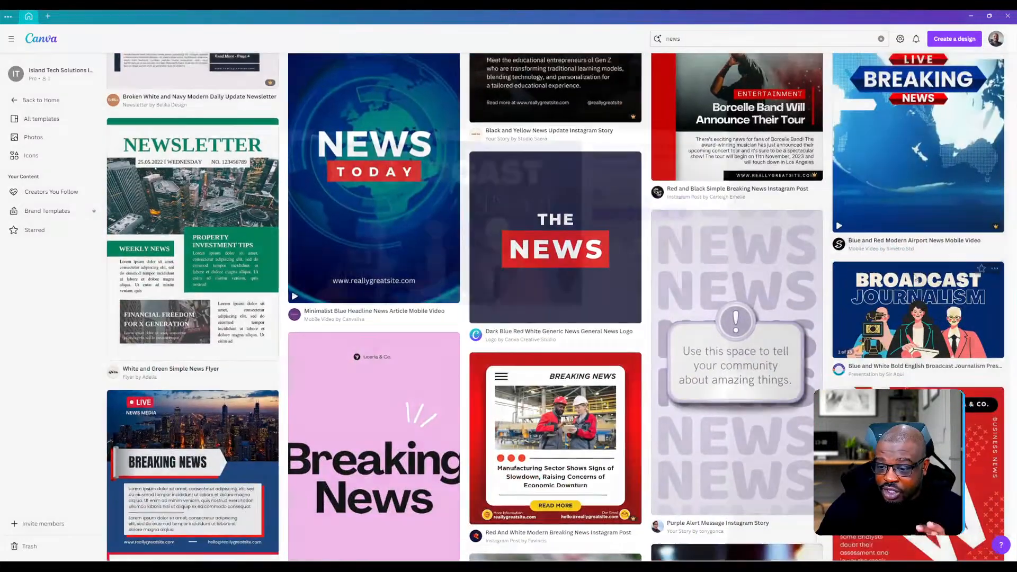
pyautogui.click(918, 279)
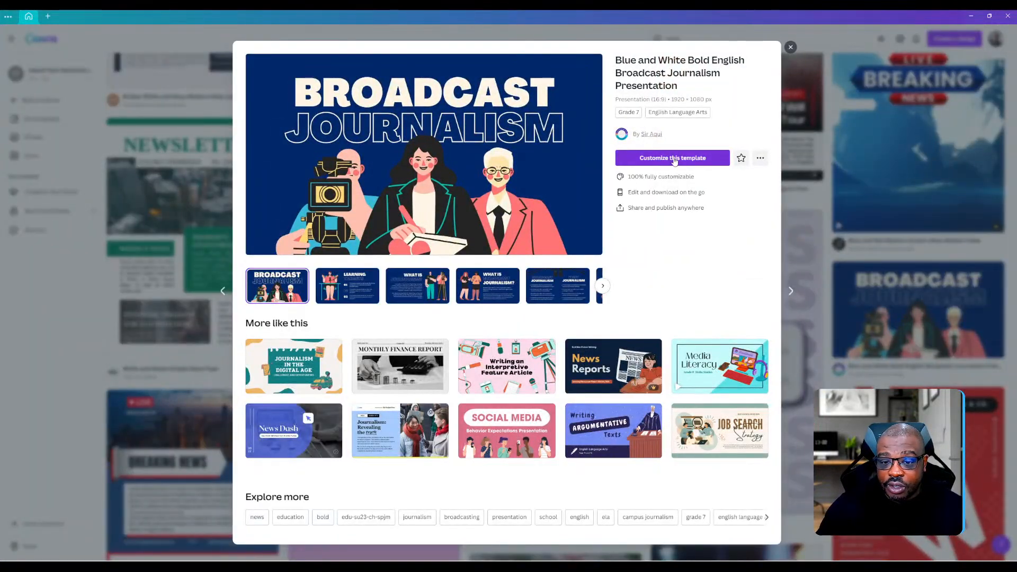
pyautogui.click(760, 158)
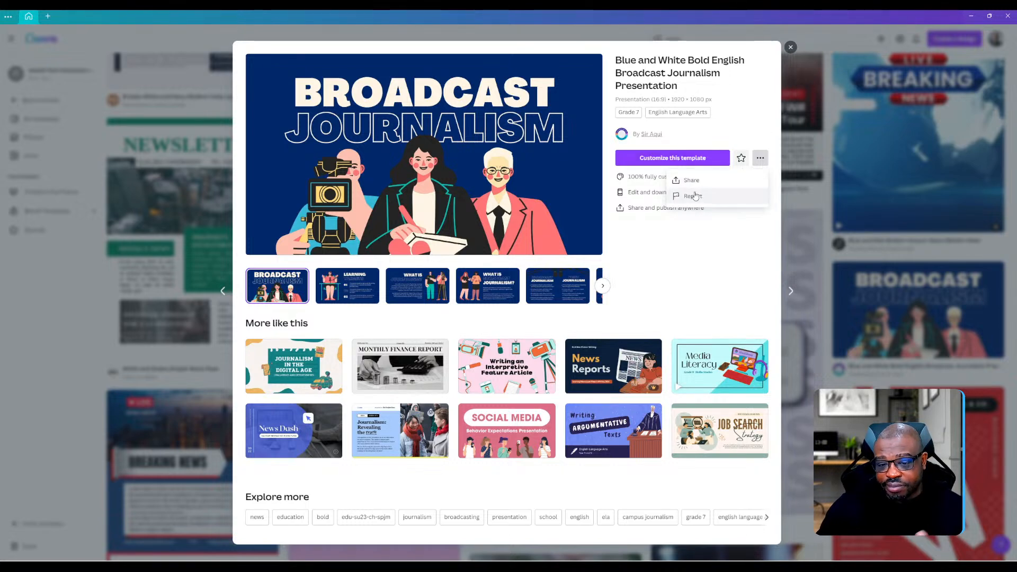
pyautogui.click(712, 156)
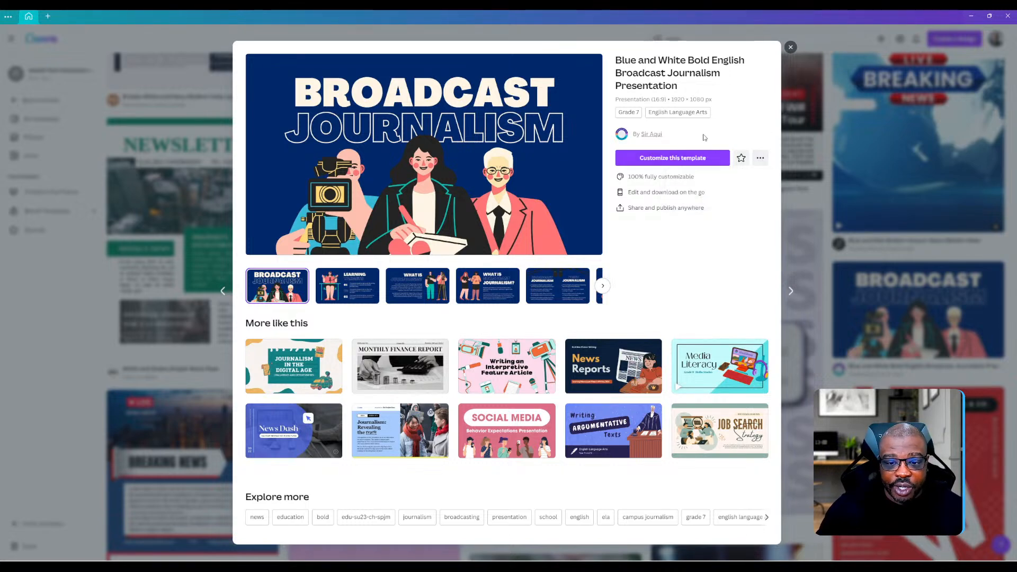
pyautogui.click(711, 156)
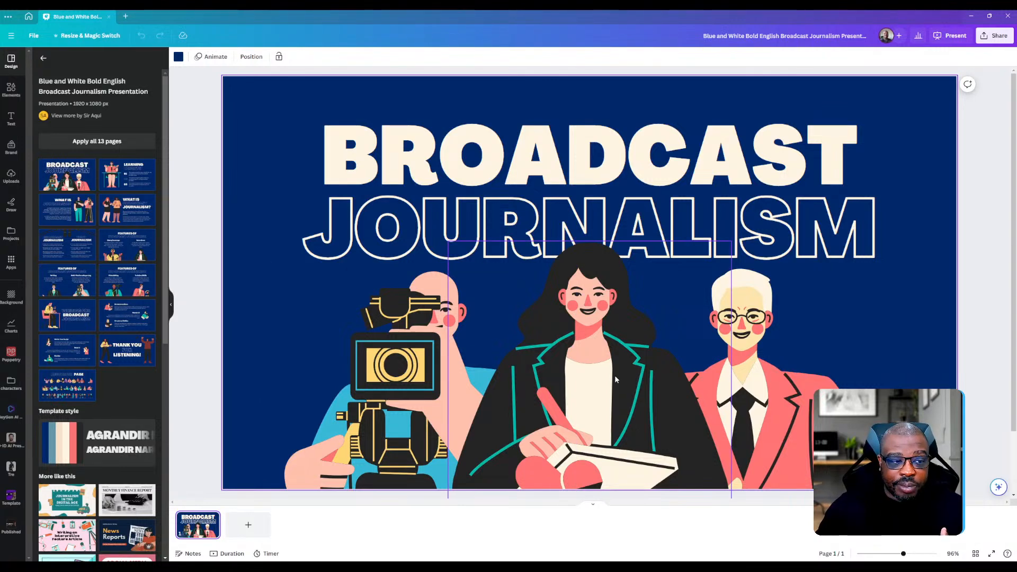
# - Select the BROADCAST and JOURNALISM titles, the cameraman and the man with glasses in turn to inspect the page's separate elements
pyautogui.click(457, 152)
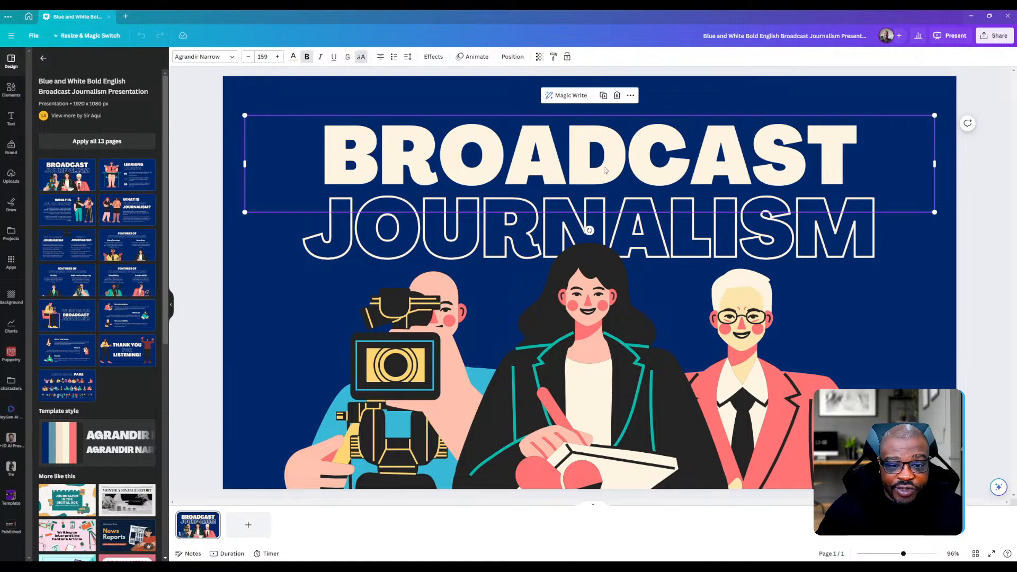
pyautogui.click(606, 171)
pyautogui.click(562, 229)
pyautogui.click(423, 381)
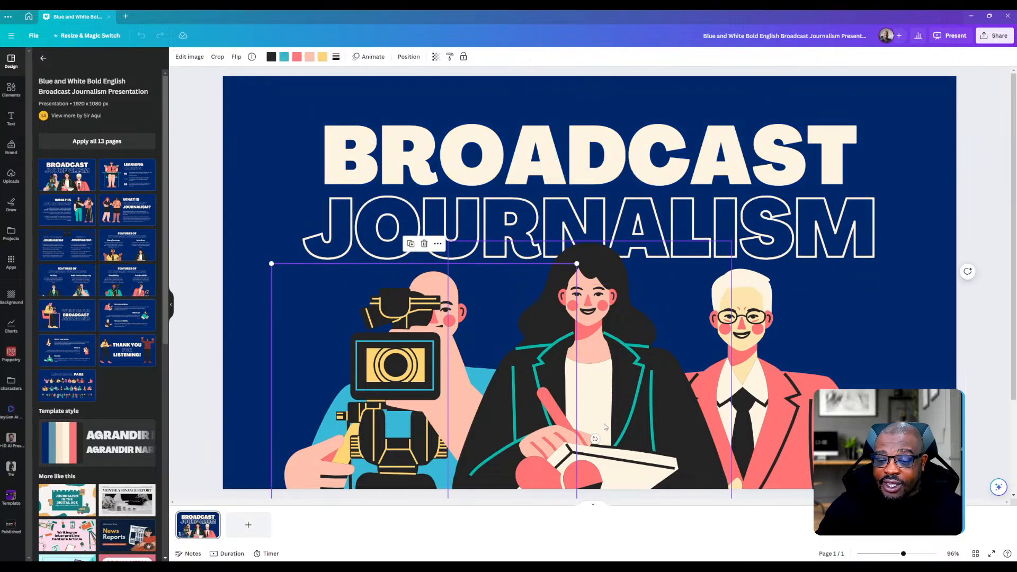
pyautogui.click(742, 329)
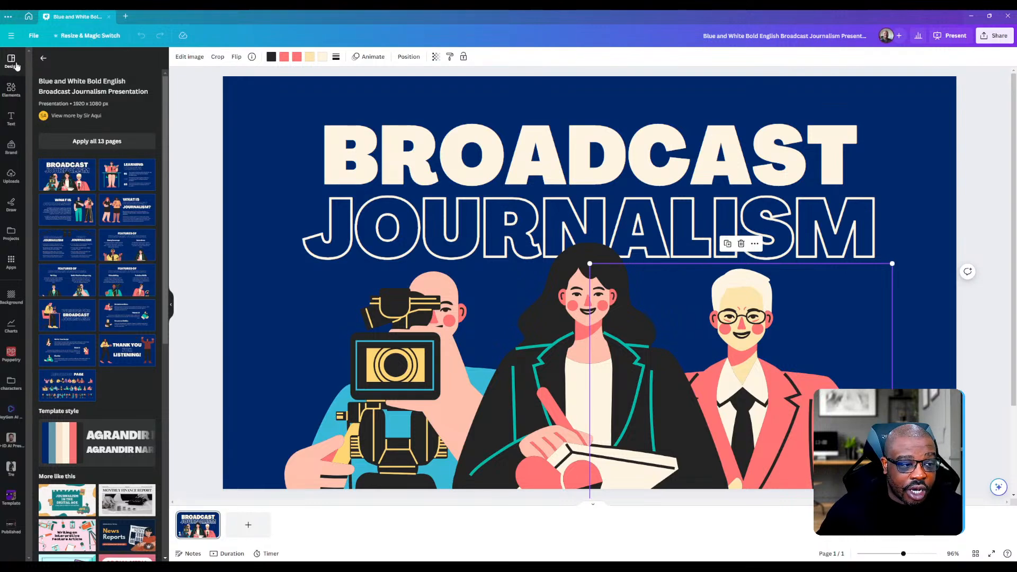
# - Try applying all 25 pages of the Grey Red Illustration Funky Audio Products Presentation, look through several pages, and undo the change
pyautogui.click(42, 58)
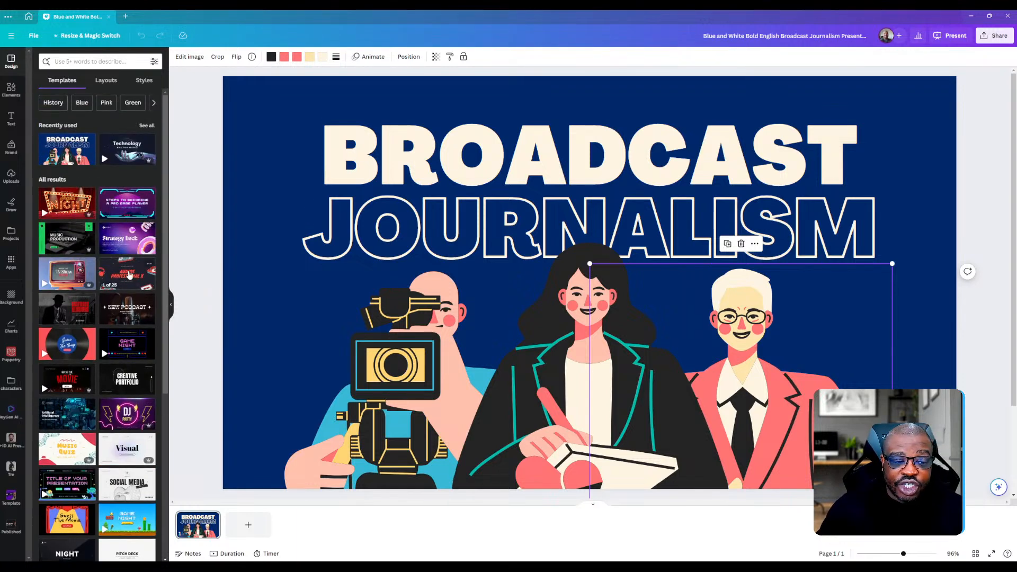
pyautogui.click(129, 275)
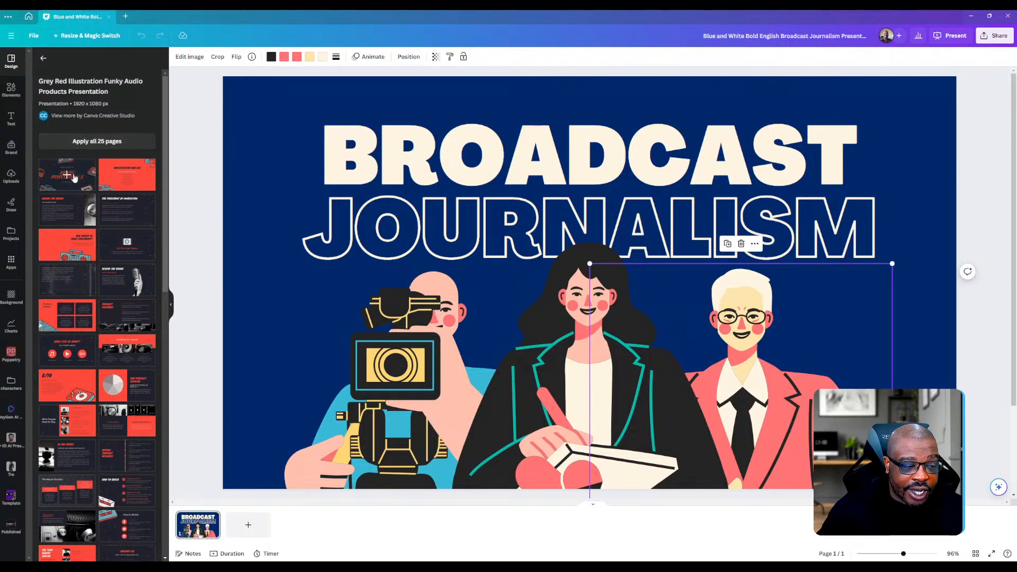
pyautogui.click(74, 177)
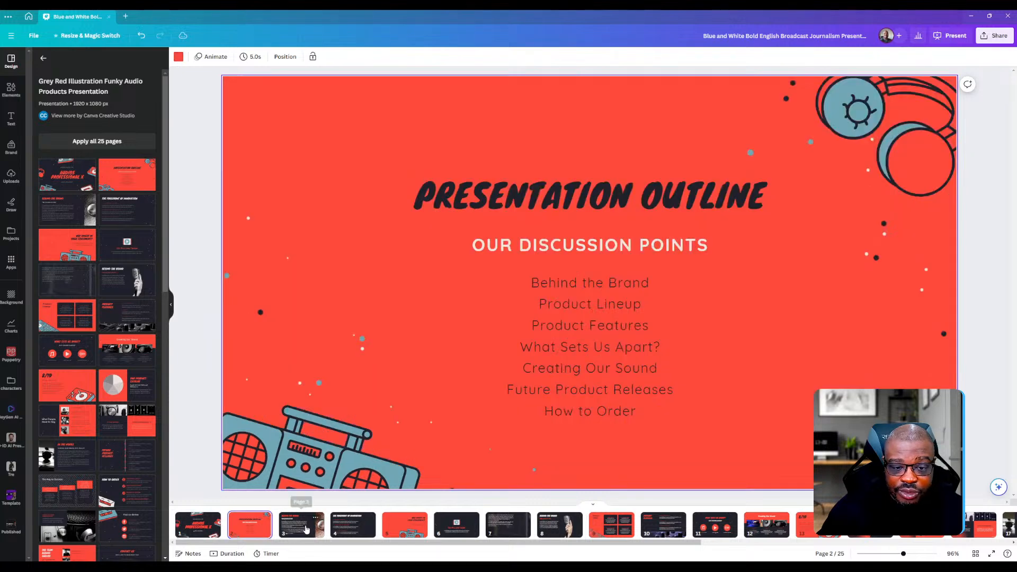
pyautogui.click(288, 529)
pyautogui.click(455, 529)
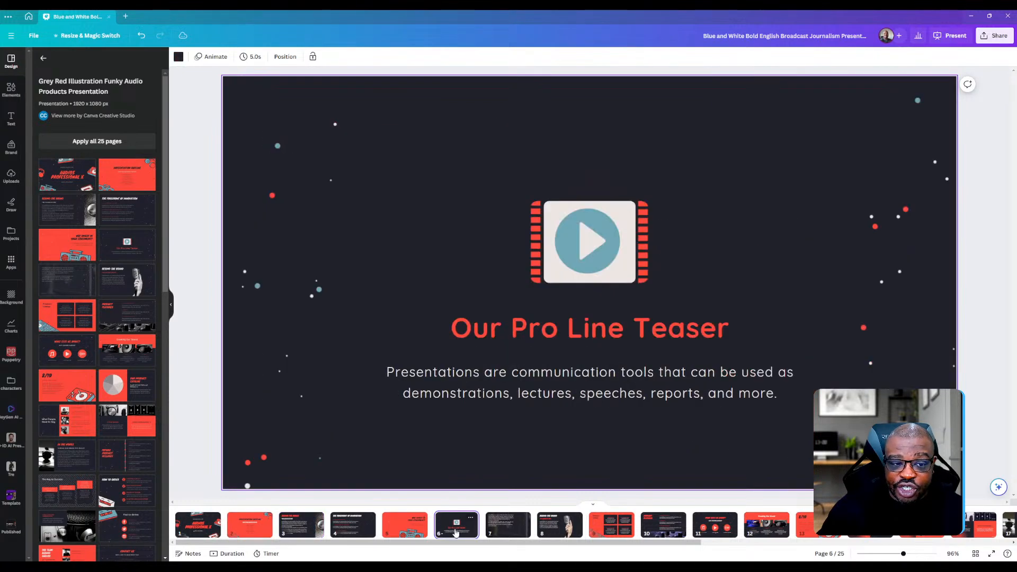
pyautogui.click(404, 522)
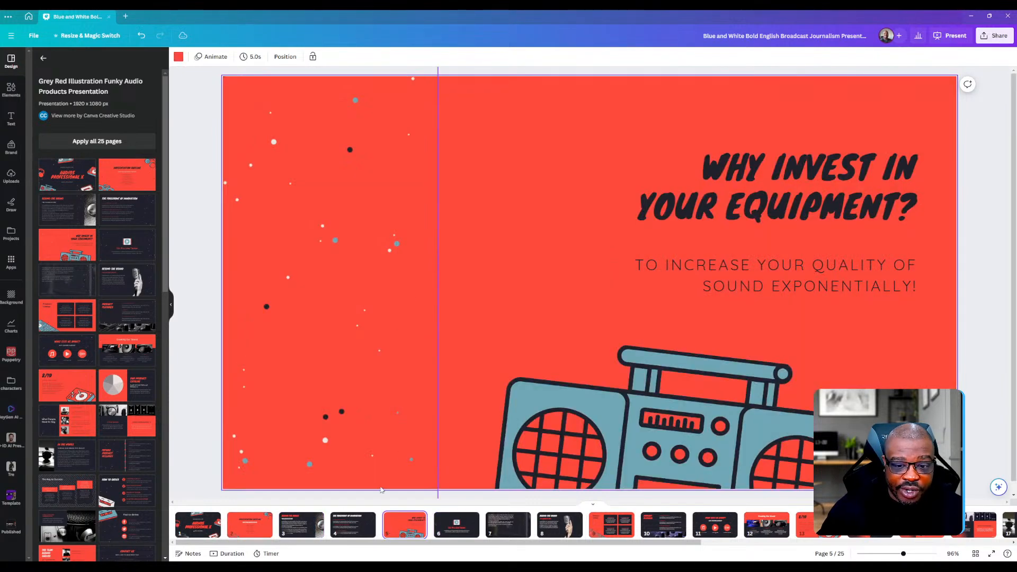
pyautogui.hotkey('ctrl', 'z')
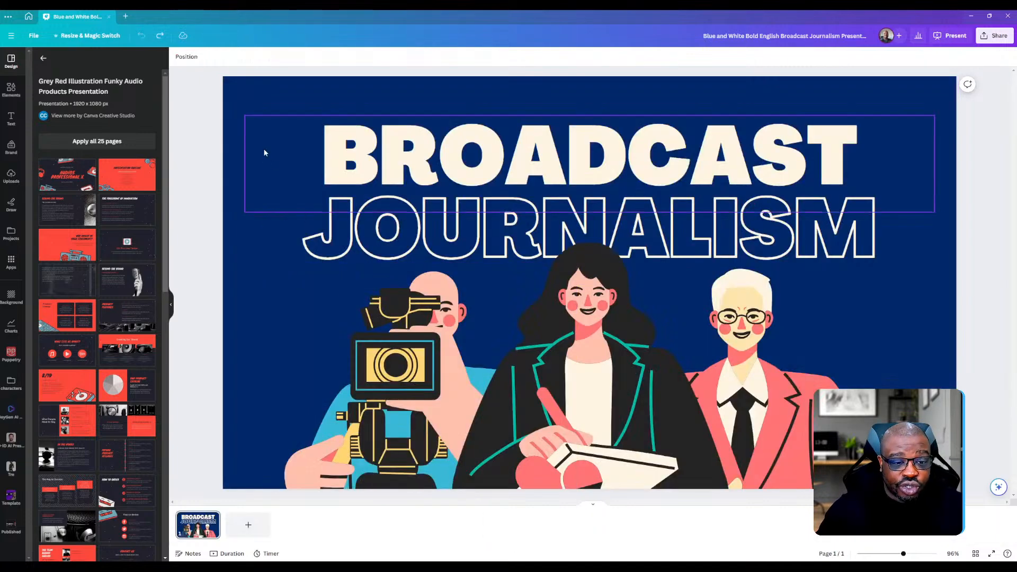
# - Return to the template list and look through the suggested layouts and the available styles for the design
pyautogui.click(44, 60)
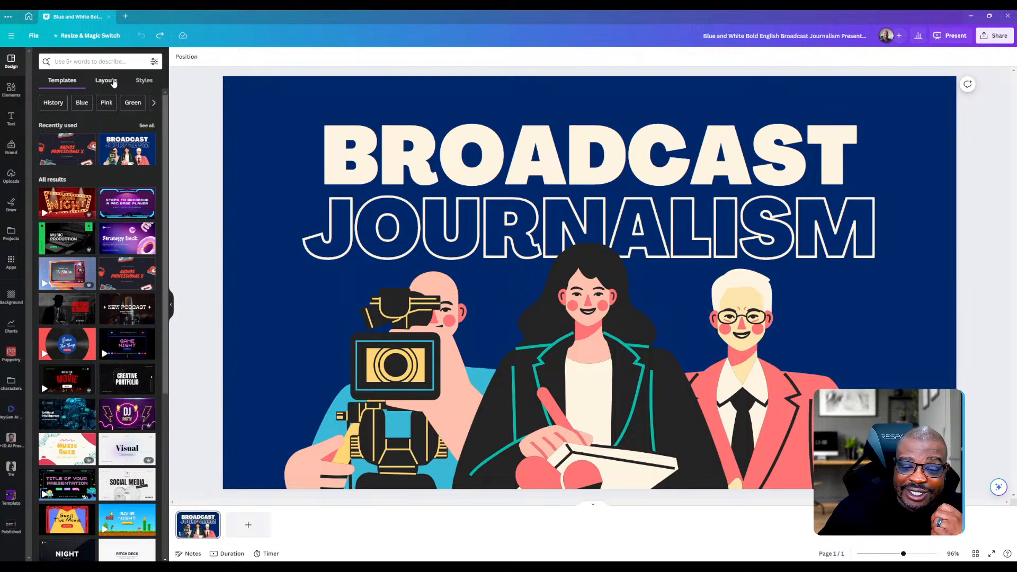
pyautogui.click(106, 80)
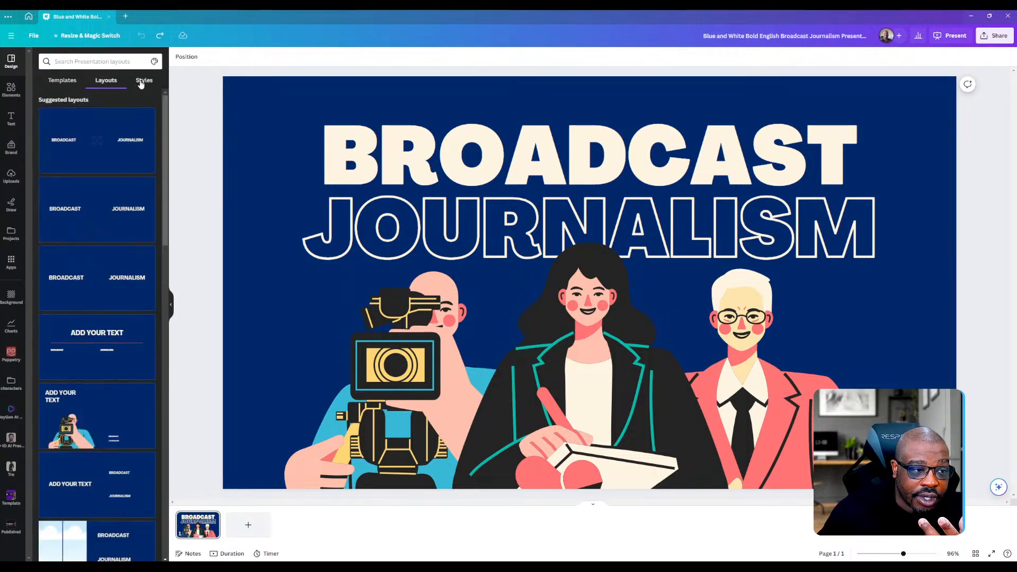
pyautogui.click(142, 82)
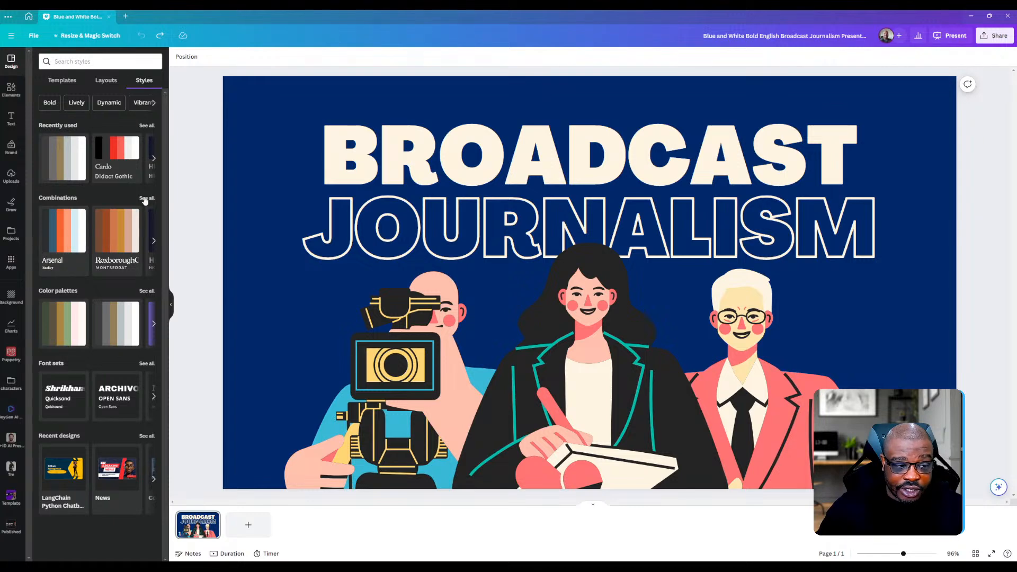
# - Show all color palettes and try several on the page in turn, including green-orange-blue, dark navy, and green-orange-yellow combinations
pyautogui.click(147, 292)
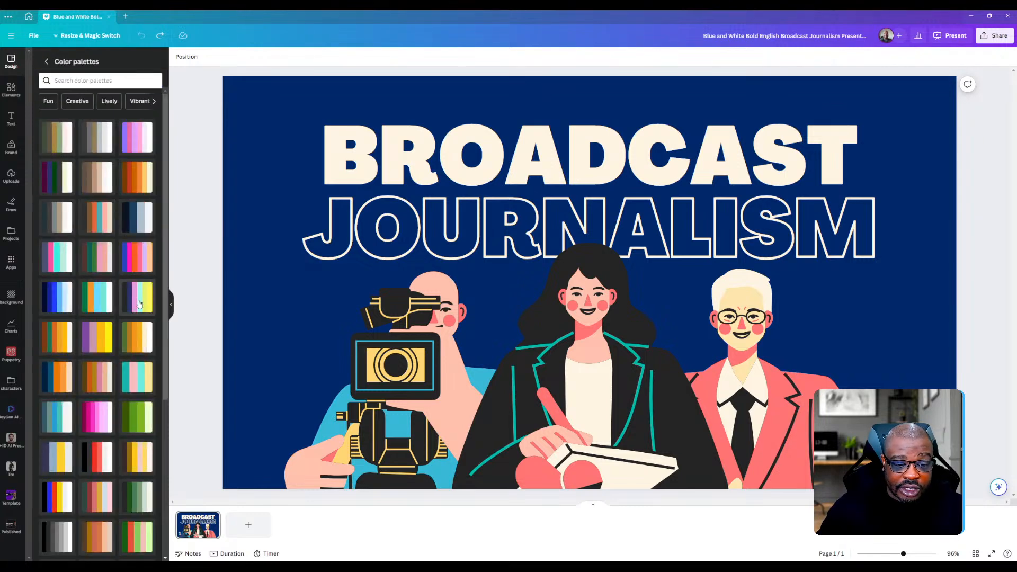
pyautogui.click(139, 304)
pyautogui.click(96, 302)
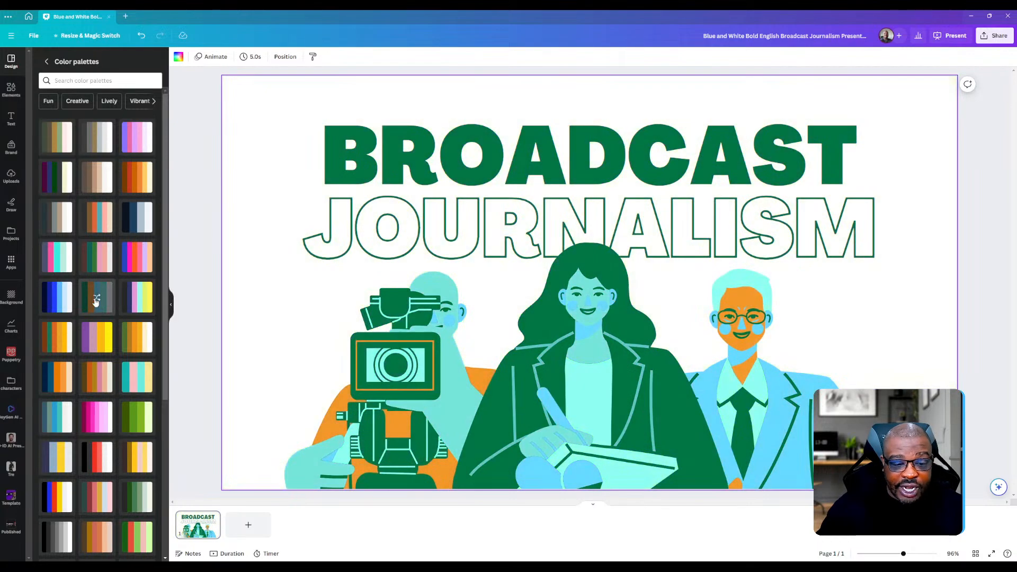
pyautogui.click(95, 249)
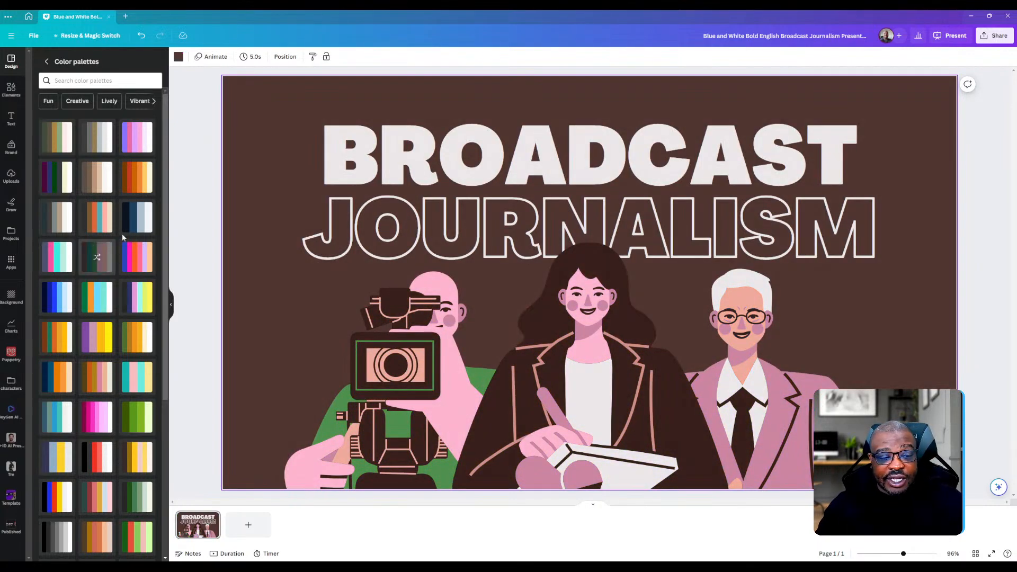
pyautogui.click(138, 227)
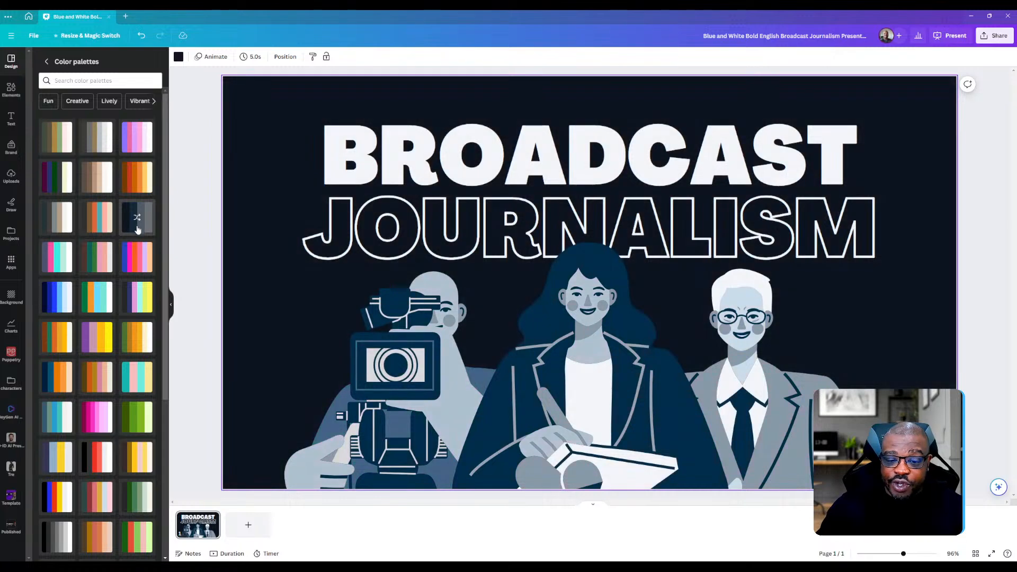
pyautogui.click(136, 342)
pyautogui.click(137, 342)
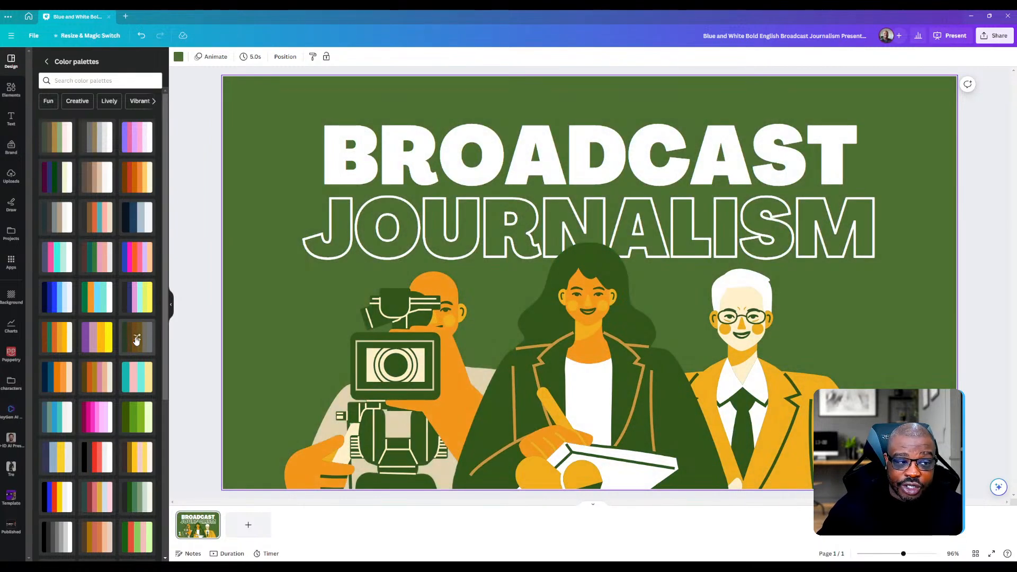
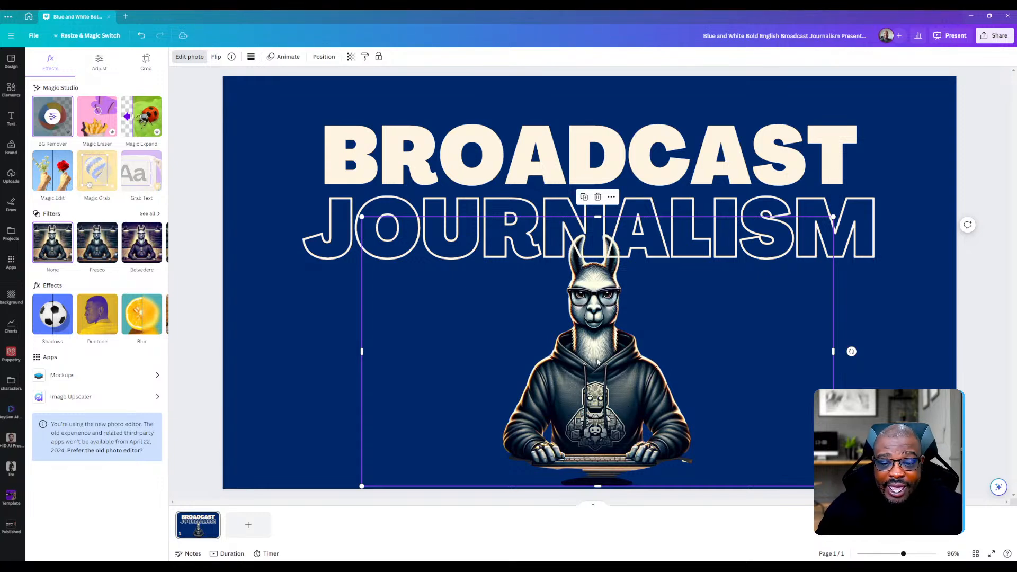
# - Undo the llama photo's background removal to compare it with the original, and redo the removal
pyautogui.hotkey('ctrl', 'z')
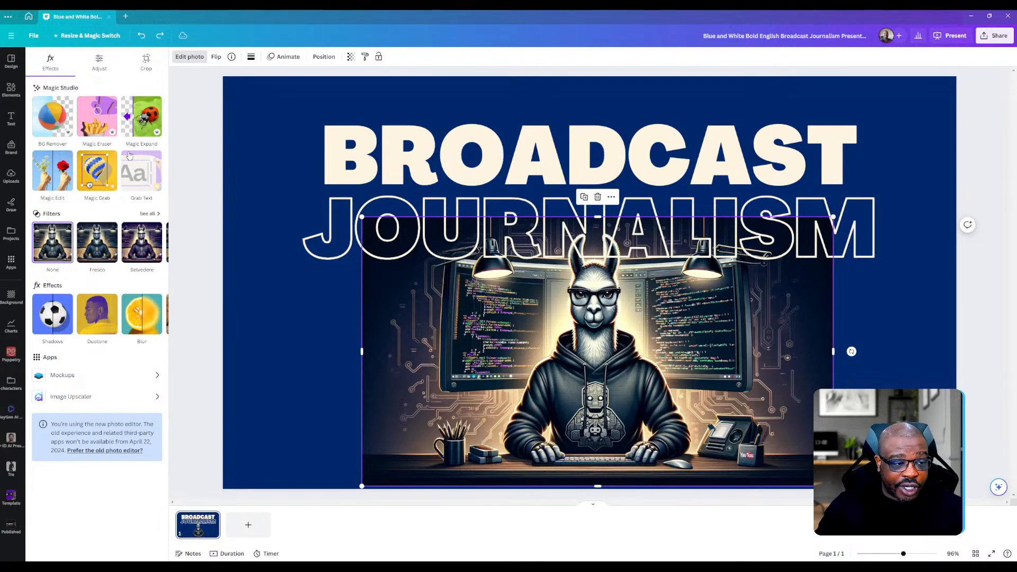
pyautogui.hotkey('ctrl', 'y')
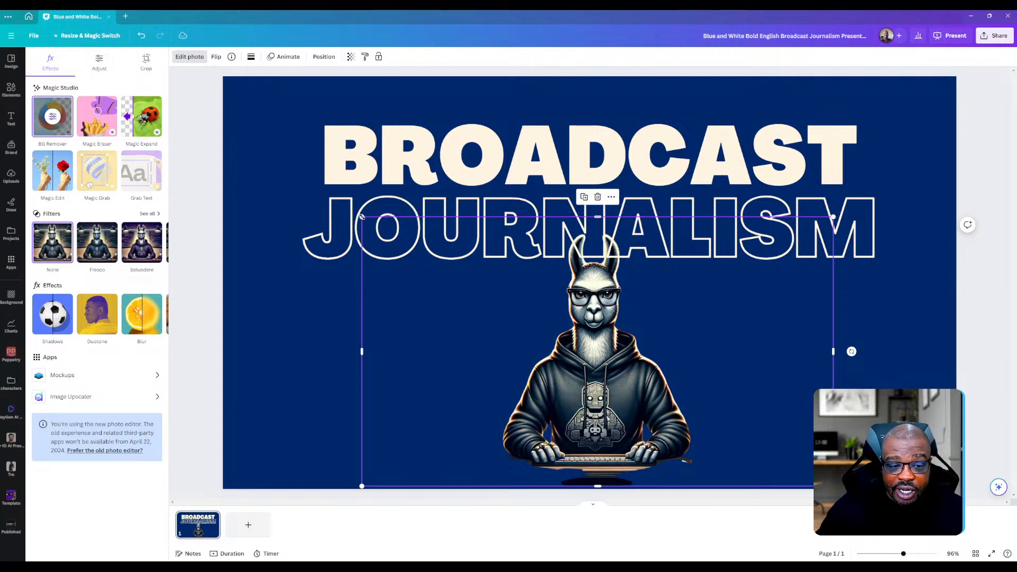
# - Enlarge the llama cut-out until its frame spans about the page width, and bring it to the front of both titles
pyautogui.moveTo(362, 217); pyautogui.dragTo(114, 38)
pyautogui.moveTo(475, 329); pyautogui.dragTo(609, 408)
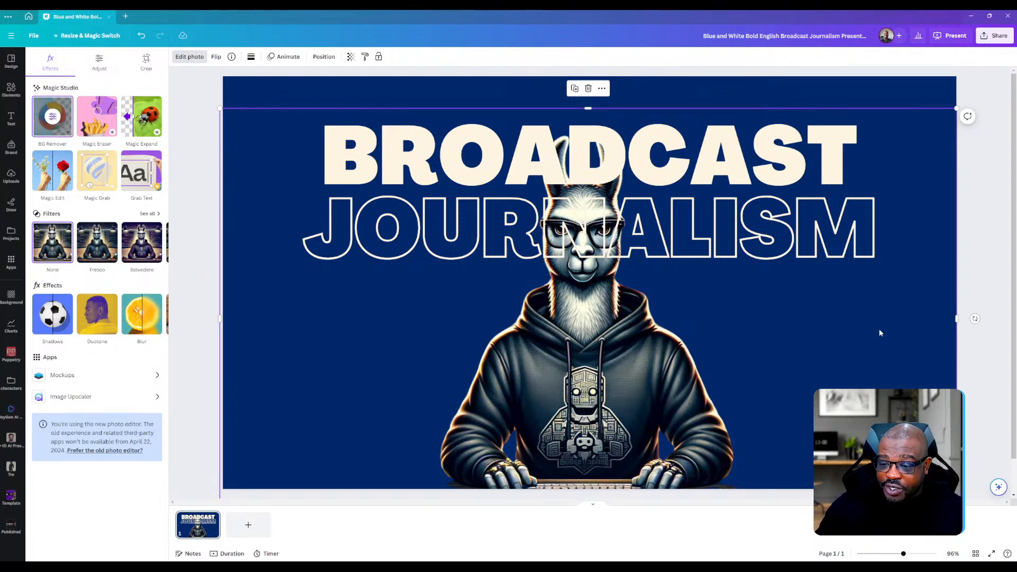
pyautogui.rightClick(636, 388)
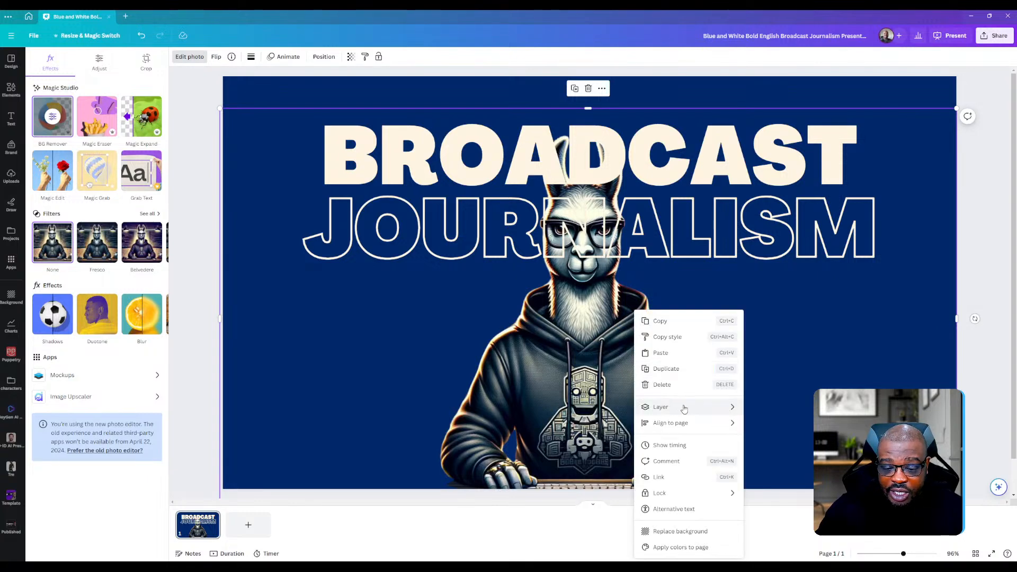
pyautogui.moveTo(686, 408)
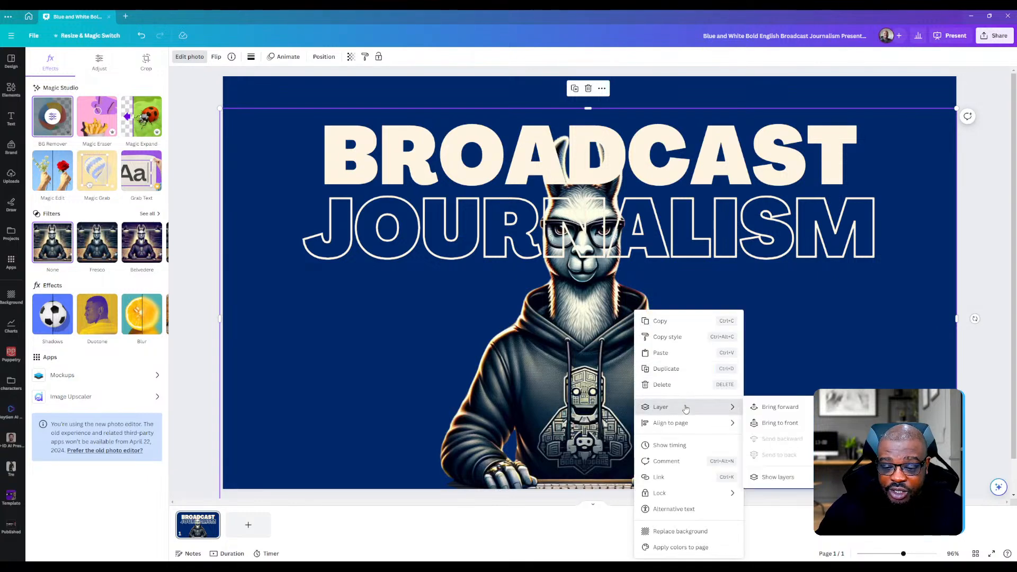
pyautogui.click(794, 424)
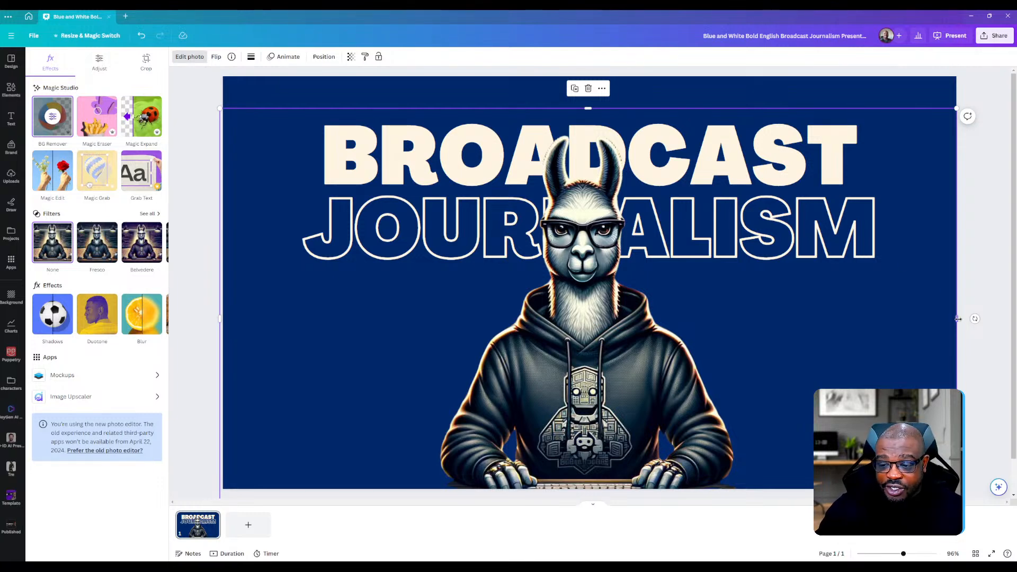
# - Crop the empty space on both sides and above the llama so its frame fits closely around the figure
pyautogui.moveTo(958, 319); pyautogui.dragTo(744, 319)
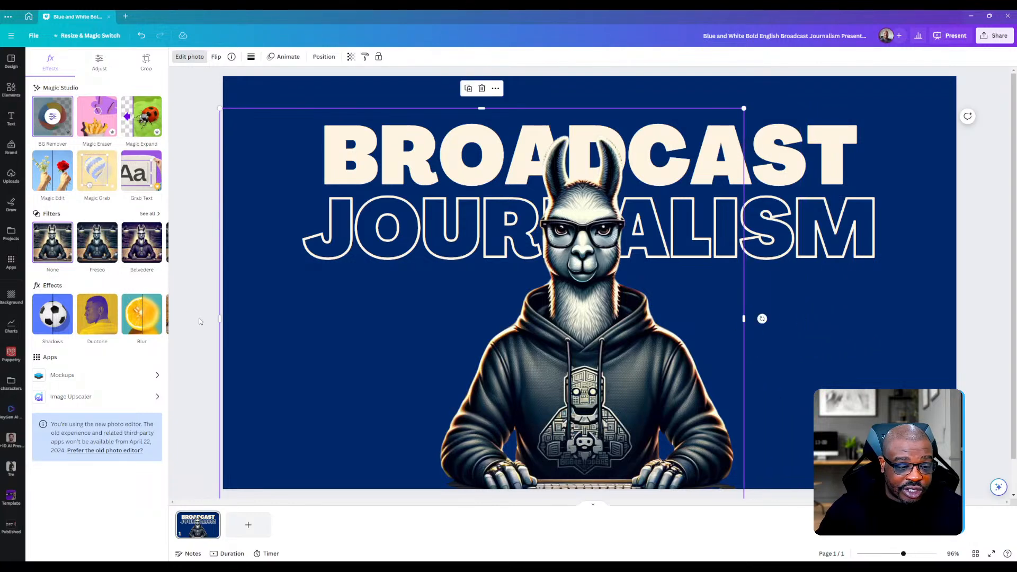
pyautogui.moveTo(218, 320); pyautogui.dragTo(436, 333)
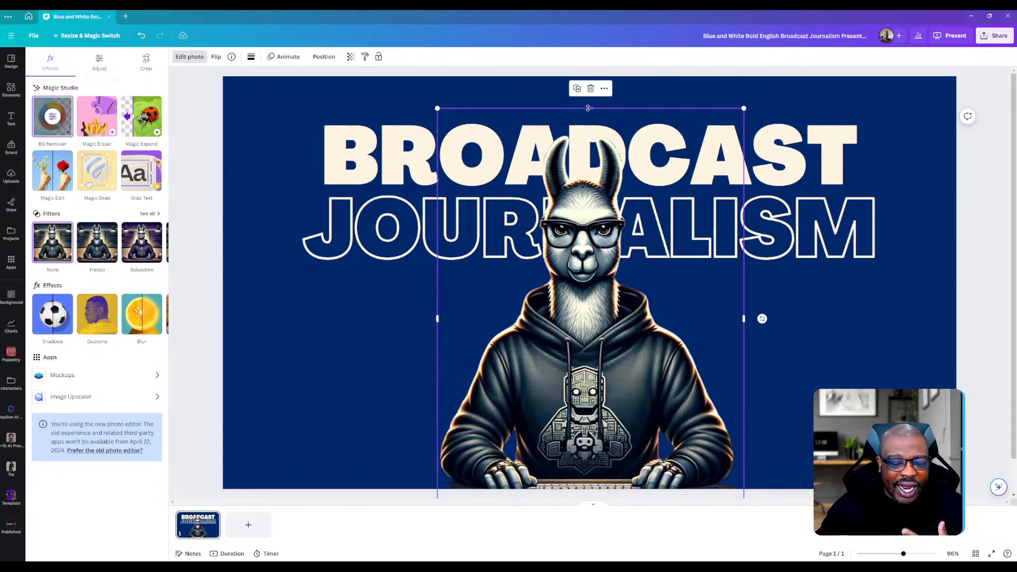
pyautogui.moveTo(588, 108); pyautogui.dragTo(588, 132)
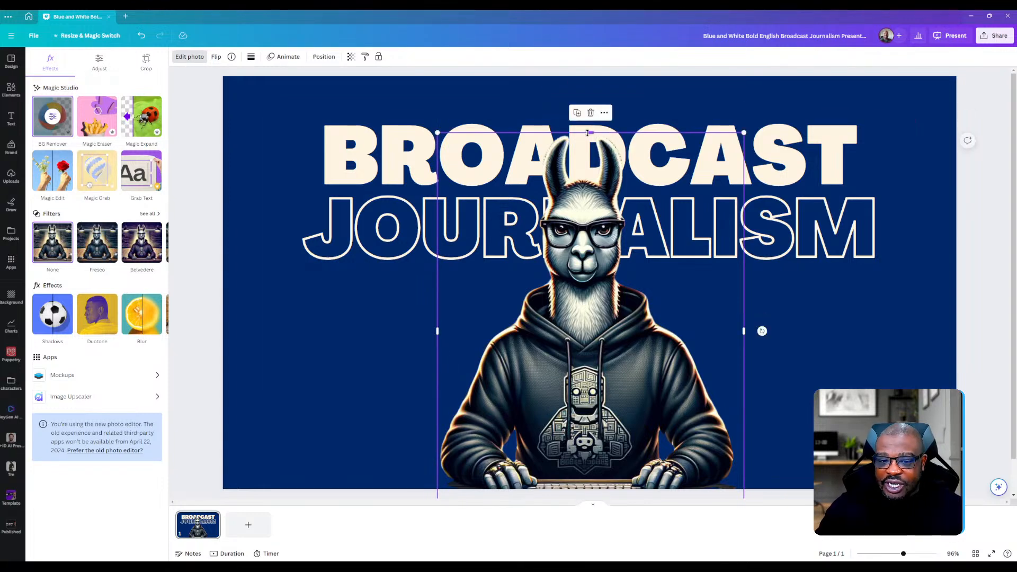
pyautogui.click(853, 293)
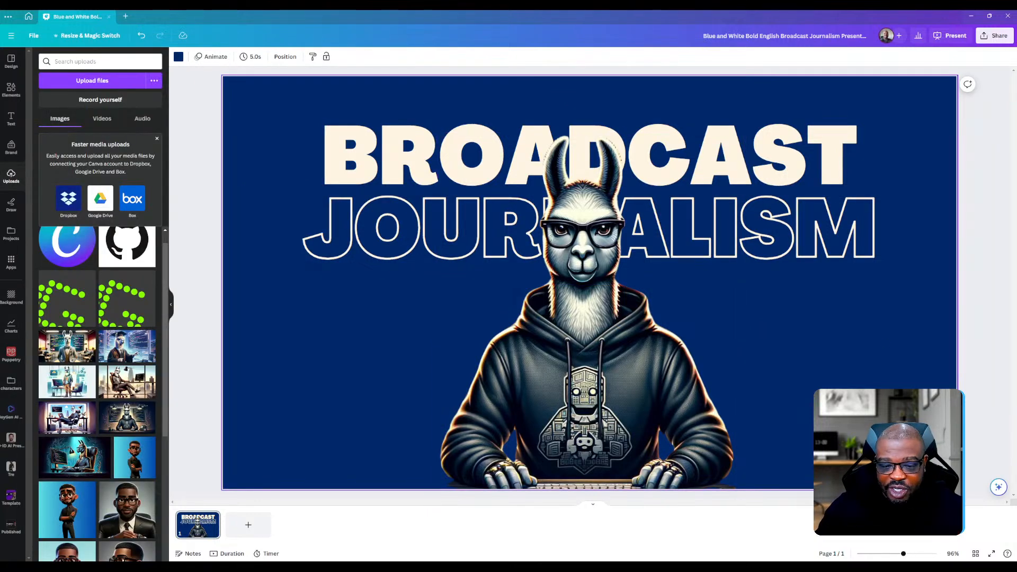
# - Move the llama freely across the page and place it near the center with its keyboard at the page's lower edge
pyautogui.moveTo(587, 369); pyautogui.dragTo(689, 340)
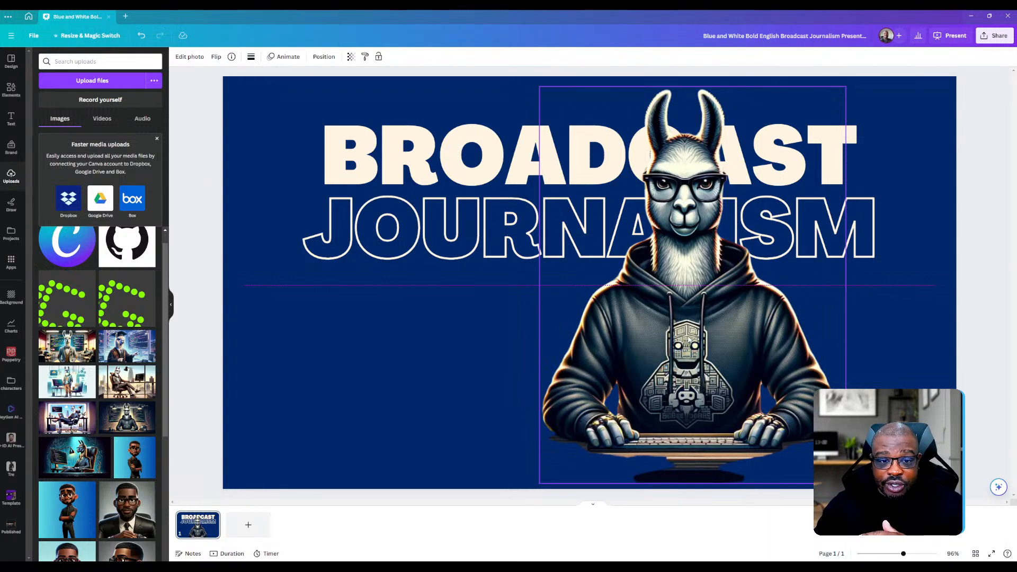
pyautogui.moveTo(691, 337); pyautogui.dragTo(605, 343)
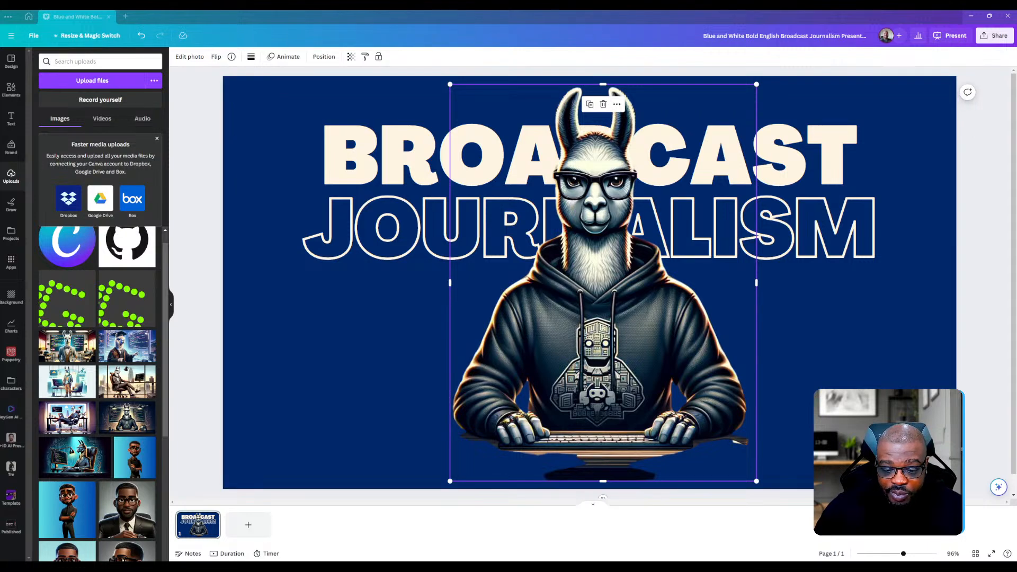
pyautogui.moveTo(558, 355); pyautogui.dragTo(558, 393)
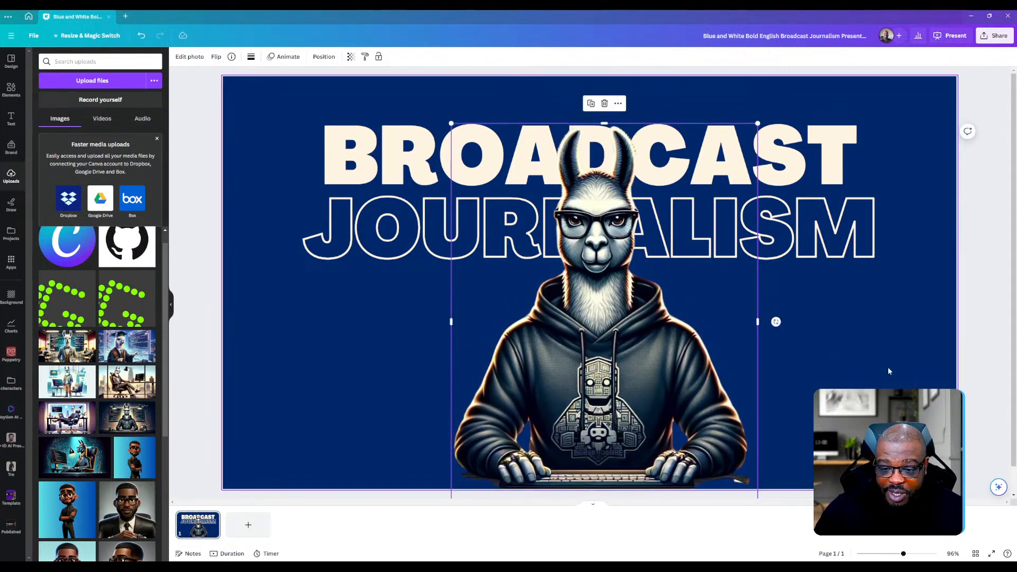
pyautogui.moveTo(633, 391); pyautogui.dragTo(633, 392)
pyautogui.click(842, 402)
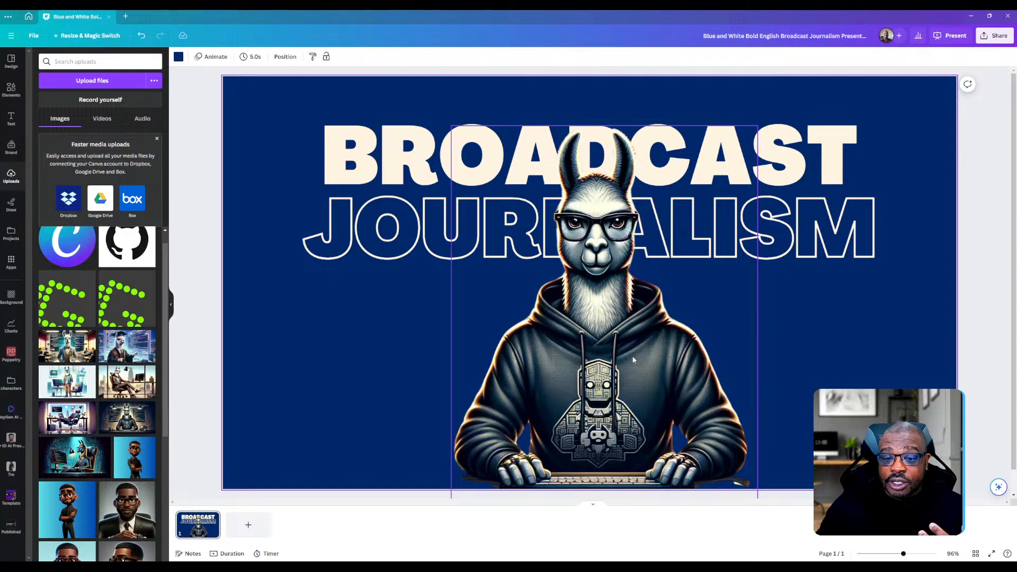
# - Replace the BROADCAST title with "OLLAMA" and the JOURNALISM title with "FOR BEGINNERS"
pyautogui.doubleClick(812, 159)
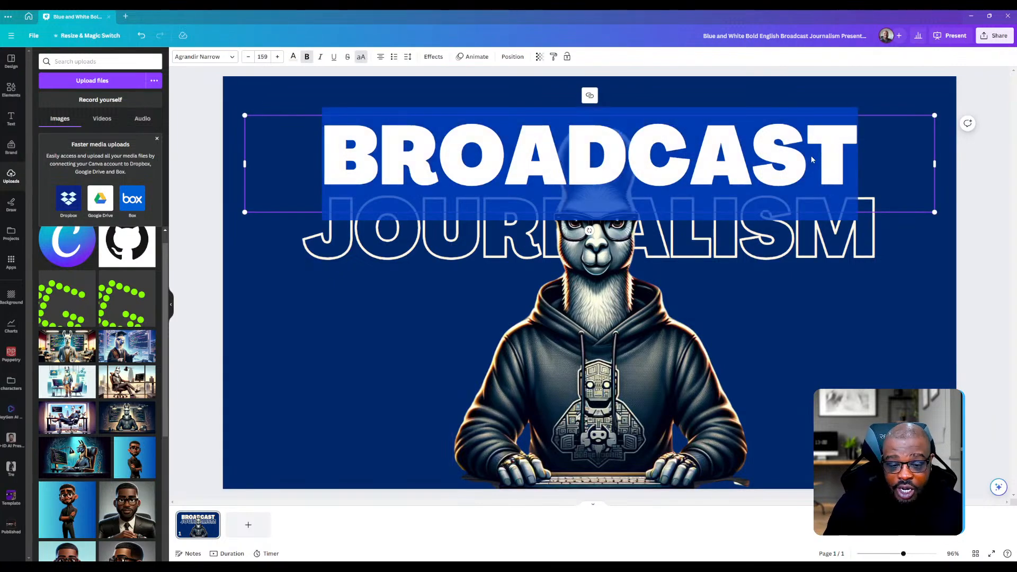
pyautogui.write('OLLAMA')
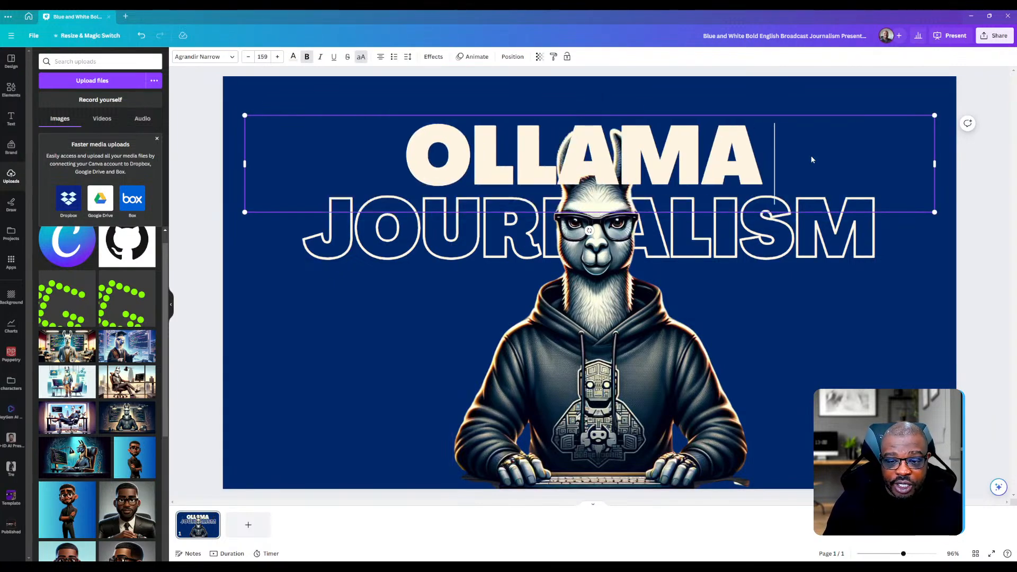
pyautogui.doubleClick(778, 242)
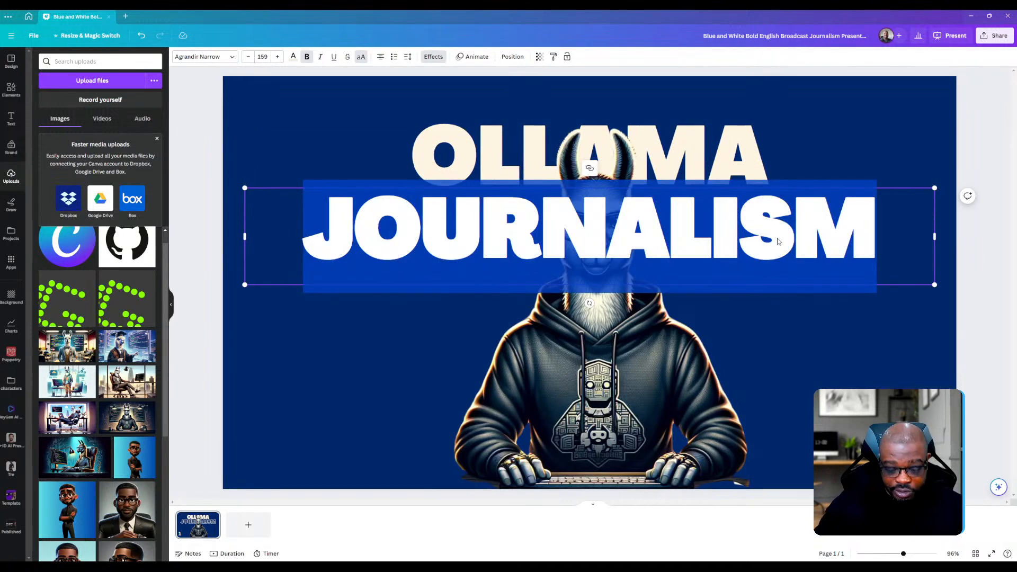
pyautogui.write('FORBNE')
pyautogui.press('BackSpace')
pyautogui.press('BackSpace')
pyautogui.press('BackSpace')
pyautogui.write('BEGINNERS')
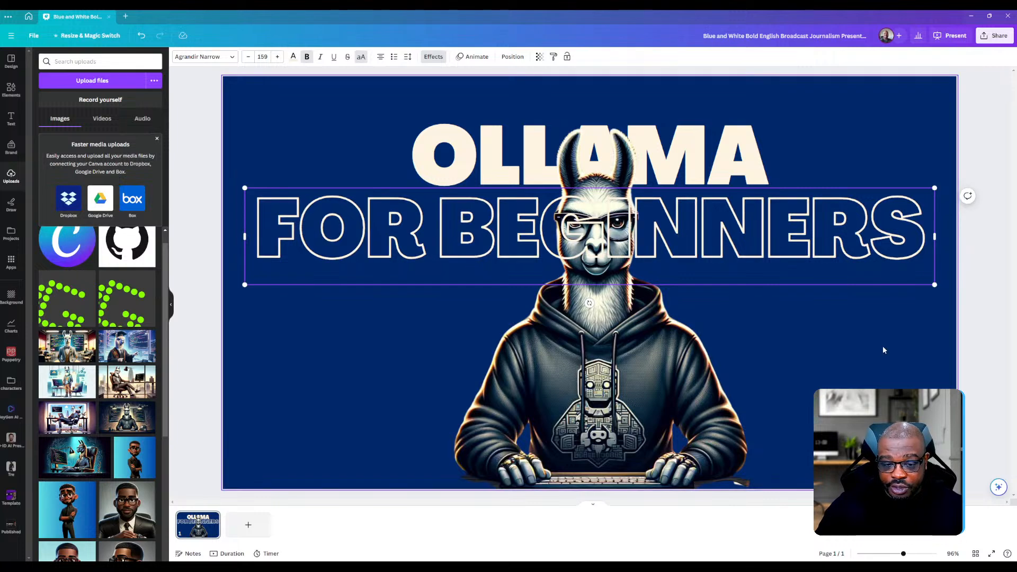
pyautogui.press('Escape')
# - Move the FOR BEGINNERS title slightly down so there is a clear gap beneath the OLLAMA title
pyautogui.moveTo(775, 246)
pyautogui.mouseDown()
pyautogui.moveTo(776, 338)
pyautogui.moveTo(774, 262)
pyautogui.mouseUp()
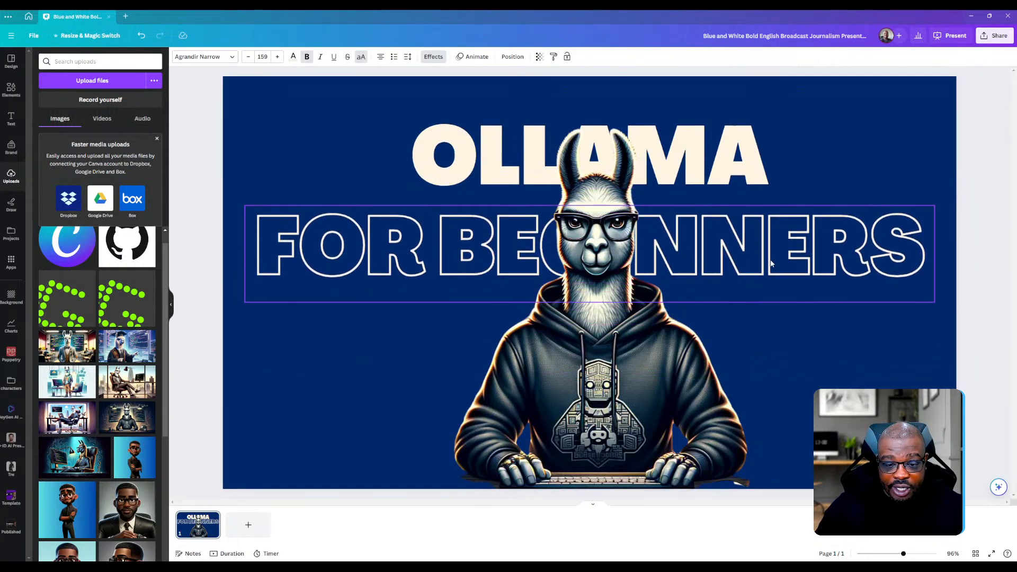
pyautogui.hotkey('ctrl', 'a')
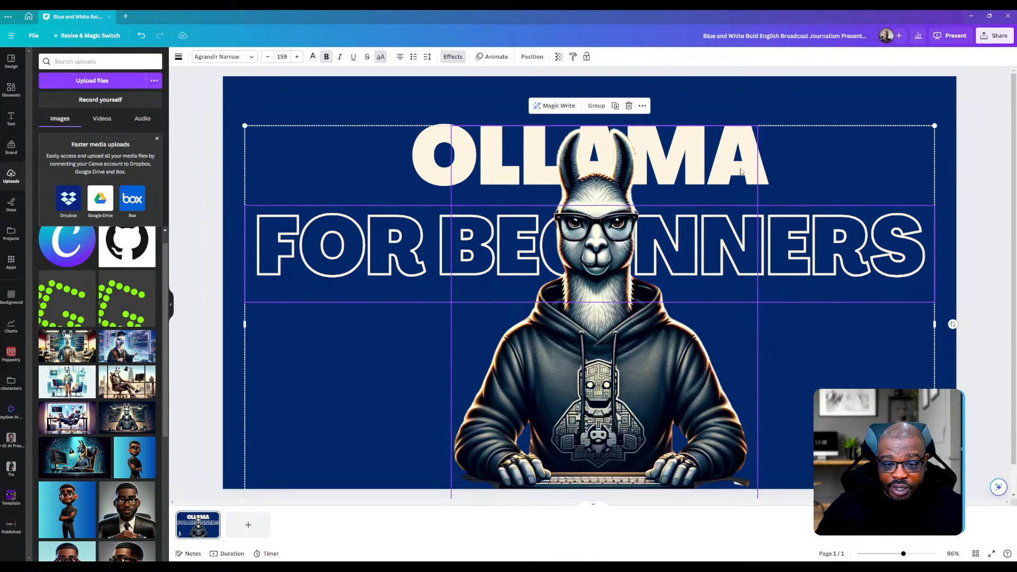
pyautogui.click(870, 373)
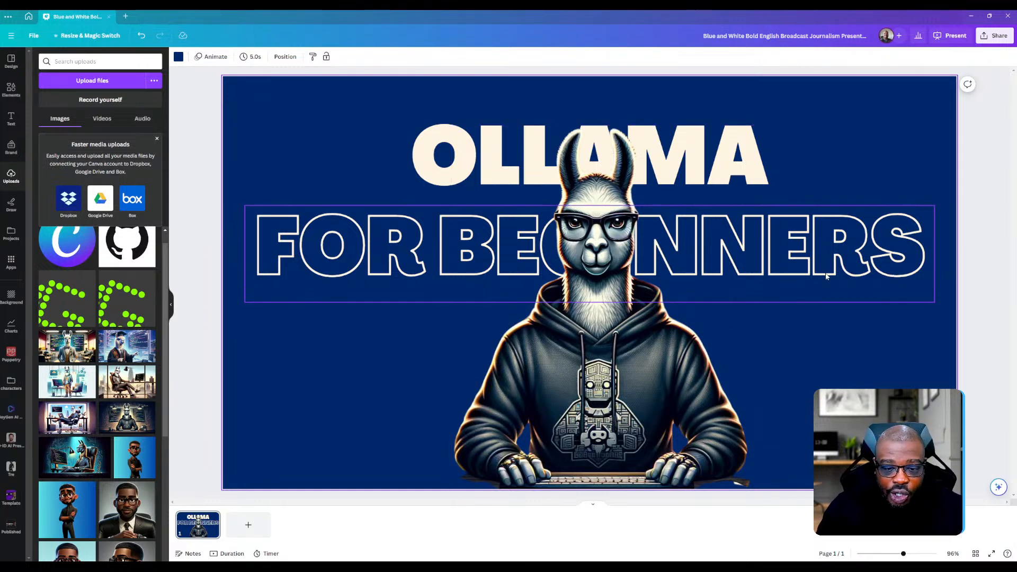
# - Apply the Outline text effect to the OLLAMA title with a thickness of 33
pyautogui.click(826, 168)
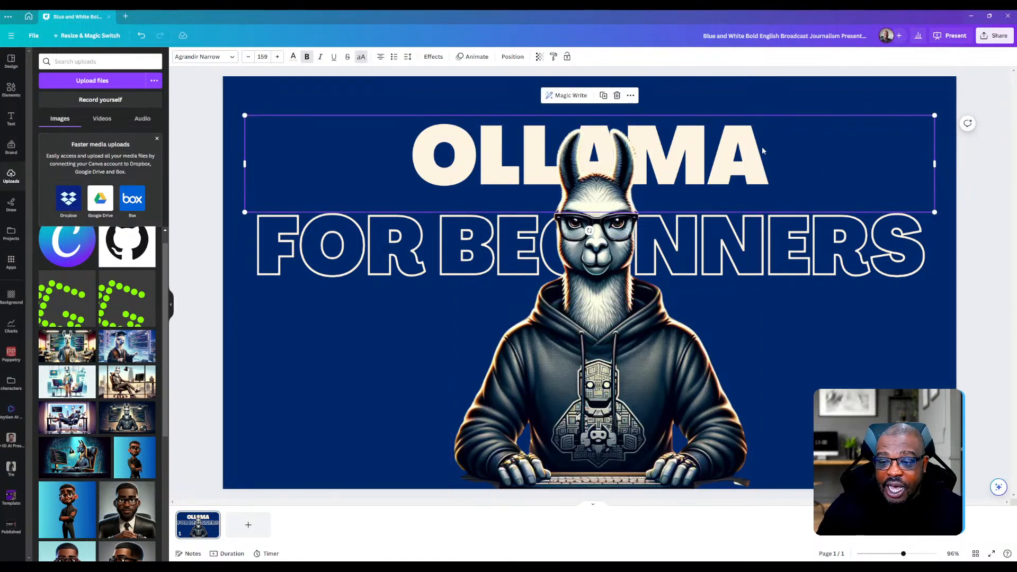
pyautogui.click(426, 59)
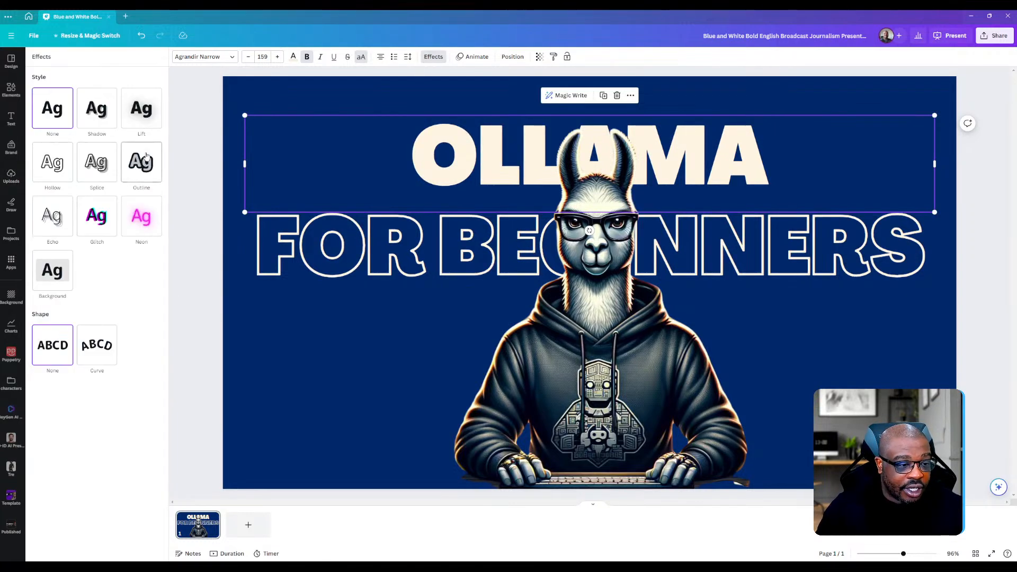
pyautogui.click(138, 175)
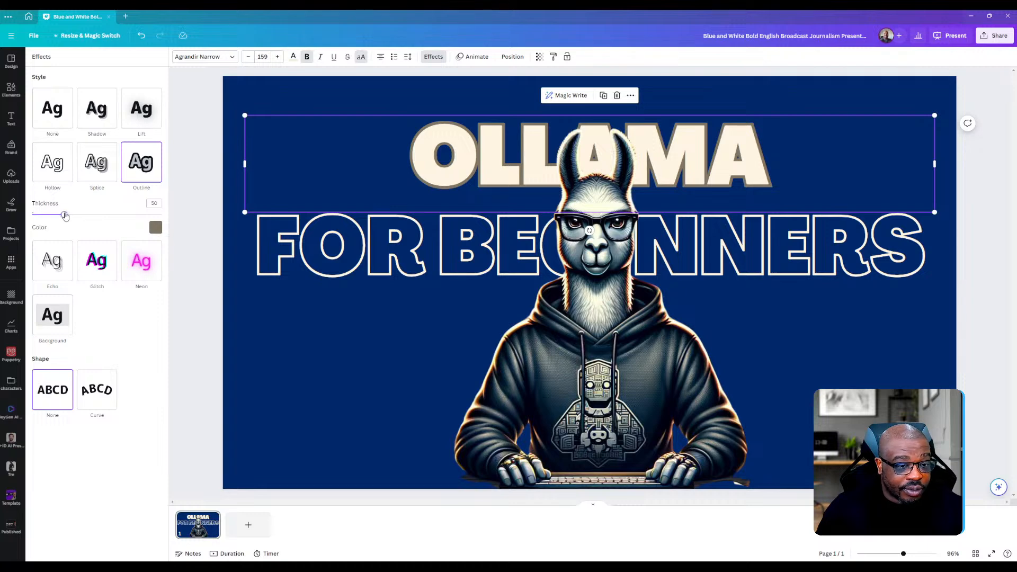
pyautogui.moveTo(65, 215)
pyautogui.mouseDown()
pyautogui.moveTo(96, 215)
pyautogui.moveTo(40, 214)
pyautogui.moveTo(52, 215)
pyautogui.mouseUp()
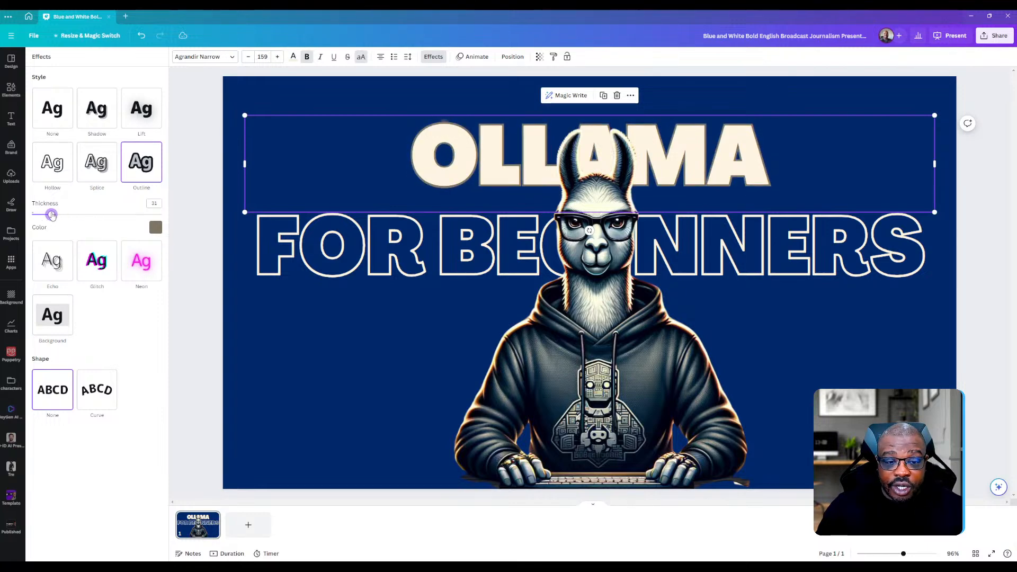
# - Try black, white and red for the OLLAMA title's outline, and settle on light blue from the default colors
pyautogui.click(155, 228)
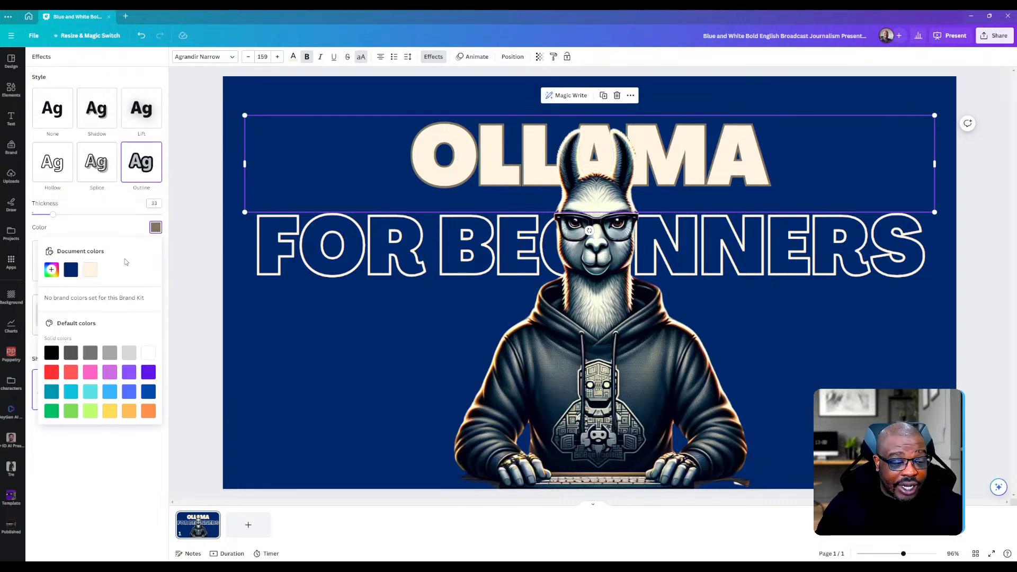
pyautogui.click(52, 354)
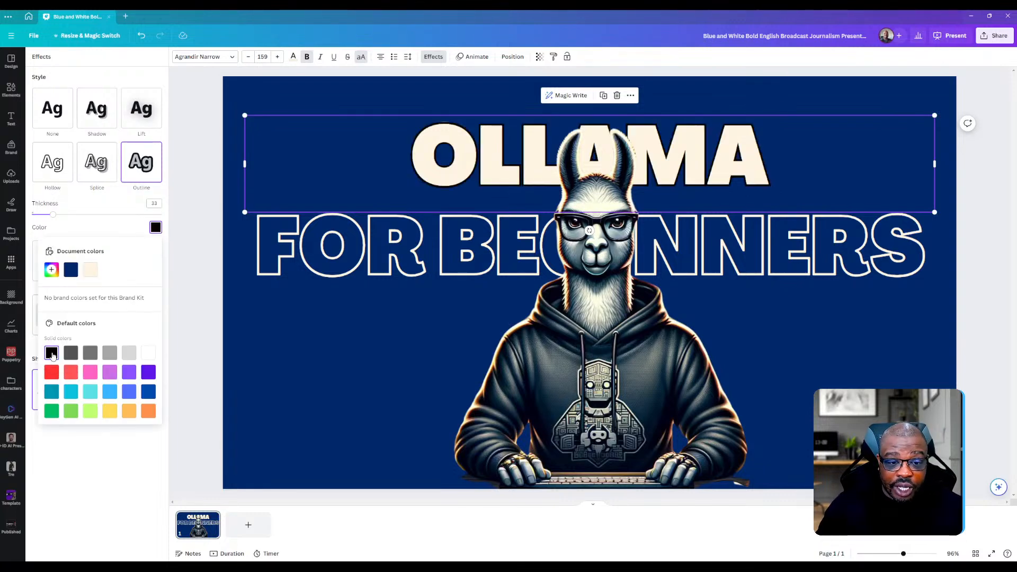
pyautogui.click(149, 353)
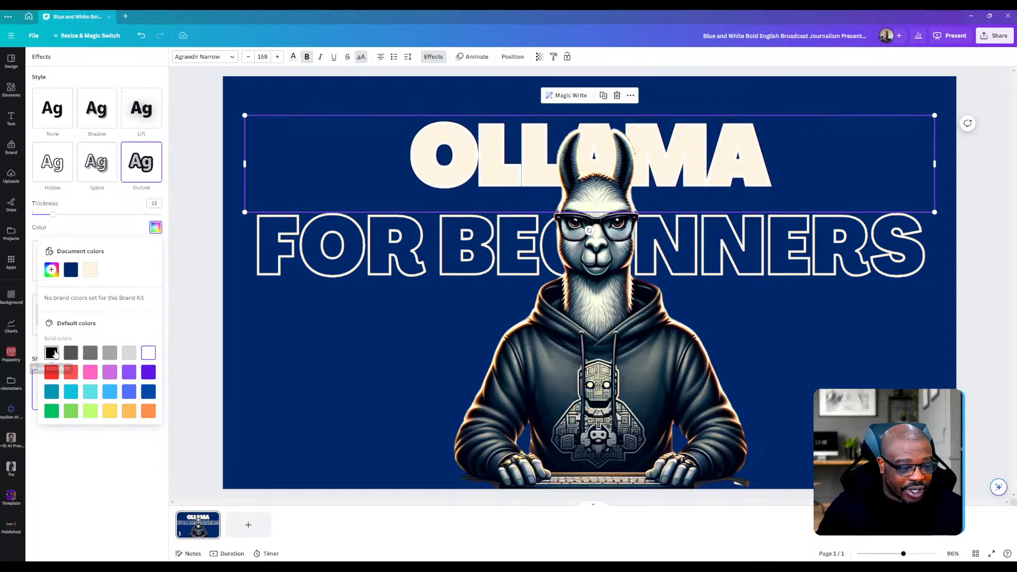
pyautogui.click(52, 373)
pyautogui.click(72, 377)
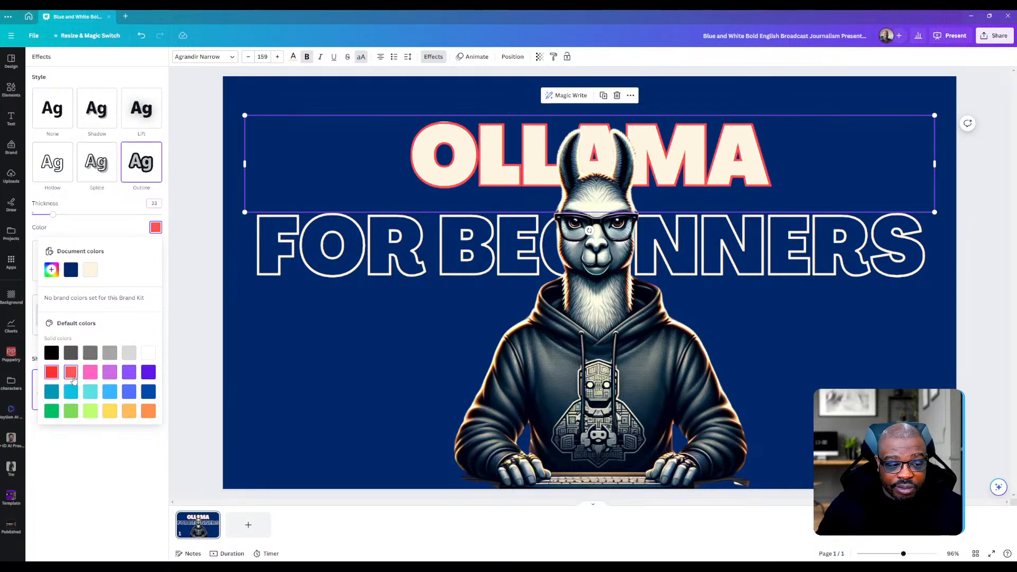
pyautogui.click(109, 397)
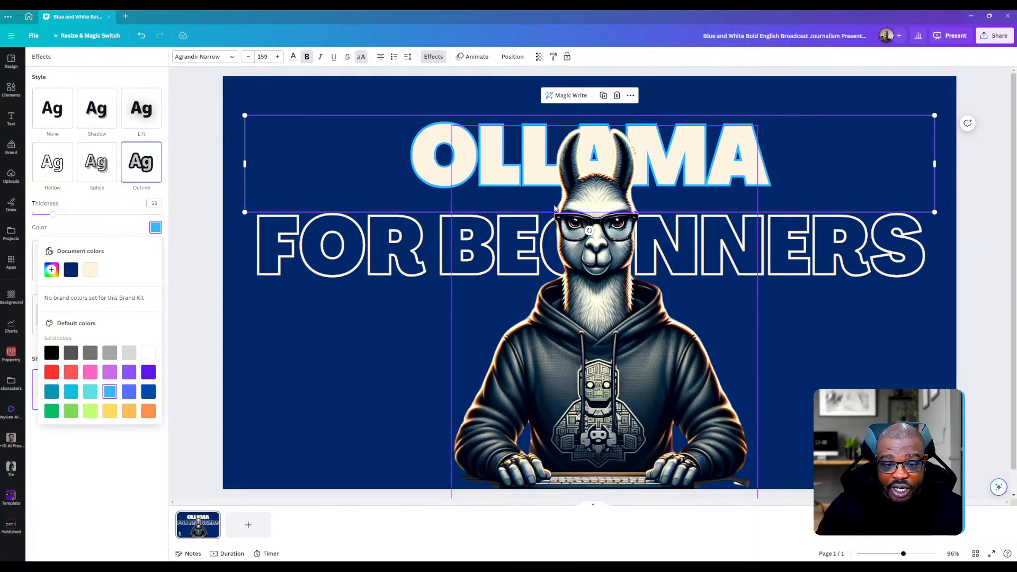
# - Shrink the llama until its ears just reach the bottom of the FOR BEGINNERS title, keeping it centered at the page's lower edge
pyautogui.click(570, 217)
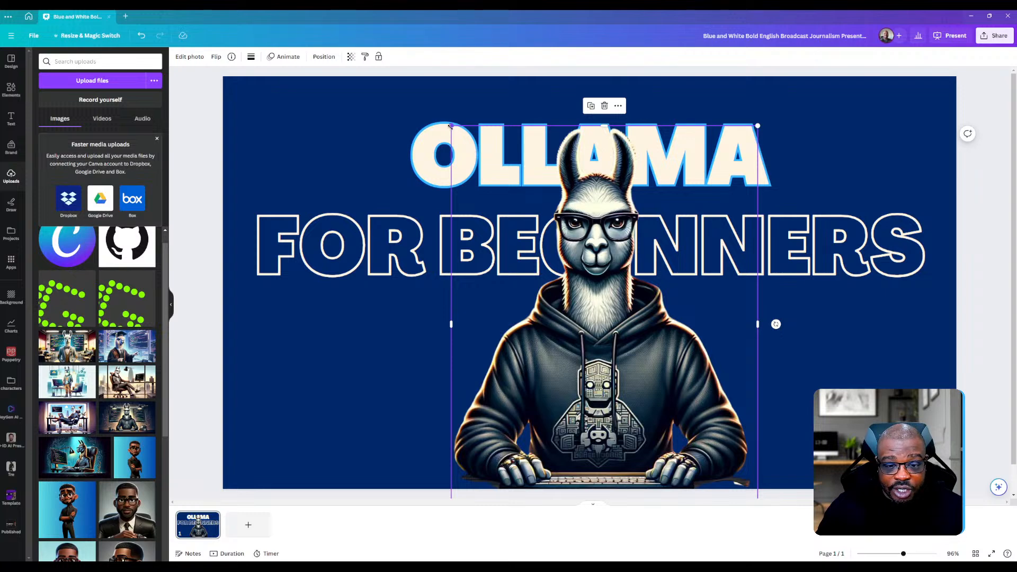
pyautogui.moveTo(450, 126); pyautogui.dragTo(521, 212)
pyautogui.moveTo(652, 346); pyautogui.dragTo(602, 347)
pyautogui.click(837, 356)
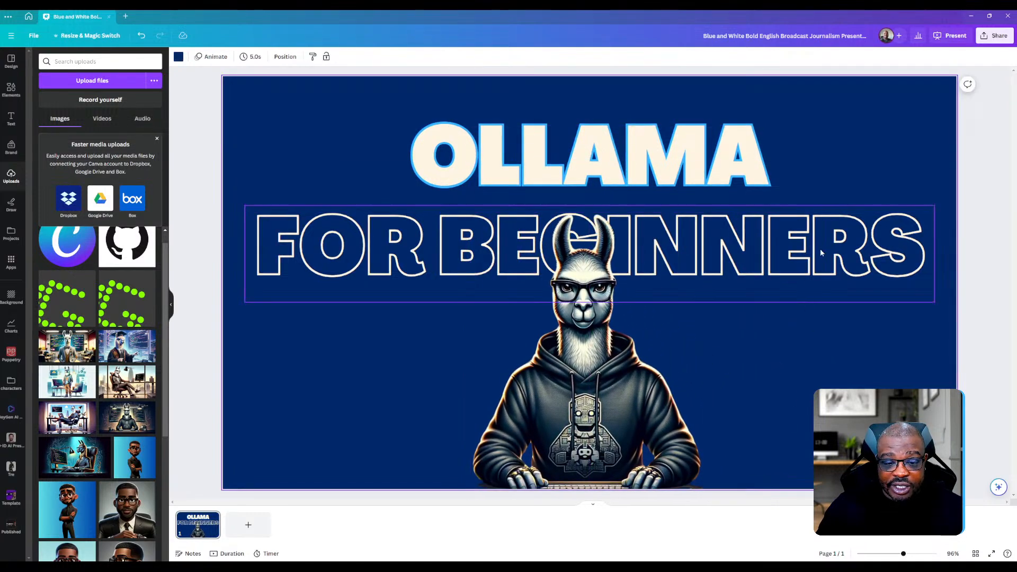
pyautogui.click(597, 343)
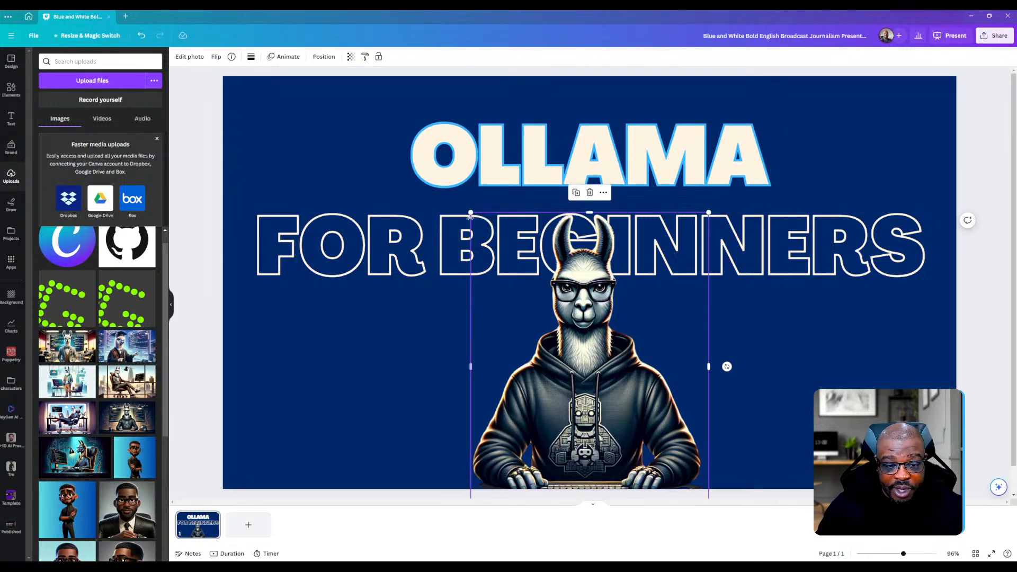
pyautogui.moveTo(471, 214); pyautogui.dragTo(515, 270)
pyautogui.moveTo(601, 354); pyautogui.dragTo(580, 354)
pyautogui.click(588, 249)
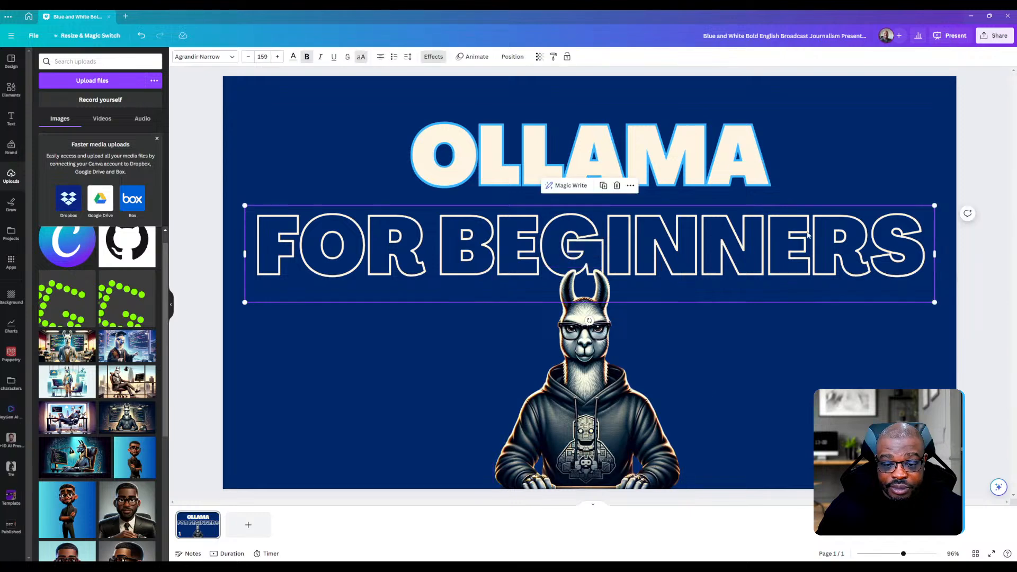
pyautogui.click(814, 374)
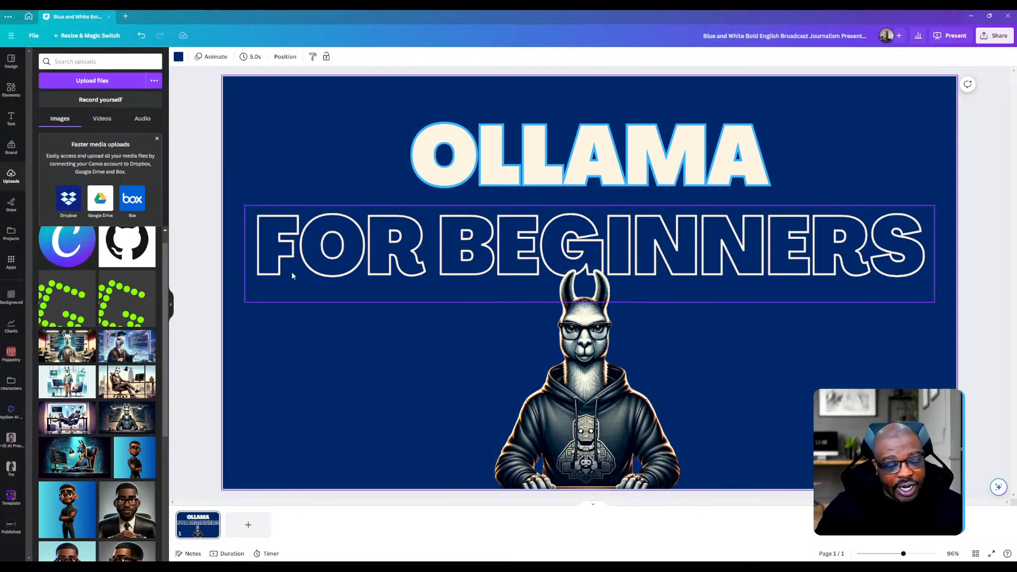
# - Search the elements library for "pattern" and show all the graphics results
pyautogui.click(12, 91)
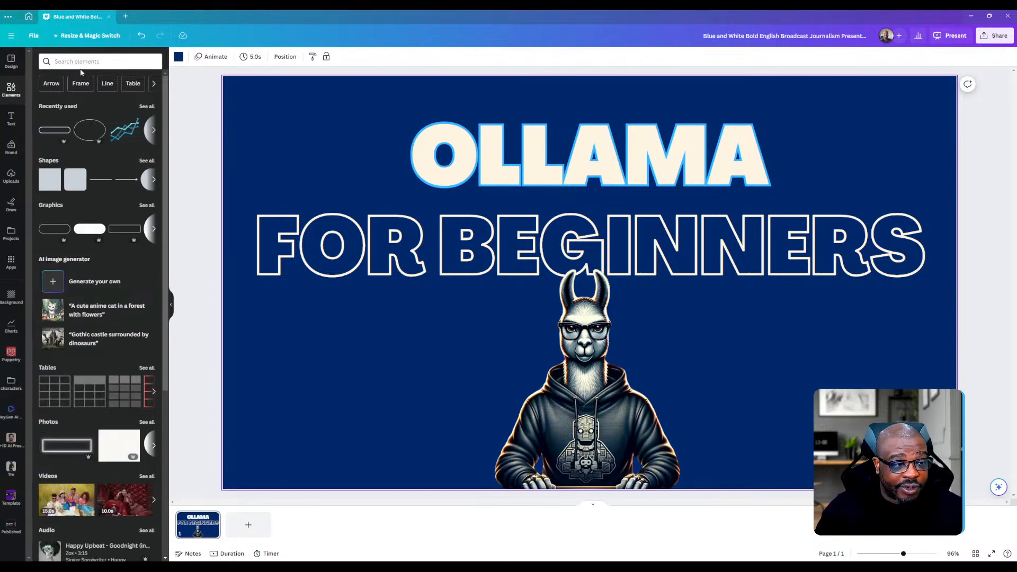
pyautogui.click(98, 59)
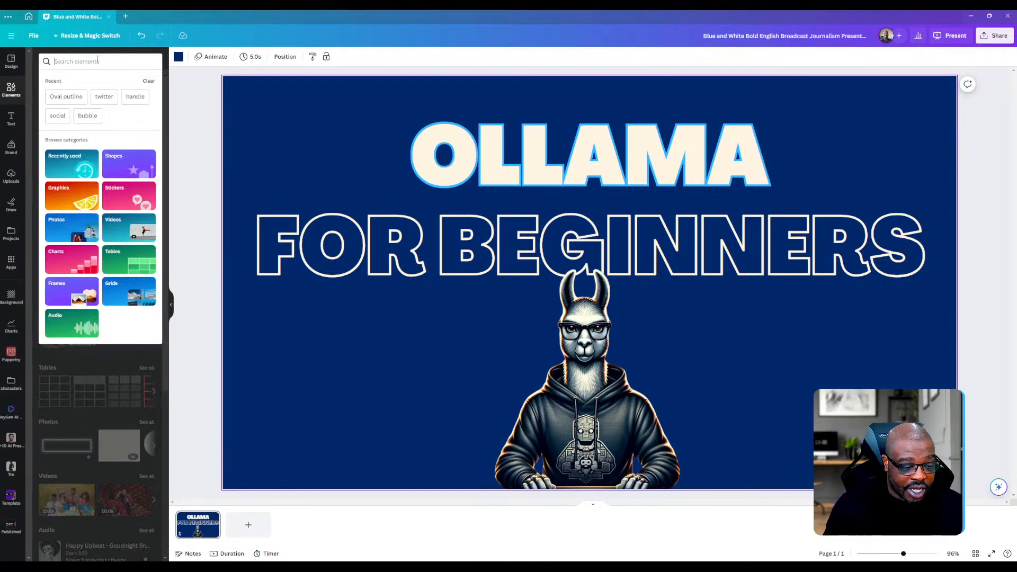
pyautogui.click(196, 173)
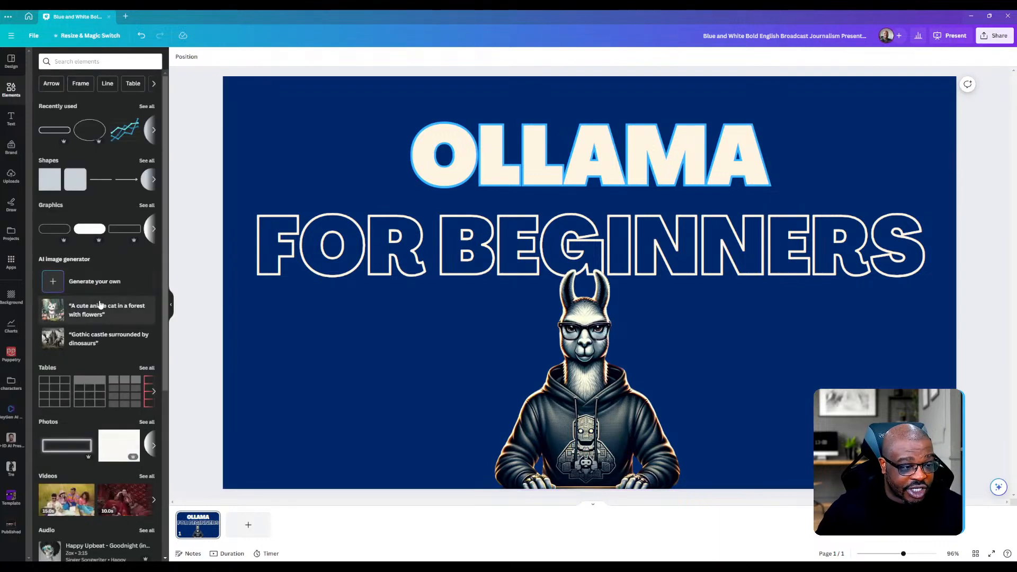
pyautogui.scroll(-10, 115, 316)
pyautogui.scroll(-8, 115, 316)
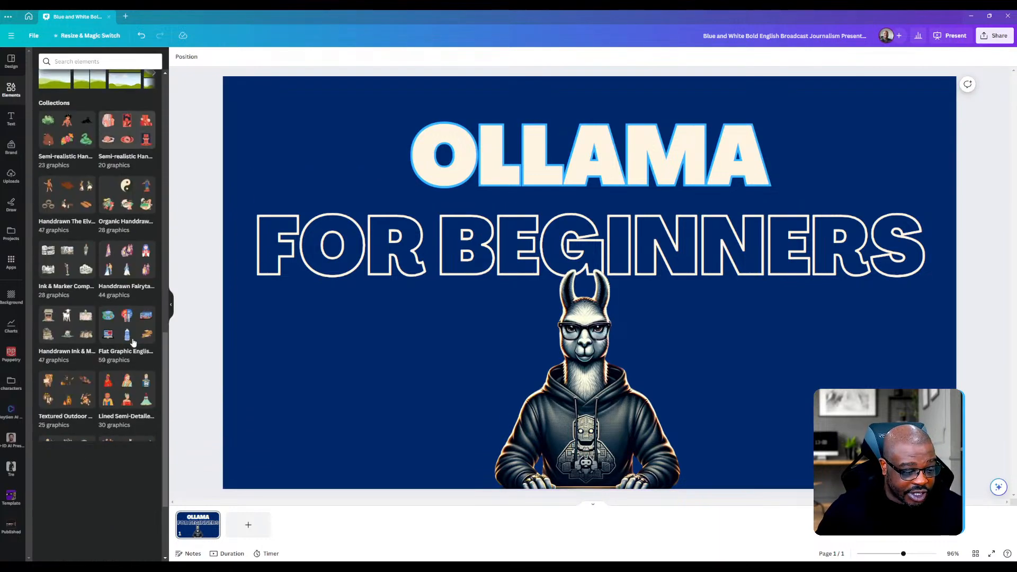
pyautogui.scroll(12, 137, 339)
pyautogui.scroll(3, 136, 339)
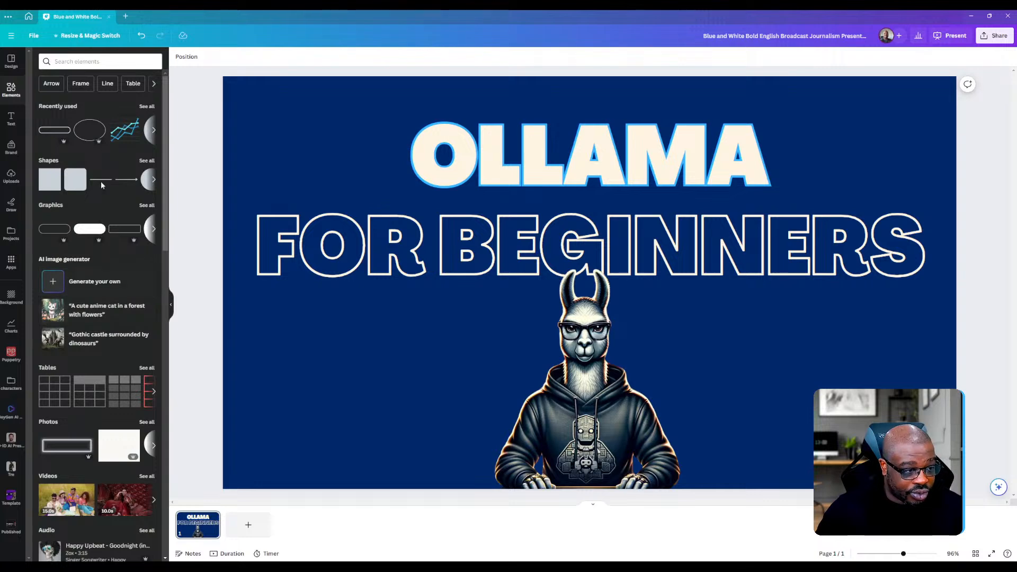
pyautogui.click(105, 58)
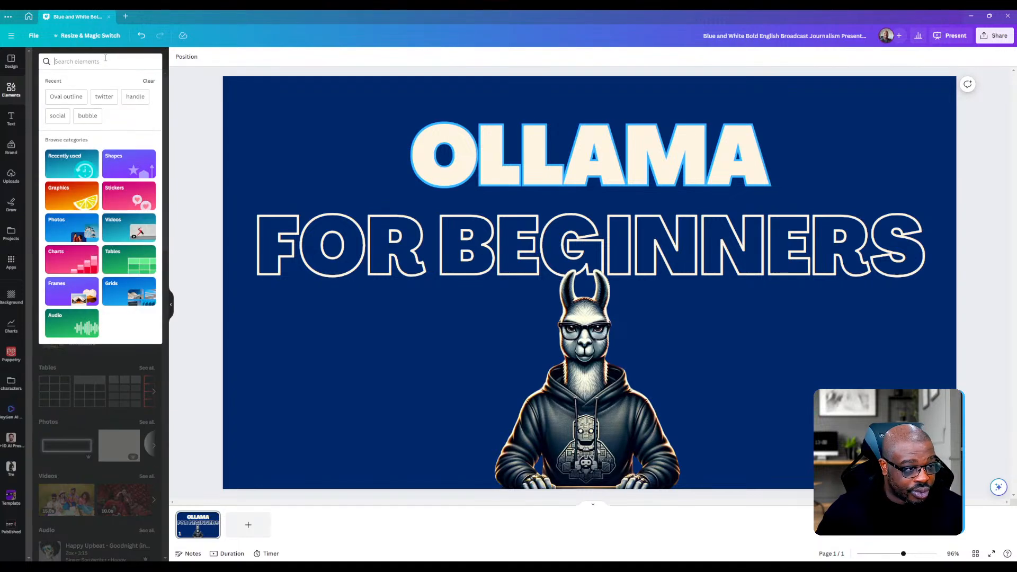
pyautogui.write('pattern')
pyautogui.press('Return')
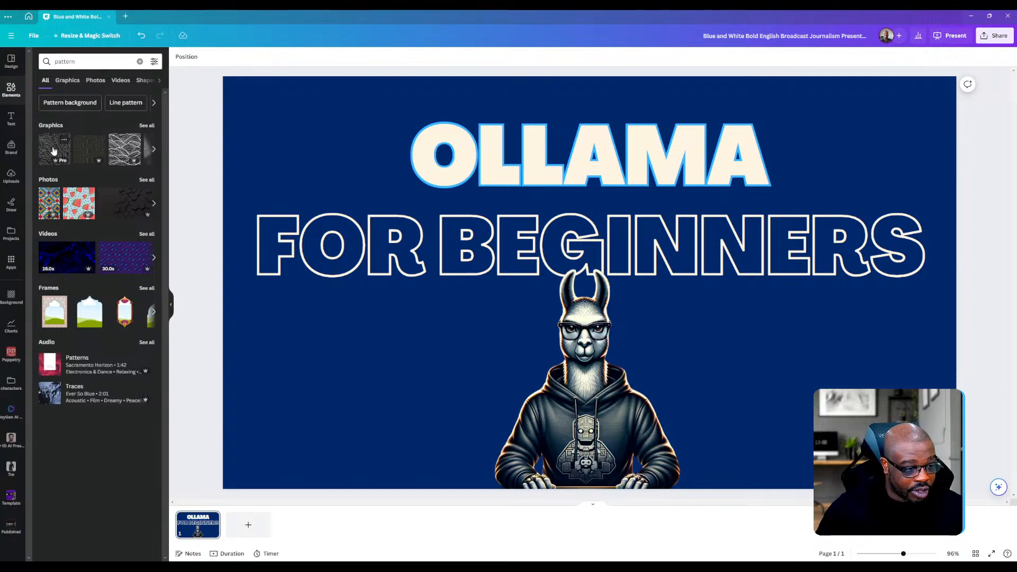
pyautogui.click(147, 126)
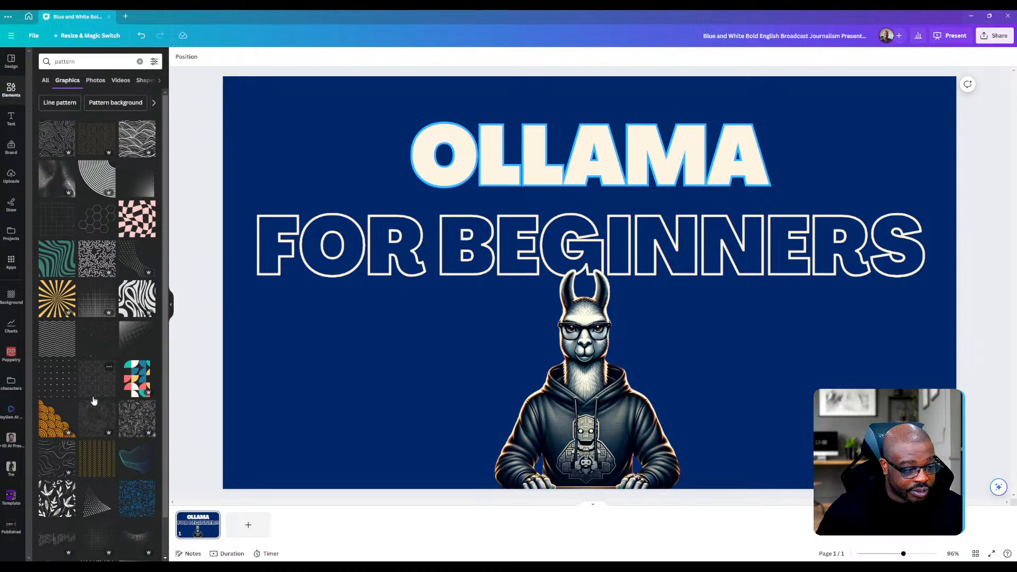
# - Add the dot-grid pattern graphic to the page, enlarge it slightly, and place it tilted over the page's upper-right corner
pyautogui.moveTo(267, 406); pyautogui.dragTo(351, 331)
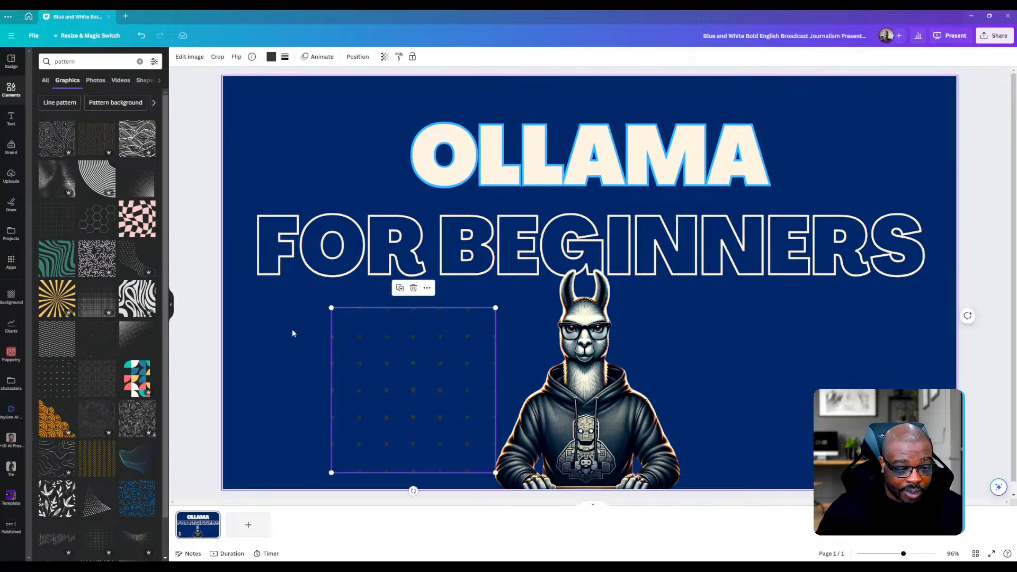
pyautogui.moveTo(495, 308); pyautogui.dragTo(511, 291)
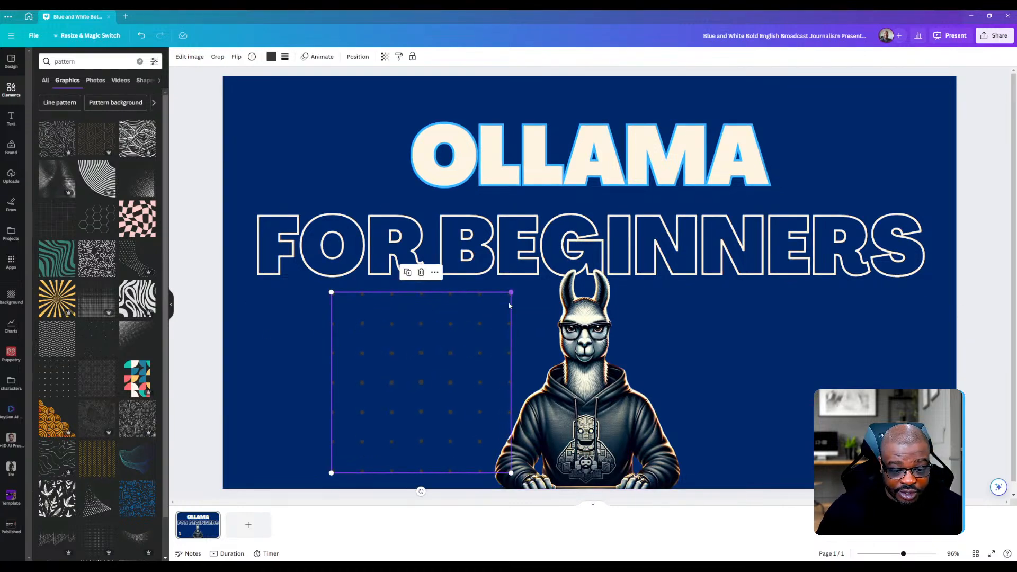
pyautogui.moveTo(421, 491); pyautogui.dragTo(885, 175)
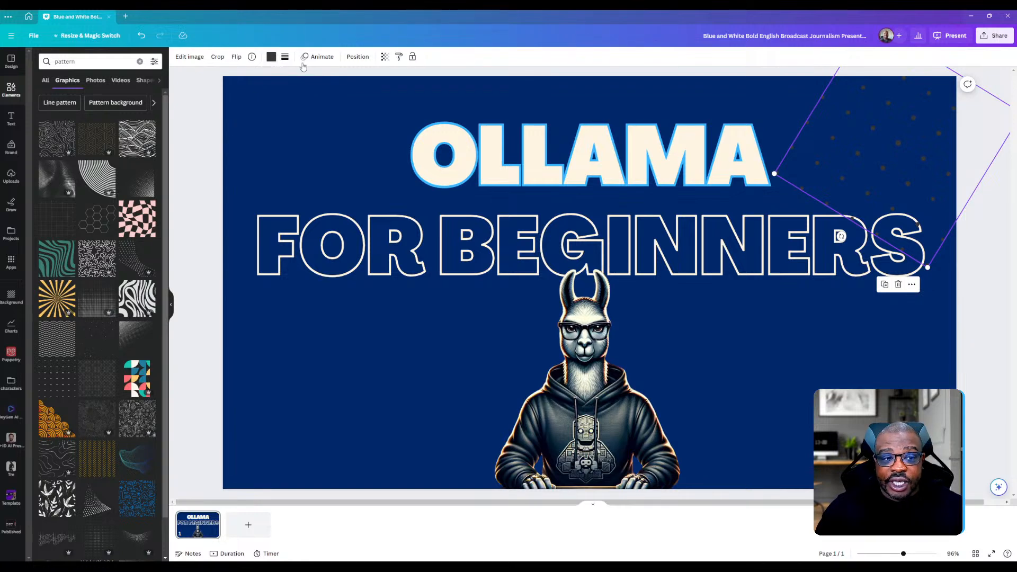
# - Recolor the dot pattern in the page's upper-right corner to yellow from the default colors
pyautogui.click(271, 57)
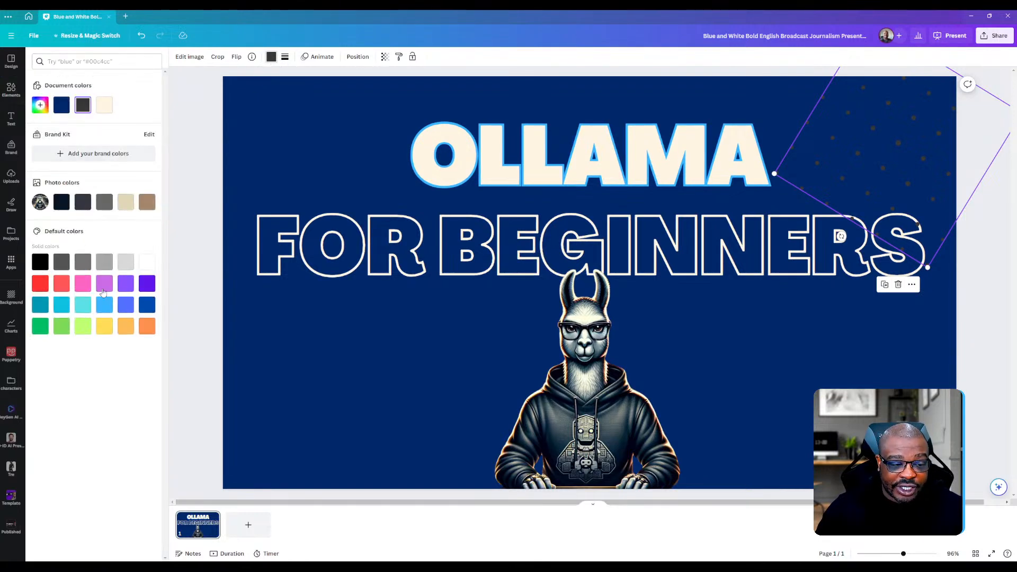
pyautogui.click(104, 326)
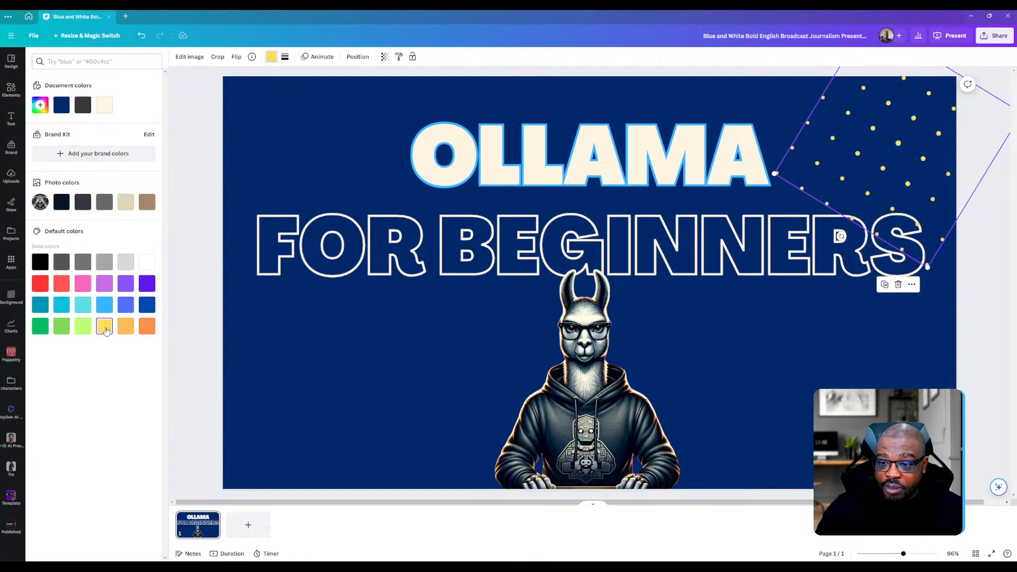
pyautogui.click(808, 343)
pyautogui.click(769, 252)
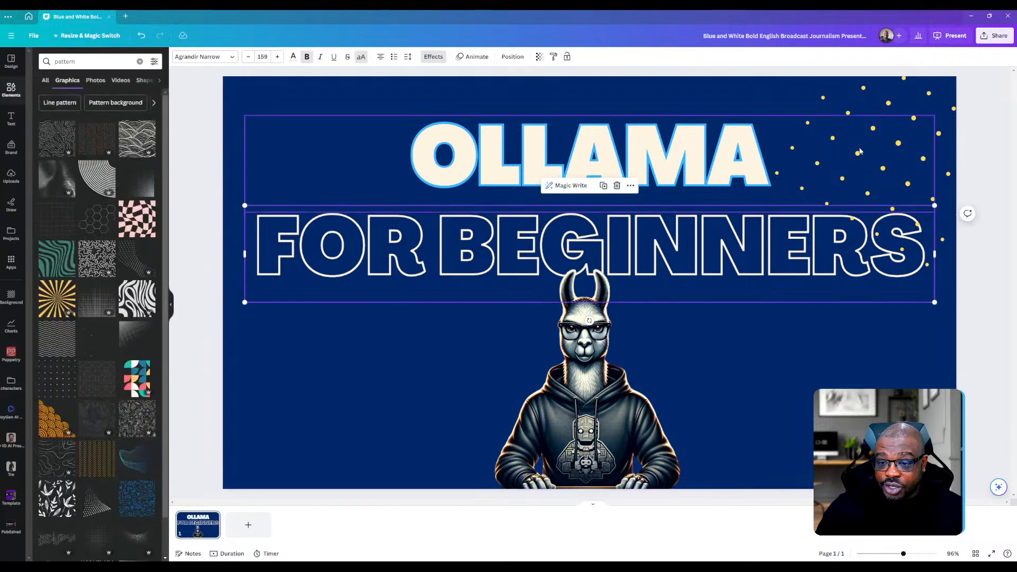
pyautogui.click(741, 167)
# - Shift the yellow dot pattern slightly further into the upper-right corner and place a copy of it in the page's lower-left corner
pyautogui.click(926, 101)
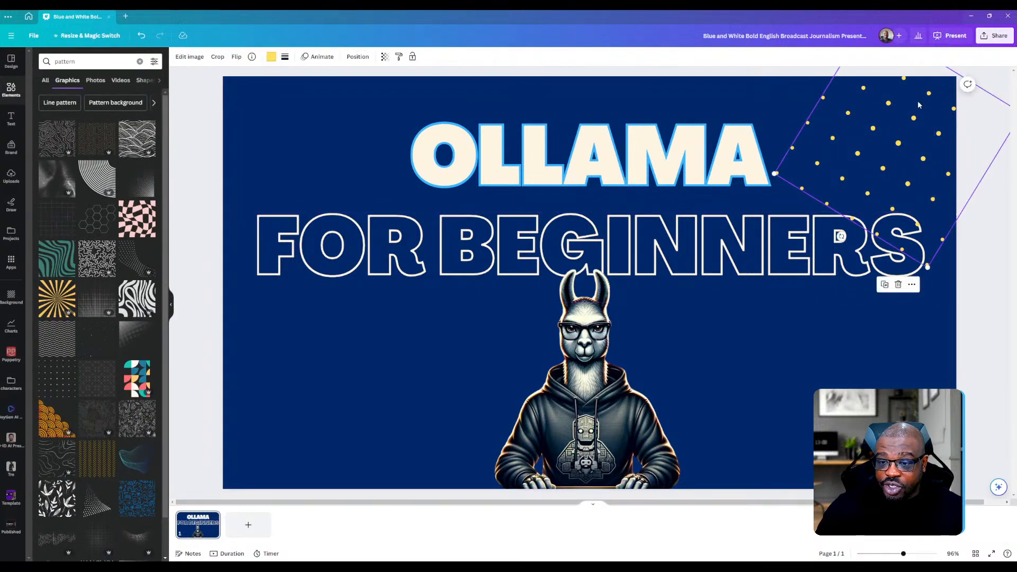
pyautogui.moveTo(905, 115); pyautogui.dragTo(927, 102)
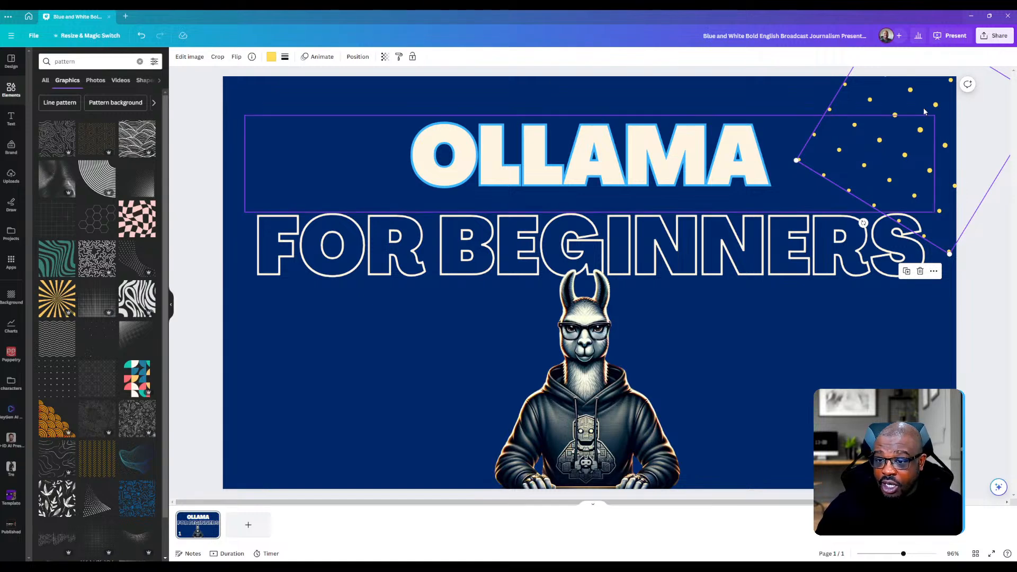
pyautogui.keyDown('alt'); pyautogui.moveTo(908, 99); pyautogui.dragTo(237, 447); pyautogui.keyUp('alt')
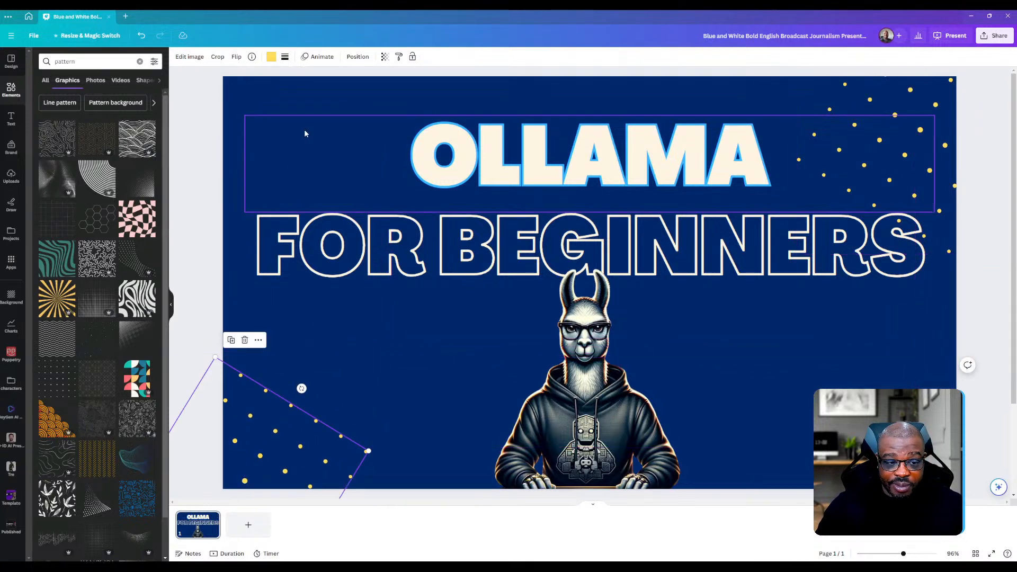
pyautogui.click(483, 332)
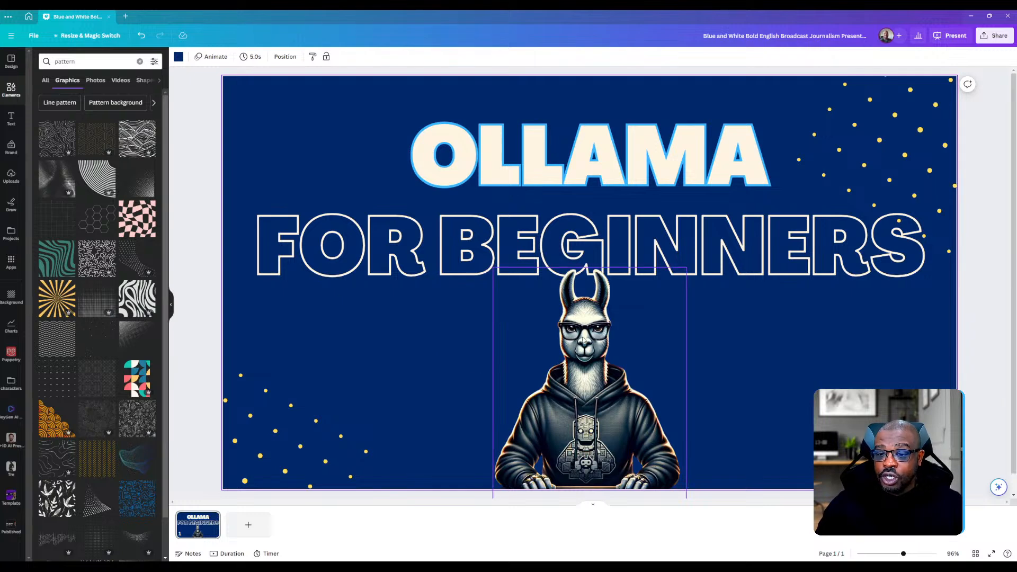
# - Try several photo filters on the llama image, settling on the Warm filter Capri at slightly reduced intensity
pyautogui.click(603, 411)
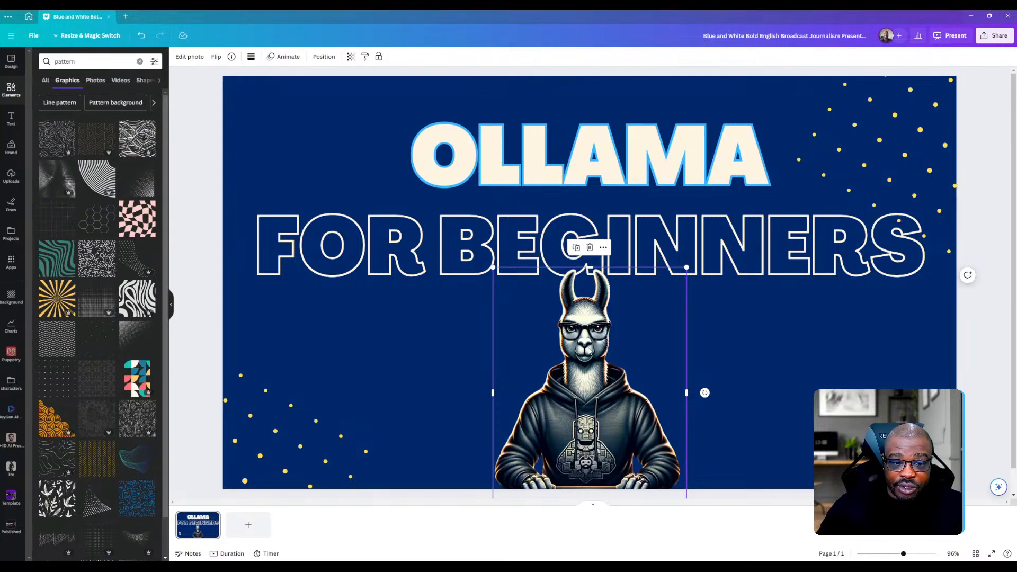
pyautogui.click(190, 57)
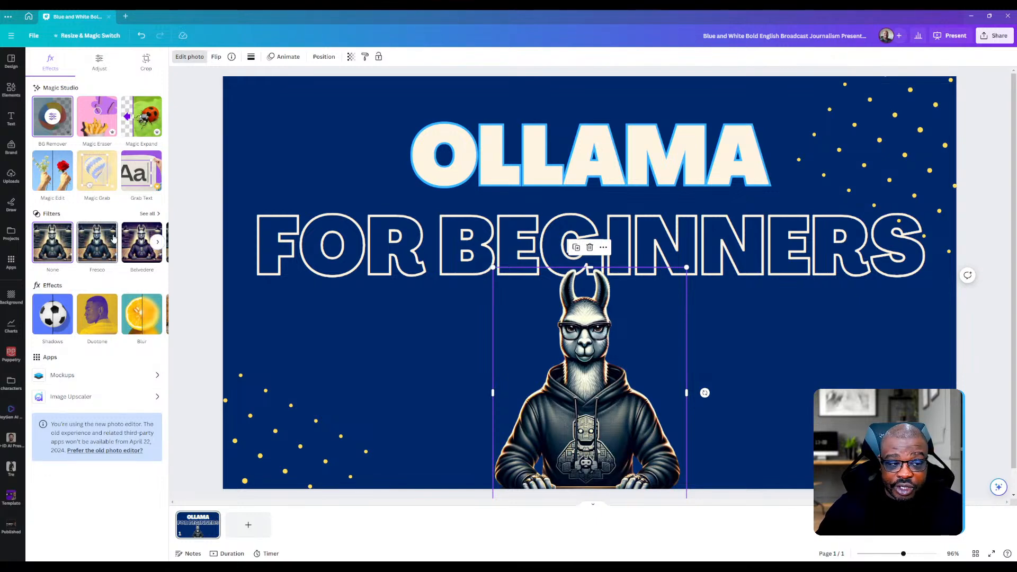
pyautogui.click(153, 214)
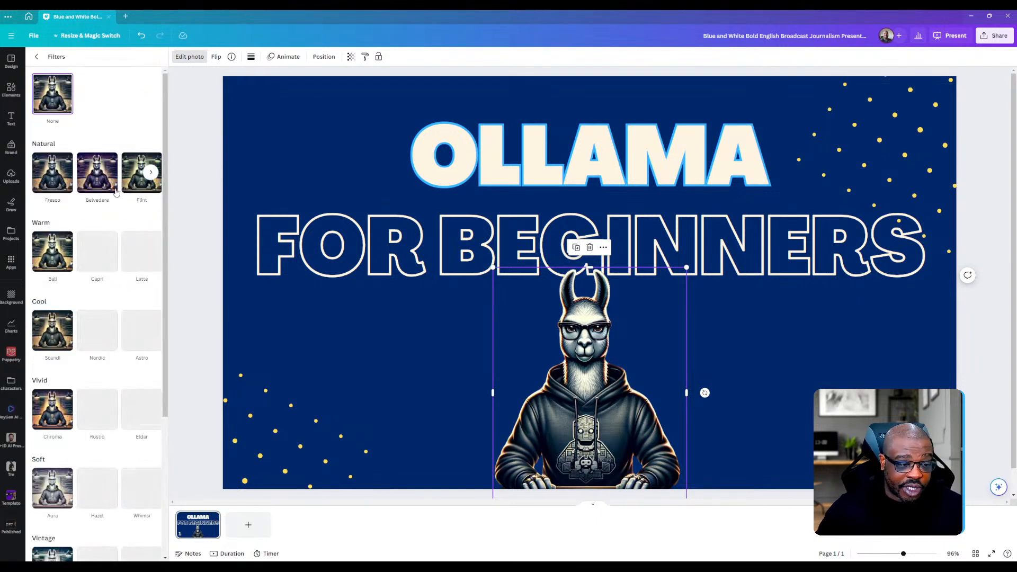
pyautogui.click(101, 175)
pyautogui.click(132, 184)
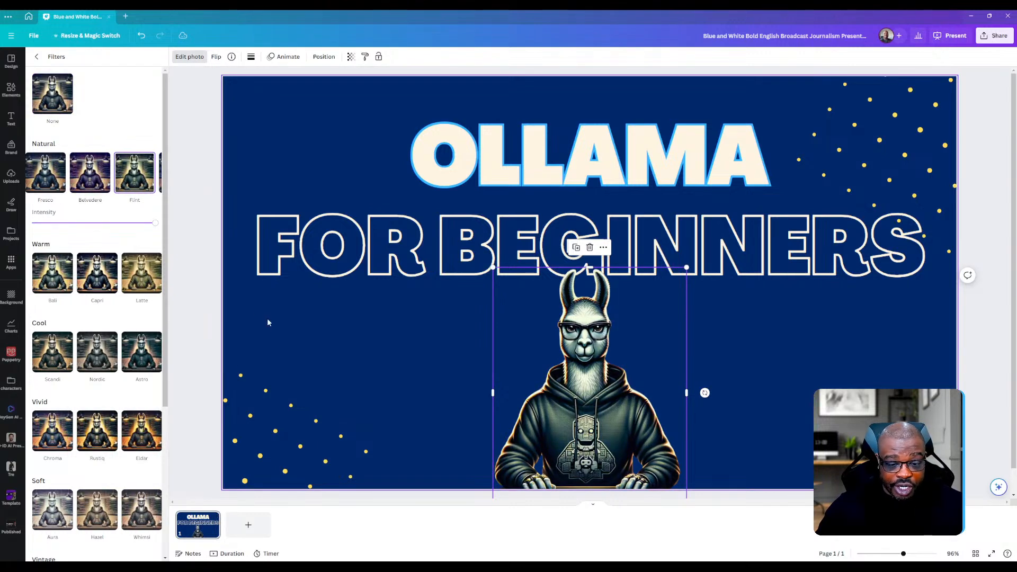
pyautogui.click(136, 276)
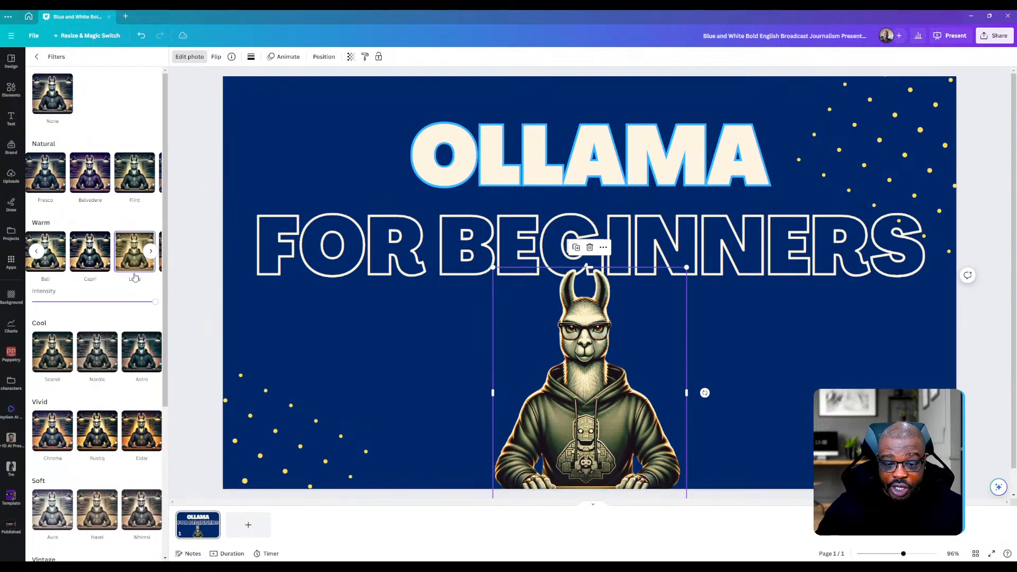
pyautogui.click(88, 254)
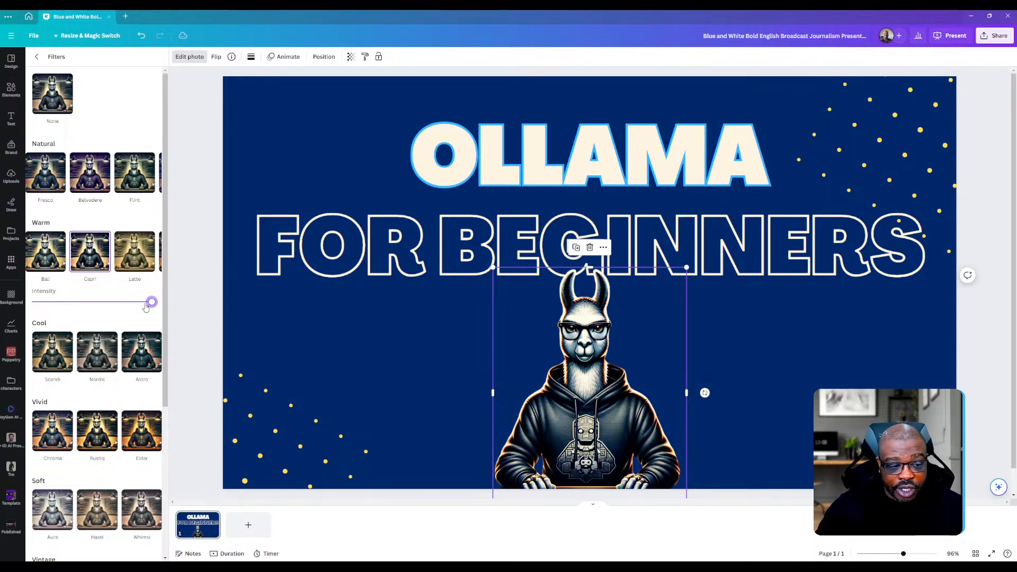
pyautogui.moveTo(146, 307)
pyautogui.mouseDown()
pyautogui.moveTo(34, 303)
pyautogui.moveTo(135, 305)
pyautogui.mouseUp()
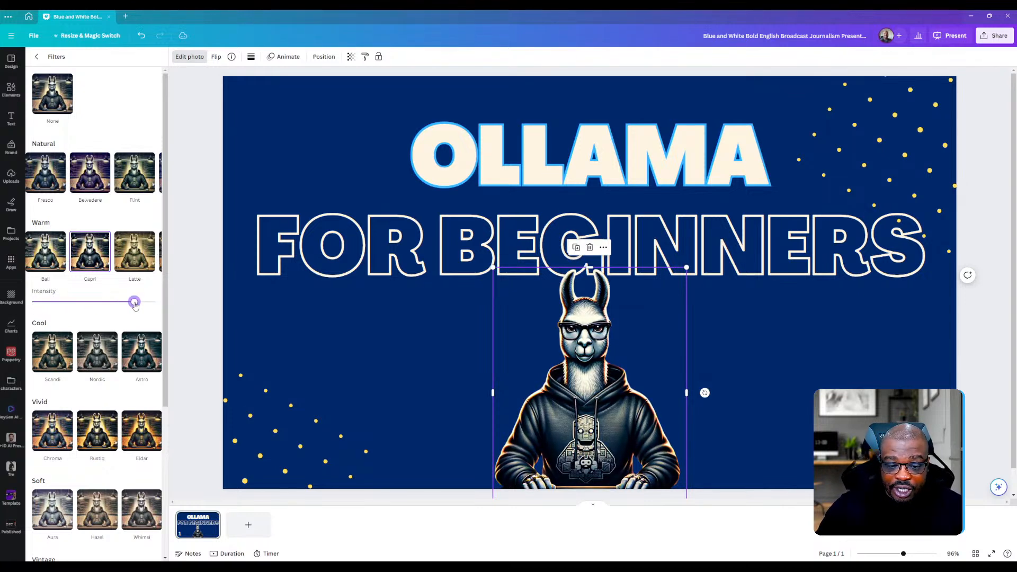
# - Try the Vivid, Vintage and Mono filters on the llama image, including Eldar and Ink, and switch back to Capri
pyautogui.click(141, 426)
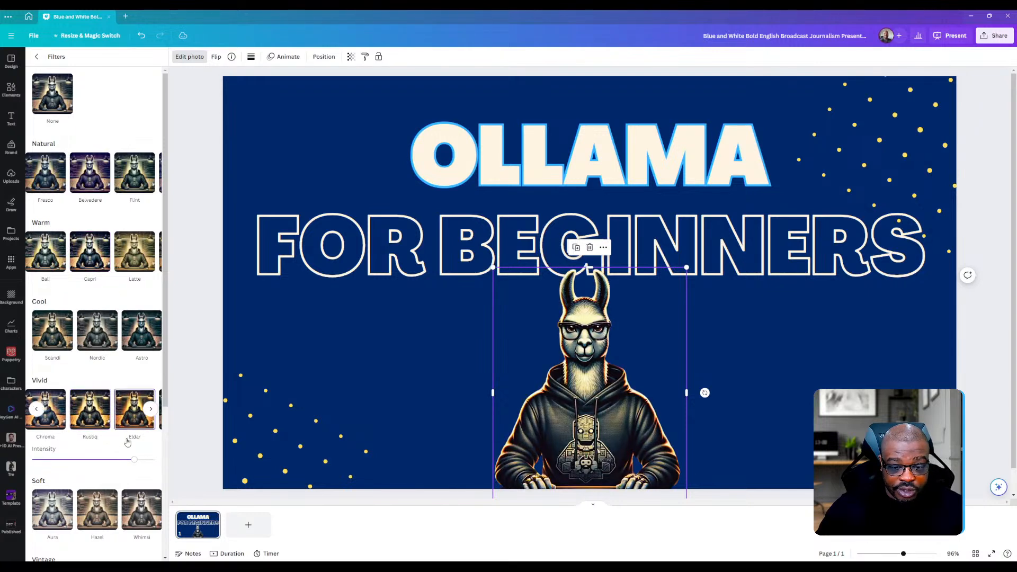
pyautogui.scroll(-4, 119, 435)
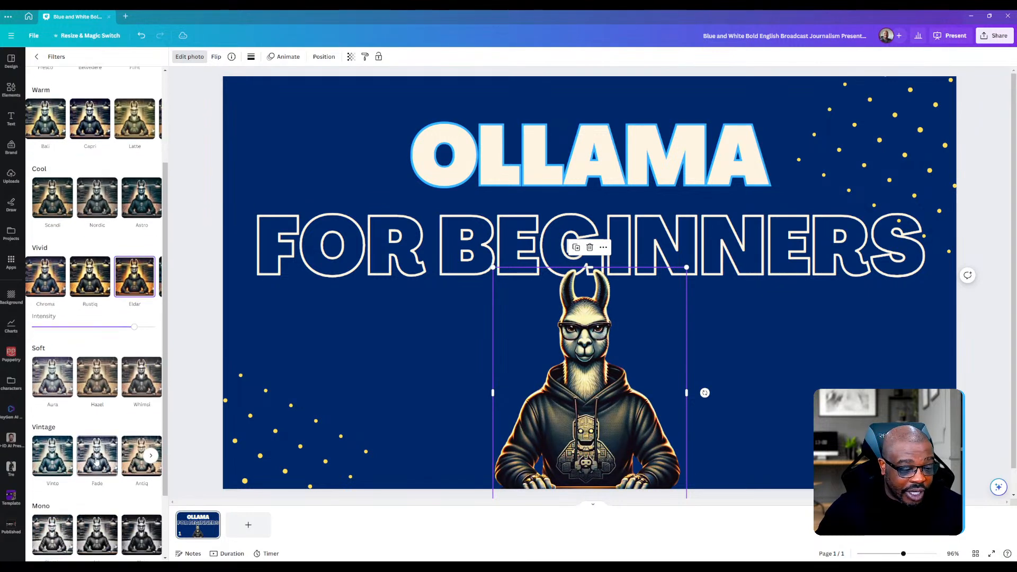
pyautogui.click(97, 355)
pyautogui.click(98, 462)
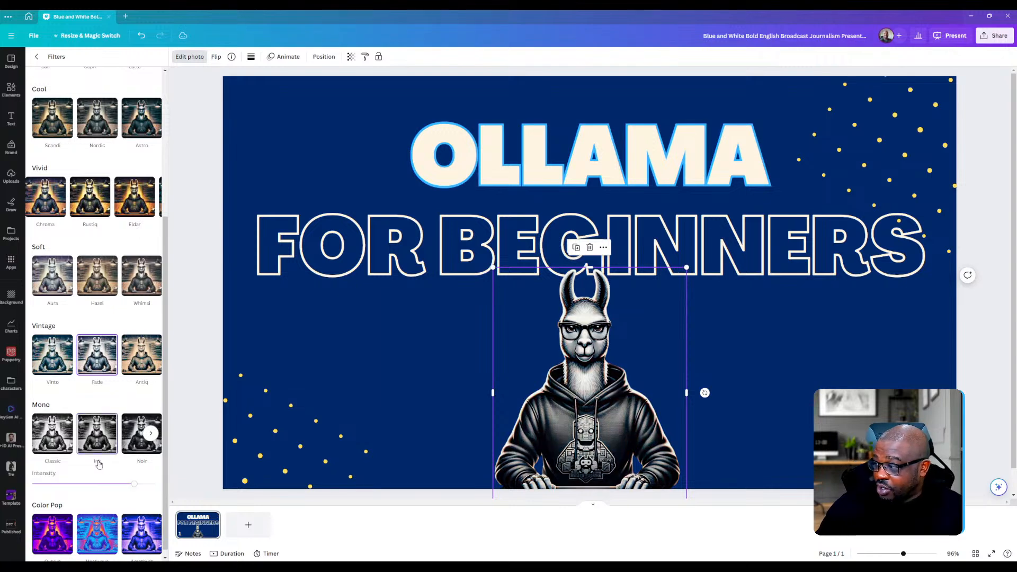
pyautogui.scroll(5, 130, 318)
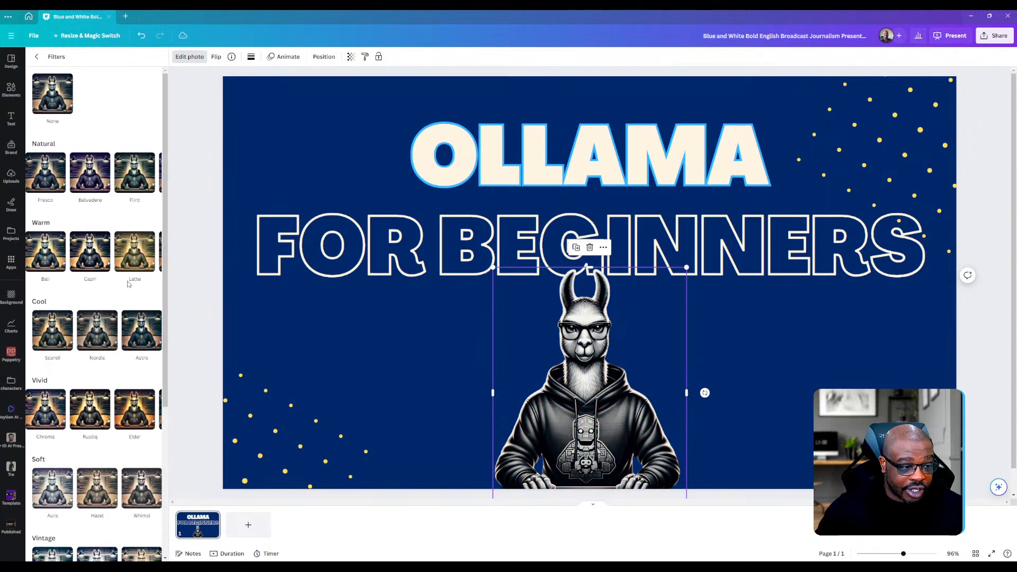
pyautogui.click(83, 256)
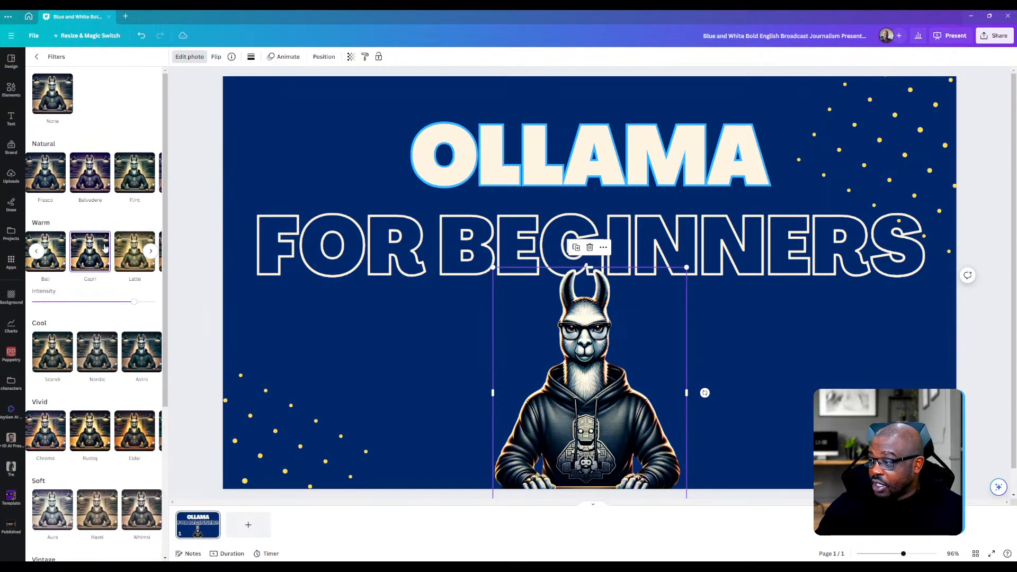
# - Try a drop shadow on the llama image with size 15 and a light grey color
pyautogui.click(38, 60)
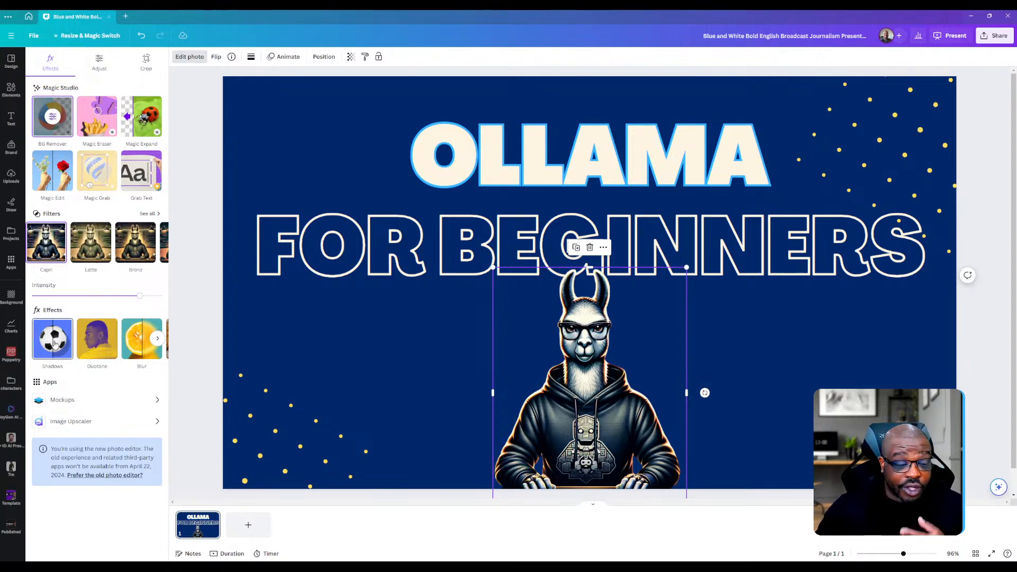
pyautogui.click(55, 344)
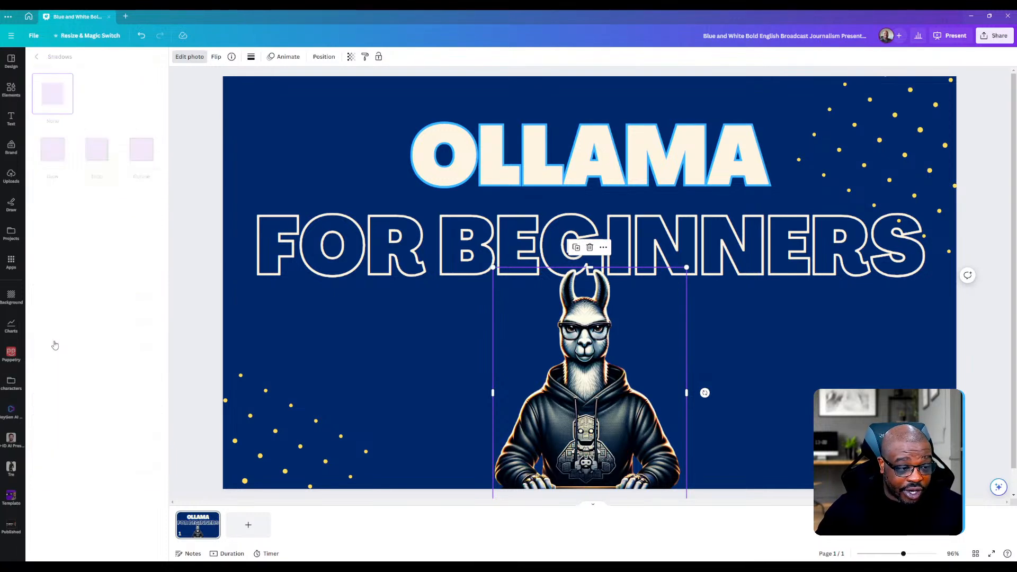
pyautogui.click(97, 160)
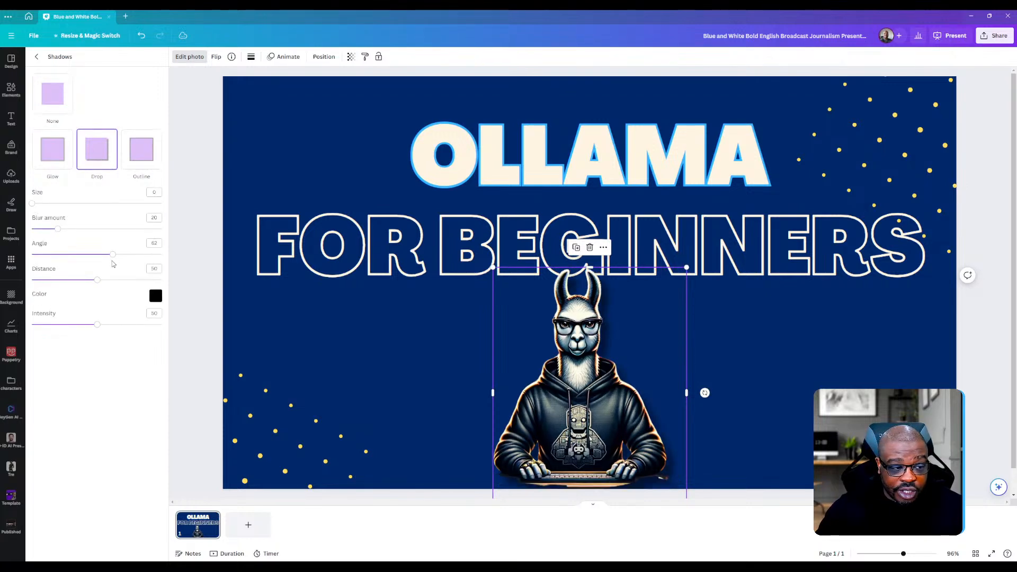
pyautogui.moveTo(35, 206)
pyautogui.mouseDown()
pyautogui.moveTo(104, 204)
pyautogui.moveTo(52, 205)
pyautogui.mouseUp()
pyautogui.click(155, 296)
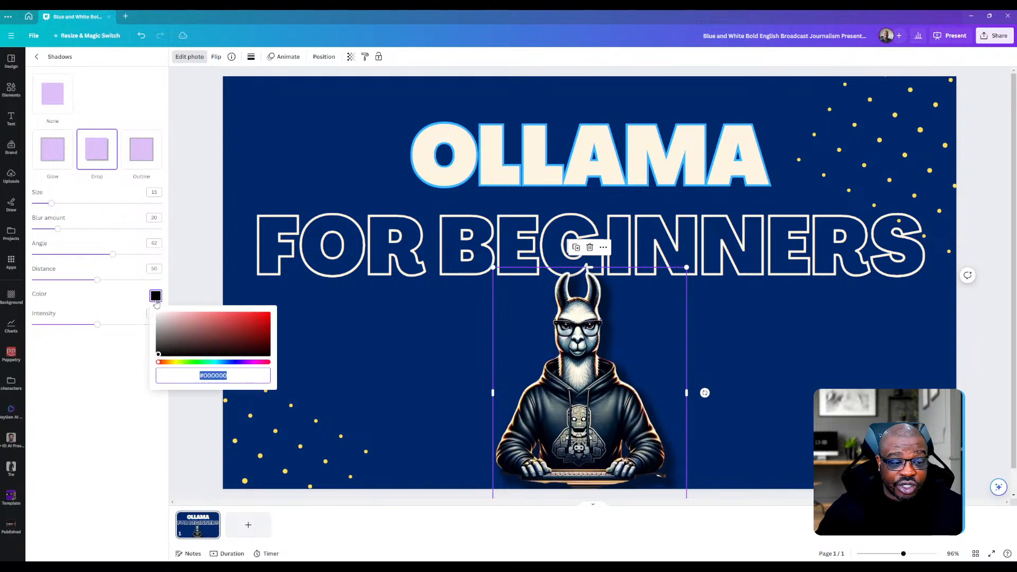
pyautogui.click(159, 316)
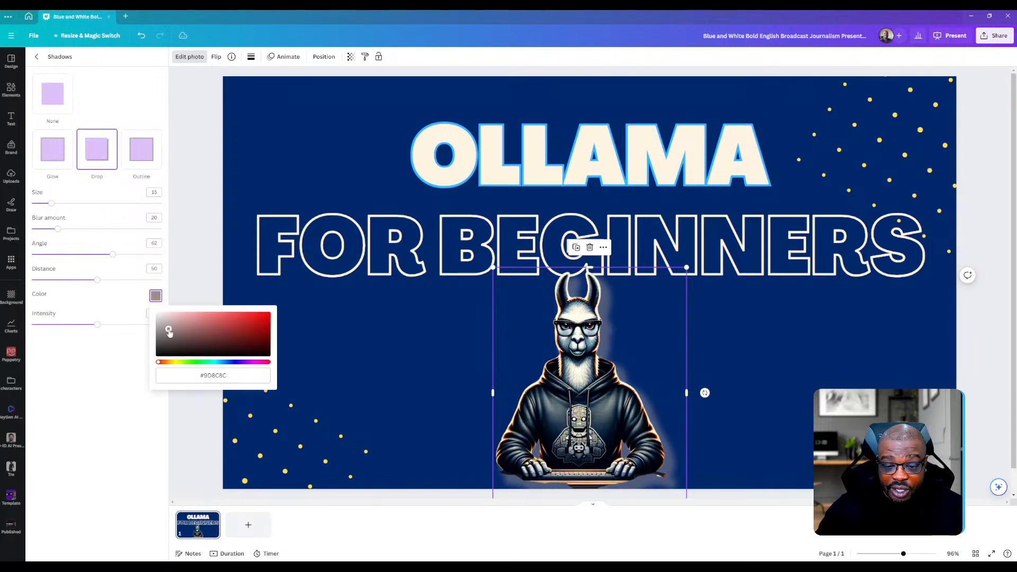
# - Give the llama image an Outline shadow with size 11 and the blue color #1C4EFF
pyautogui.click(138, 160)
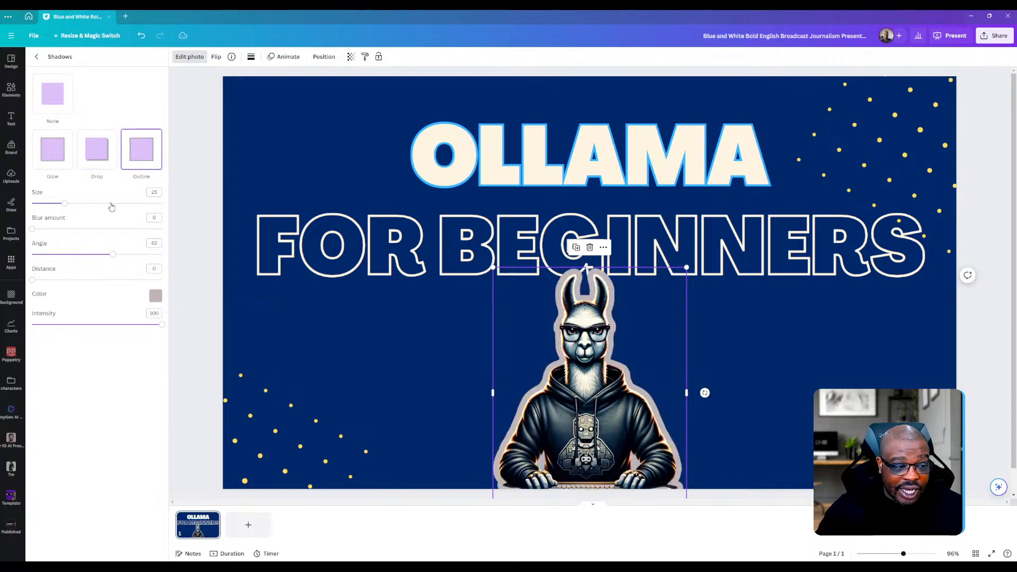
pyautogui.moveTo(65, 206); pyautogui.dragTo(46, 203)
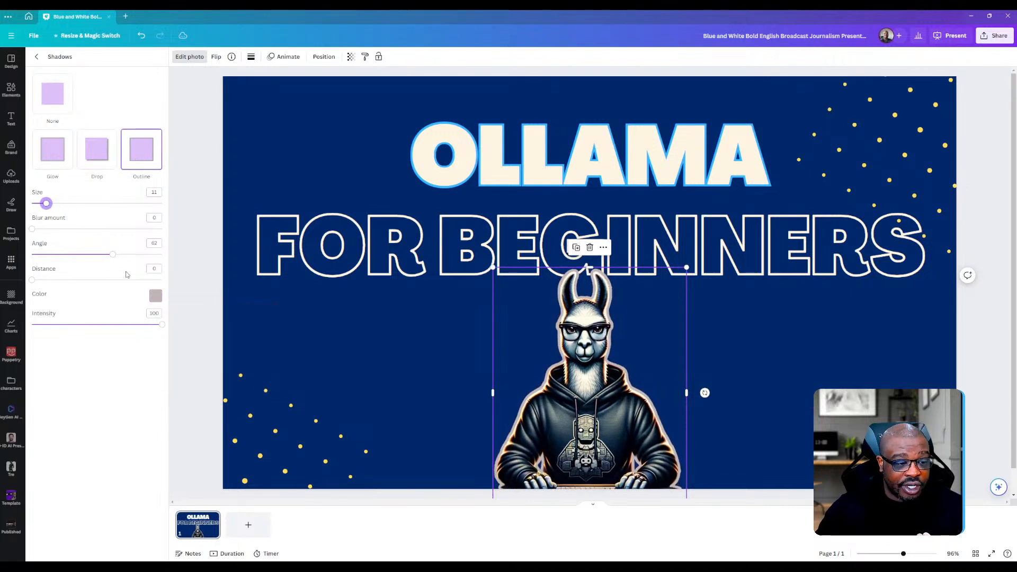
pyautogui.click(156, 296)
pyautogui.moveTo(167, 329); pyautogui.dragTo(144, 303)
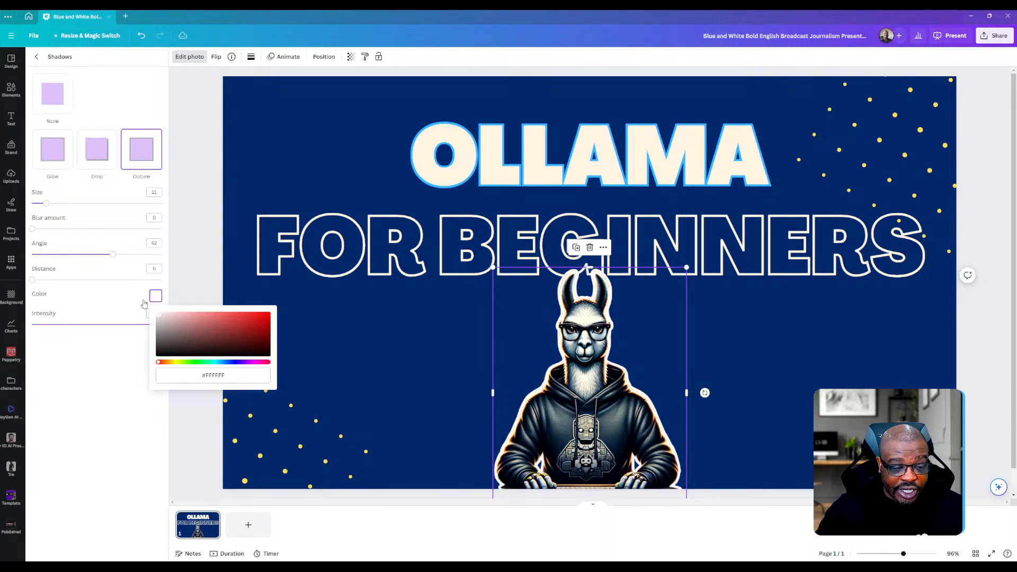
pyautogui.moveTo(164, 362); pyautogui.dragTo(254, 320)
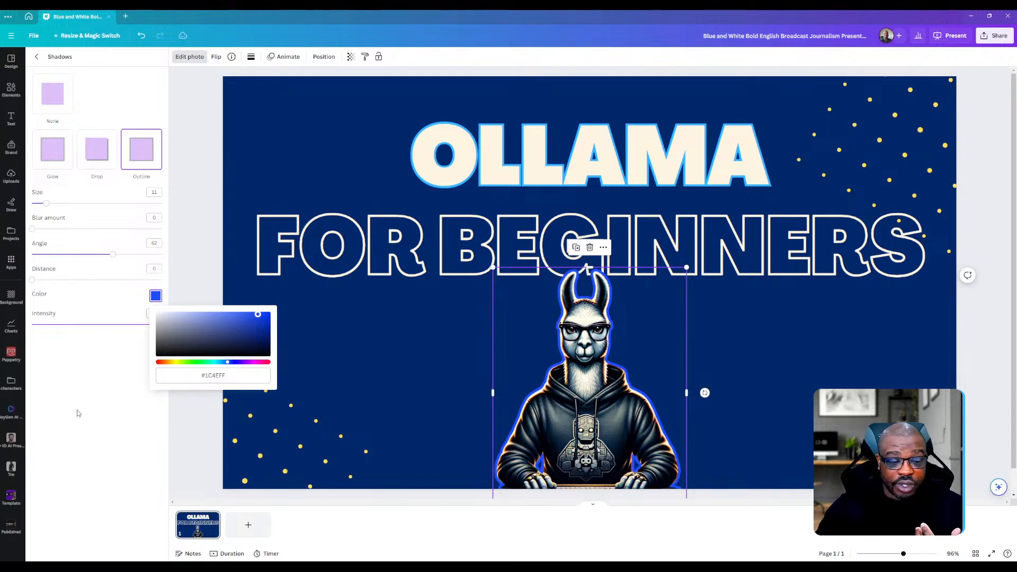
pyautogui.click(56, 442)
pyautogui.click(786, 400)
# - Enlarge the outlined llama image so its ears overlap the second title line, and center it horizontally on the page
pyautogui.click(646, 361)
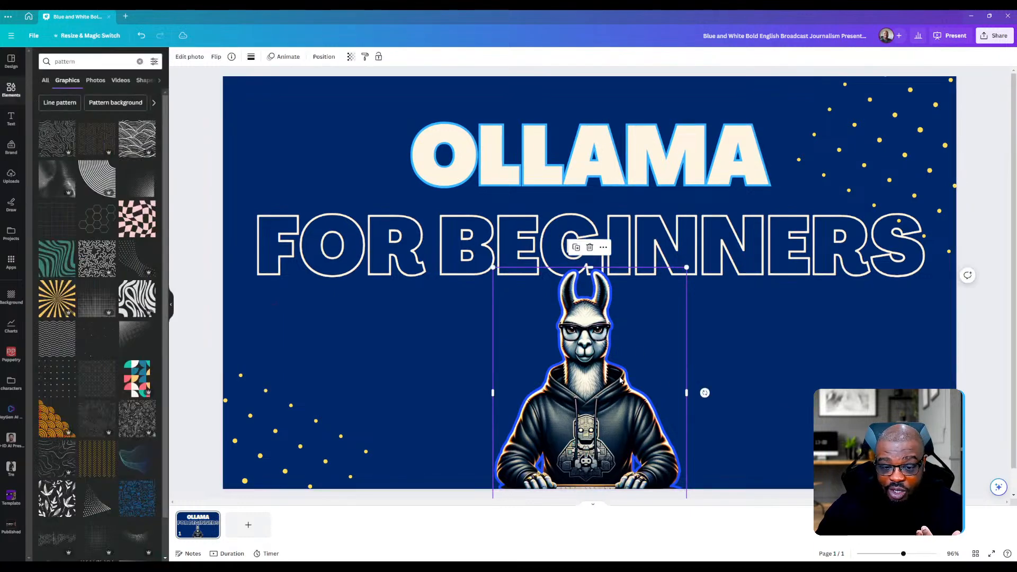
pyautogui.moveTo(687, 268); pyautogui.dragTo(718, 236)
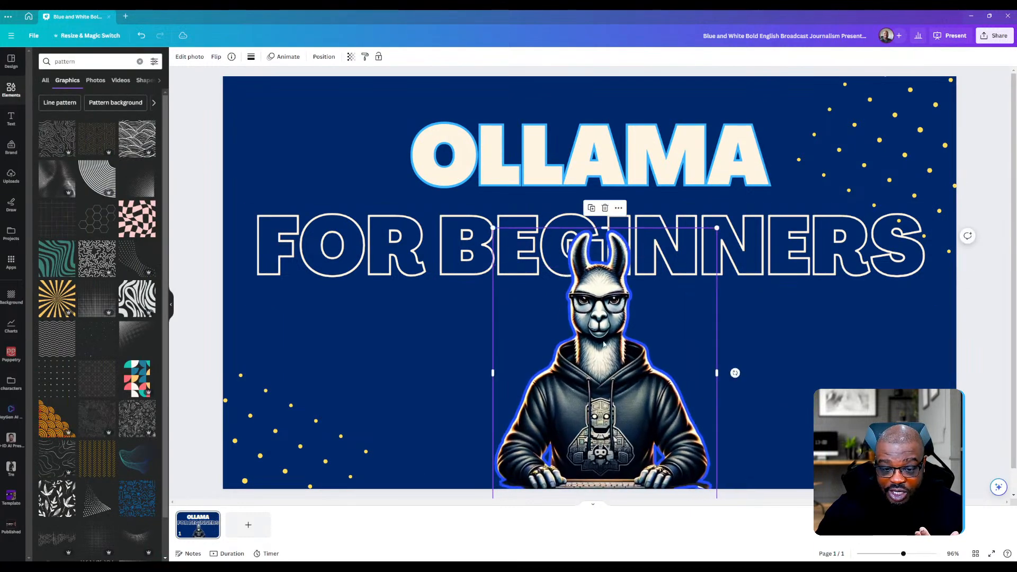
pyautogui.moveTo(610, 351)
pyautogui.mouseDown()
pyautogui.moveTo(594, 351)
pyautogui.moveTo(594, 339)
pyautogui.mouseUp()
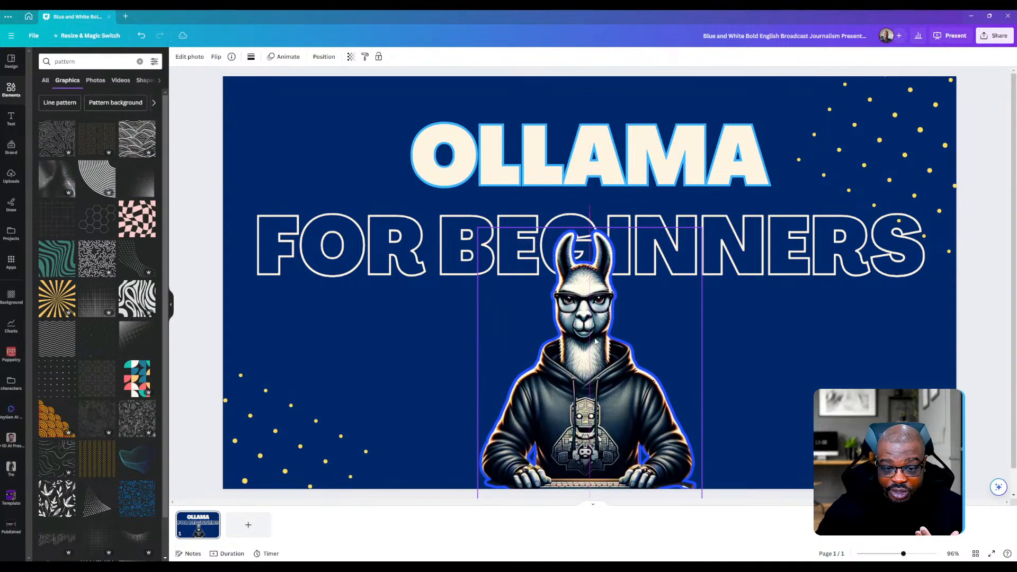
pyautogui.click(824, 375)
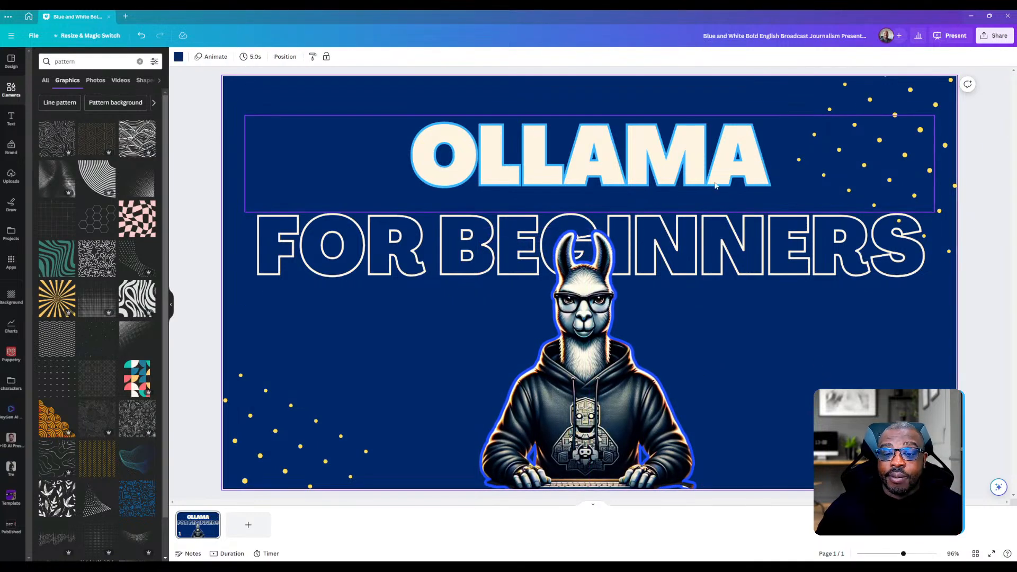
# - Widen the letter spacing of the OLLAMA title
pyautogui.click(685, 172)
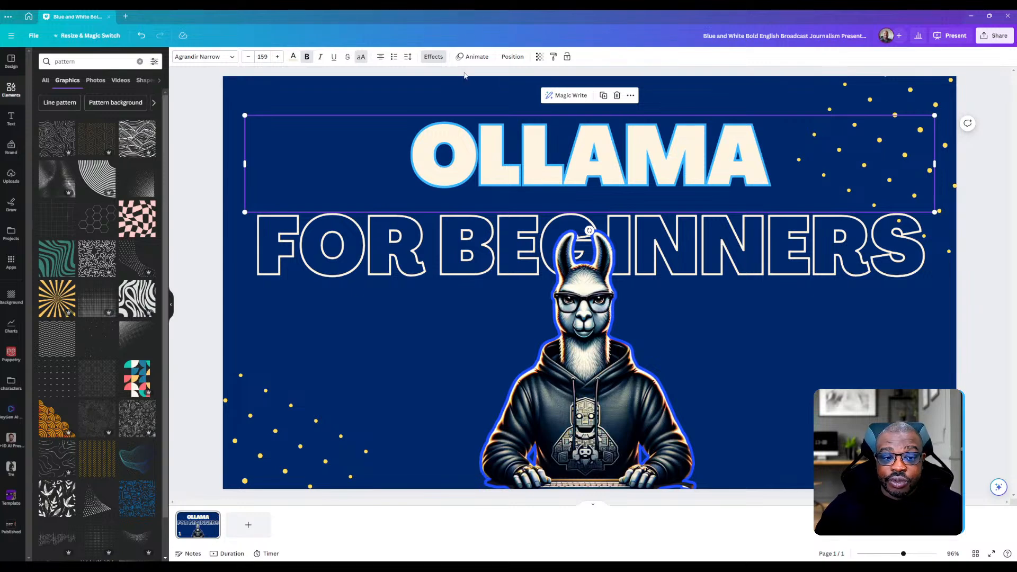
pyautogui.click(408, 57)
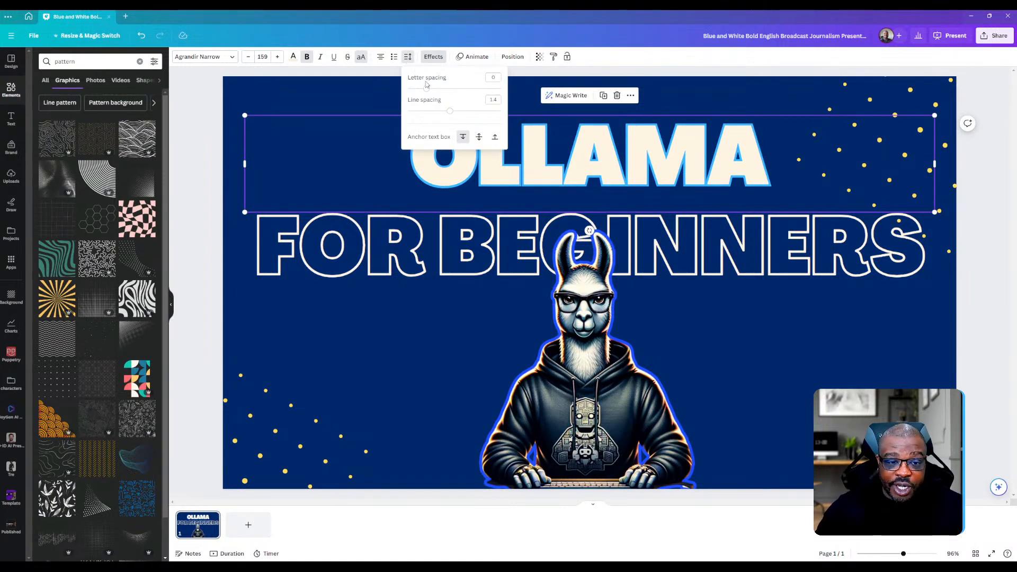
pyautogui.moveTo(427, 88); pyautogui.dragTo(439, 91)
# - Set the FOR BEGINNERS text to font size 130 and widen its letter spacing slightly
pyautogui.click(816, 284)
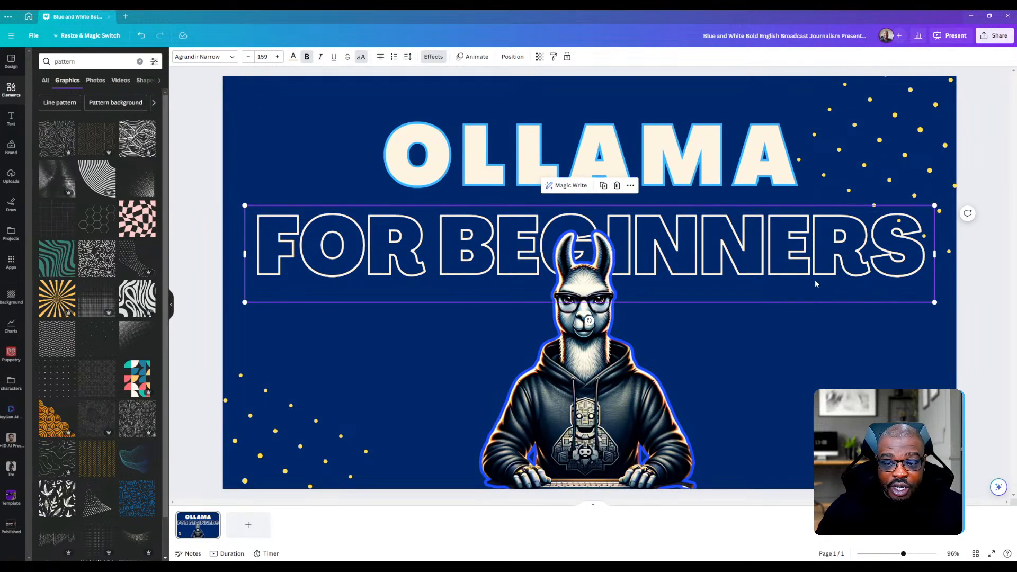
pyautogui.click(263, 58)
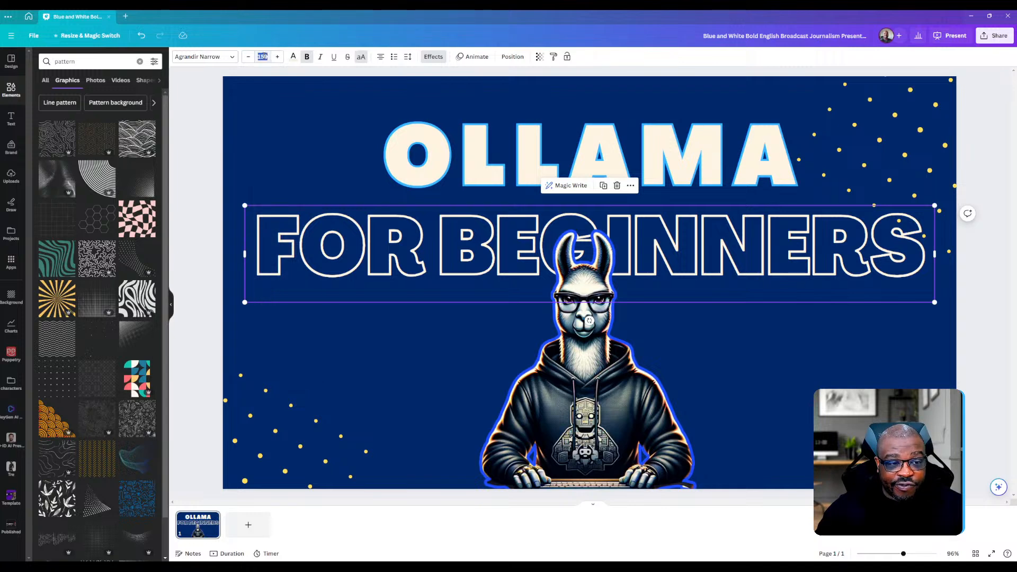
pyautogui.write('130')
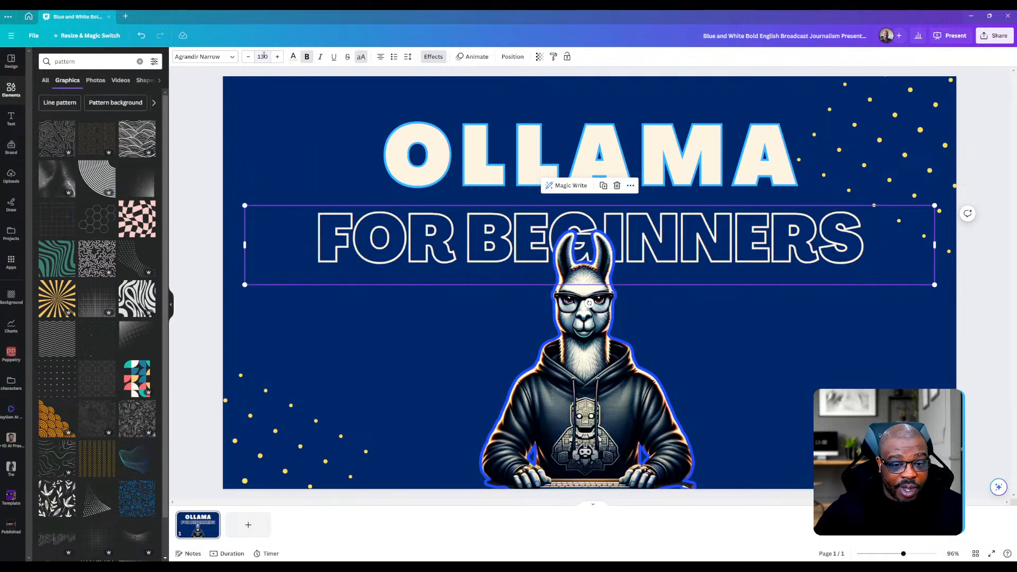
pyautogui.click(408, 58)
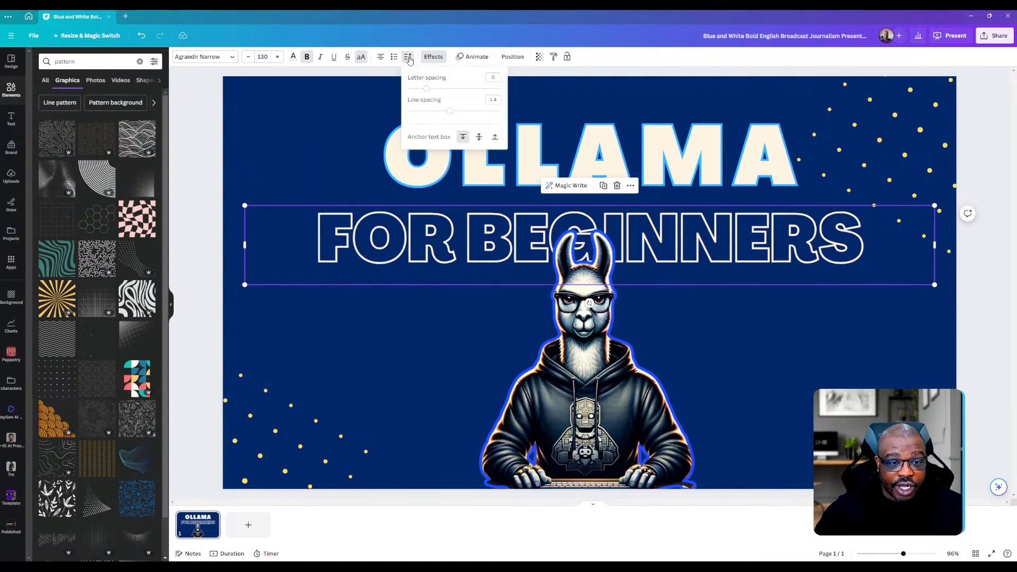
pyautogui.moveTo(432, 90); pyautogui.dragTo(433, 90)
pyautogui.click(790, 323)
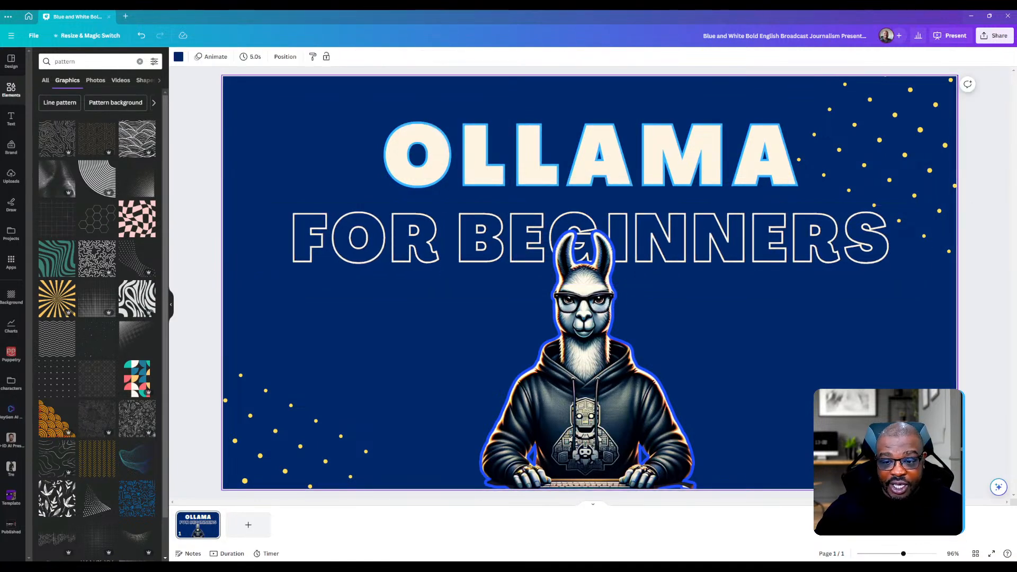
# - Replace the hollow effect on the FOR BEGINNERS text with the Background effect
pyautogui.click(790, 252)
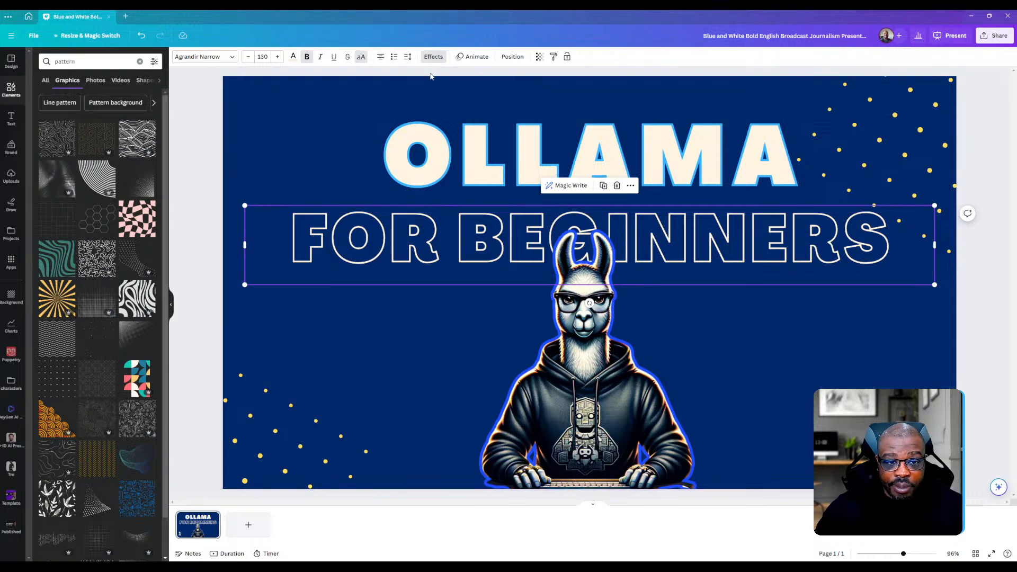
pyautogui.click(434, 57)
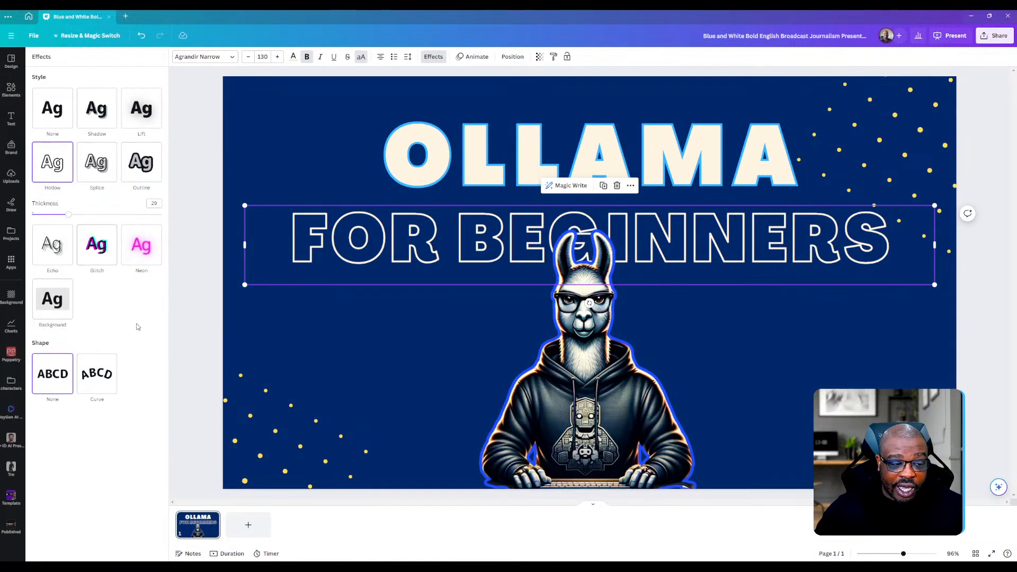
pyautogui.click(50, 306)
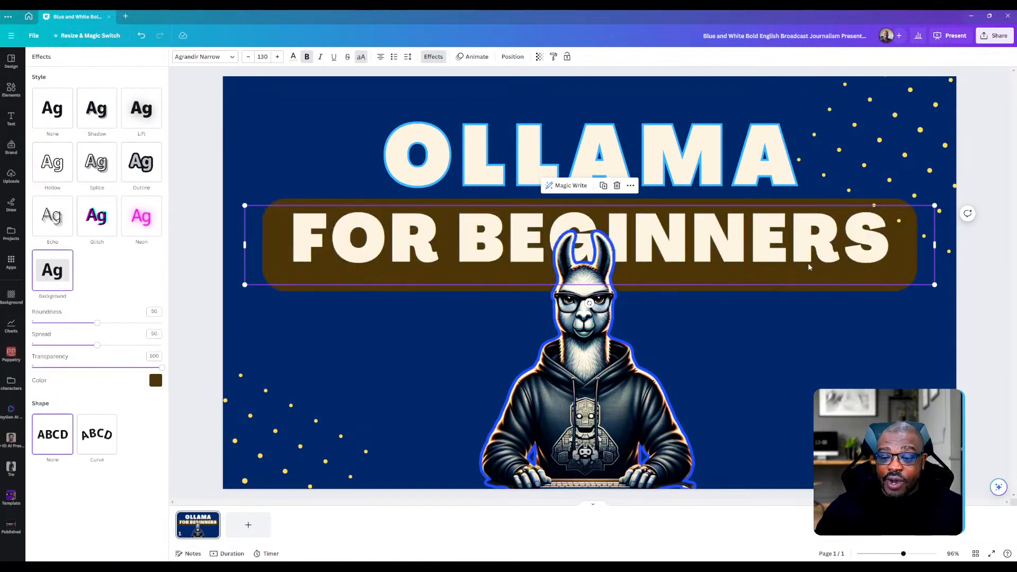
# - Reduce the spread of the background behind FOR BEGINNERS slightly and color that background yellow
pyautogui.moveTo(97, 323); pyautogui.dragTo(86, 345)
pyautogui.click(155, 381)
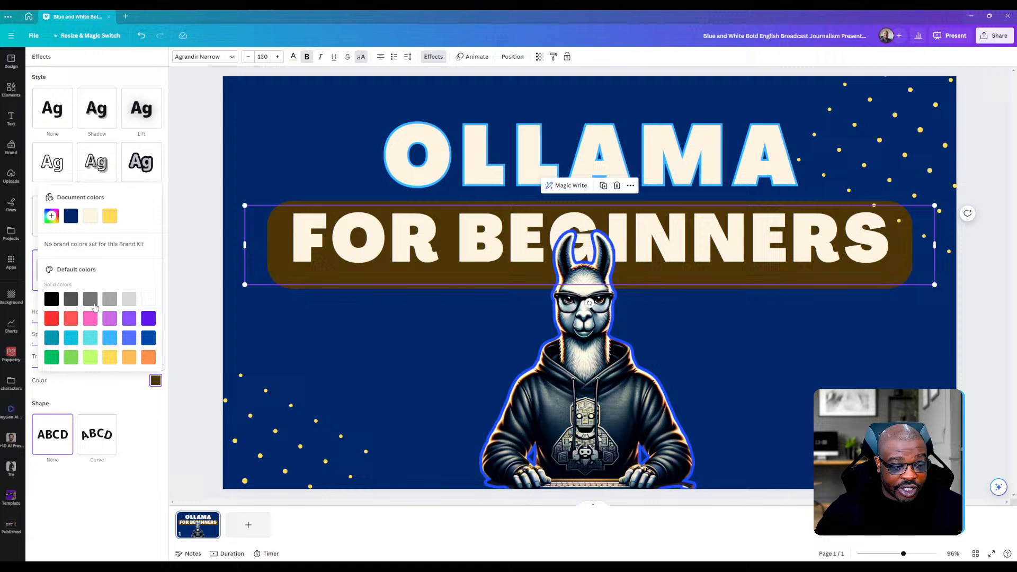
pyautogui.click(110, 358)
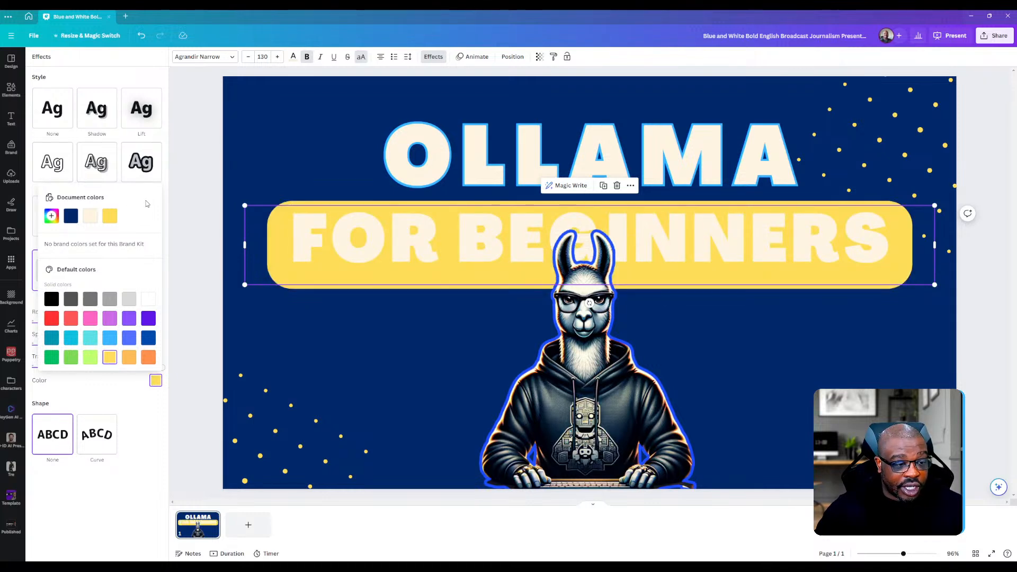
# - Change the FOR BEGINNERS text color to black
pyautogui.click(293, 56)
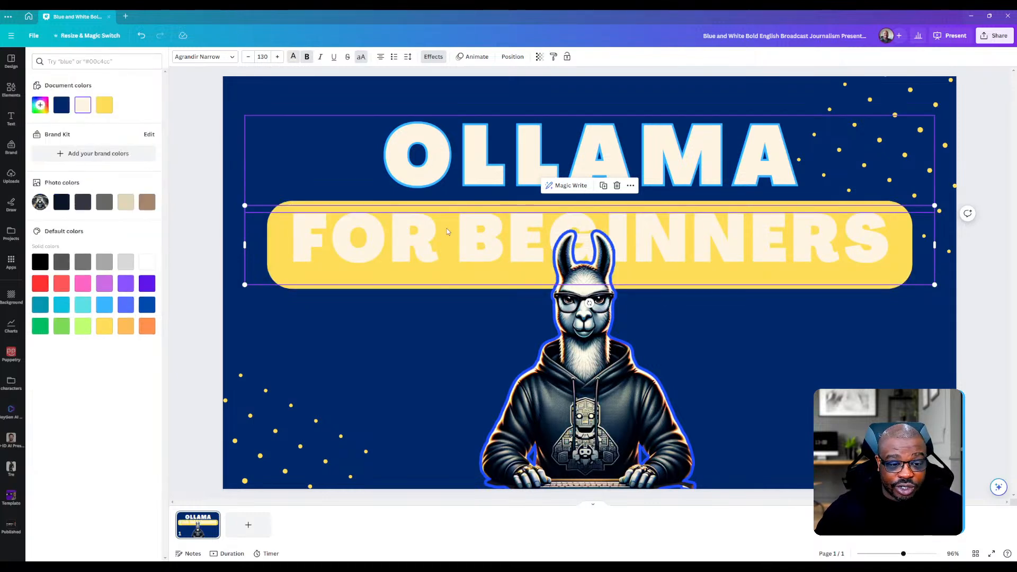
pyautogui.click(489, 249)
pyautogui.click(386, 235)
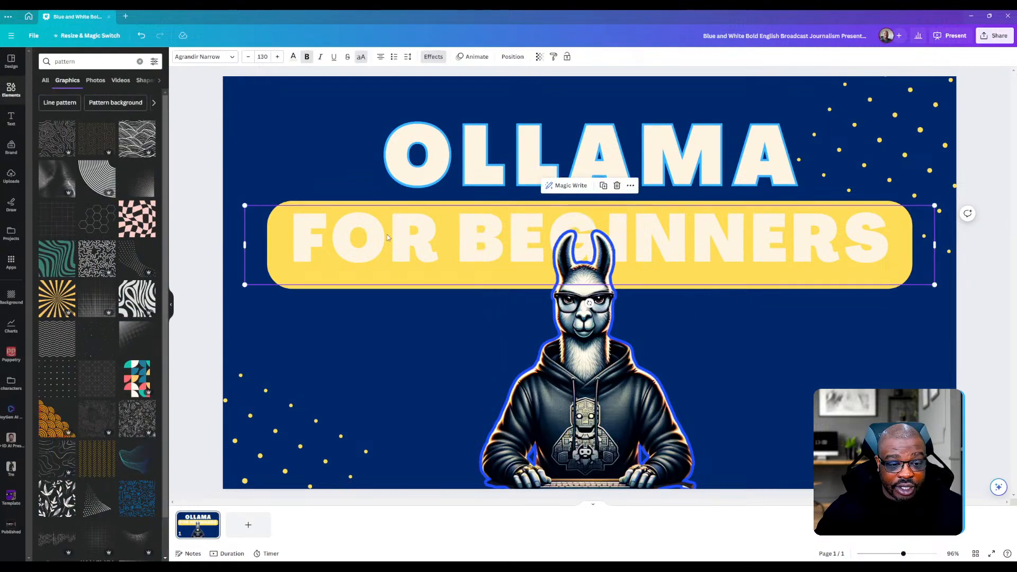
pyautogui.click(293, 57)
pyautogui.click(61, 105)
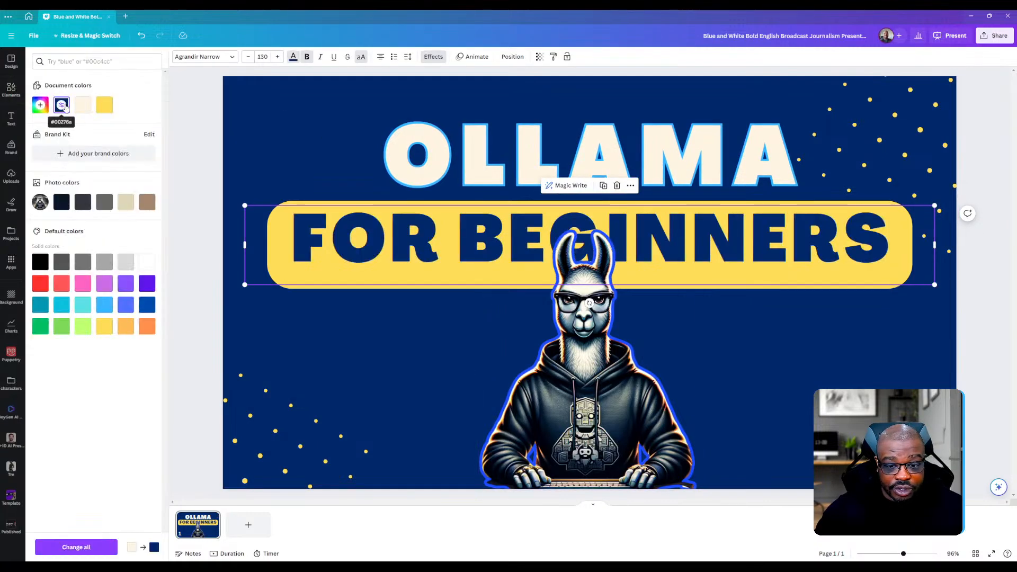
pyautogui.click(38, 263)
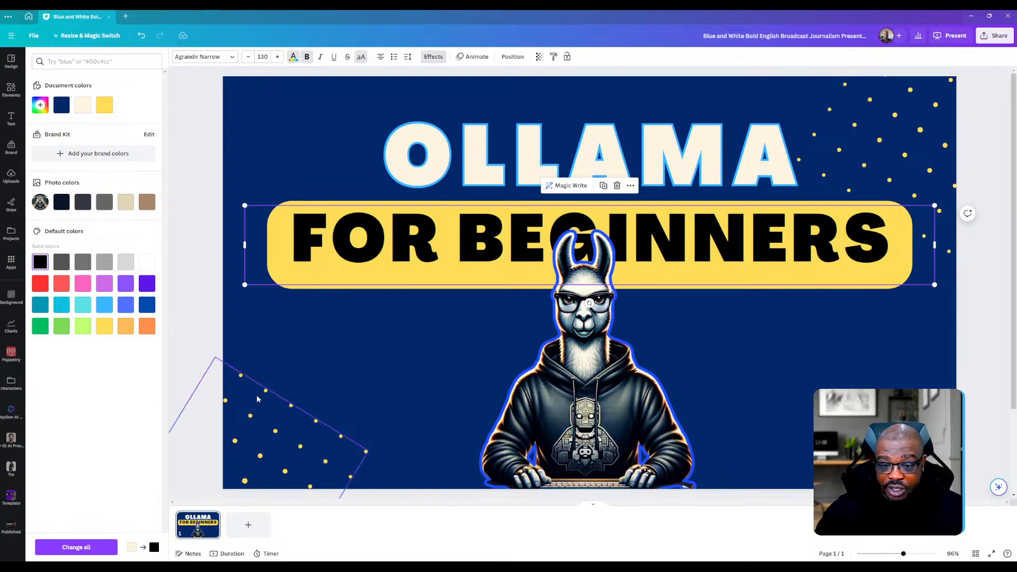
pyautogui.click(385, 344)
pyautogui.click(819, 229)
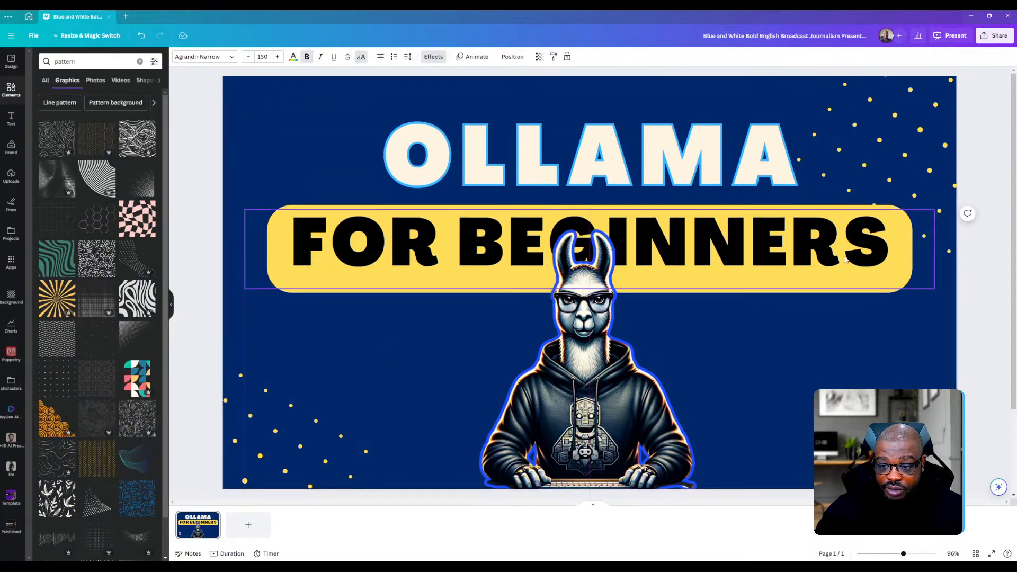
pyautogui.moveTo(820, 233); pyautogui.dragTo(847, 268)
pyautogui.hotkey('ctrl', 'z')
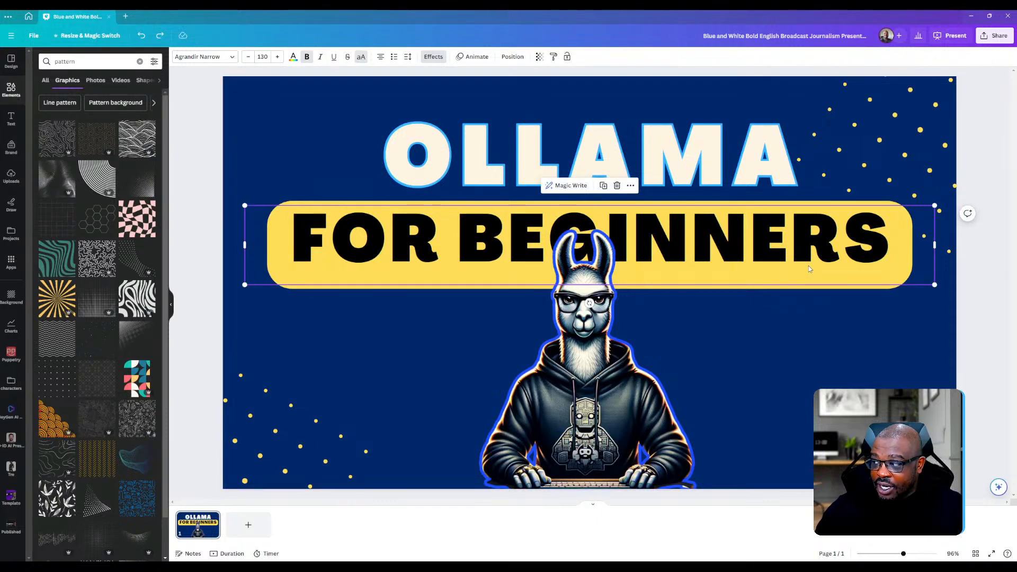
# - Shrink the llama image and move it to the lower right corner of the page
pyautogui.click(571, 313)
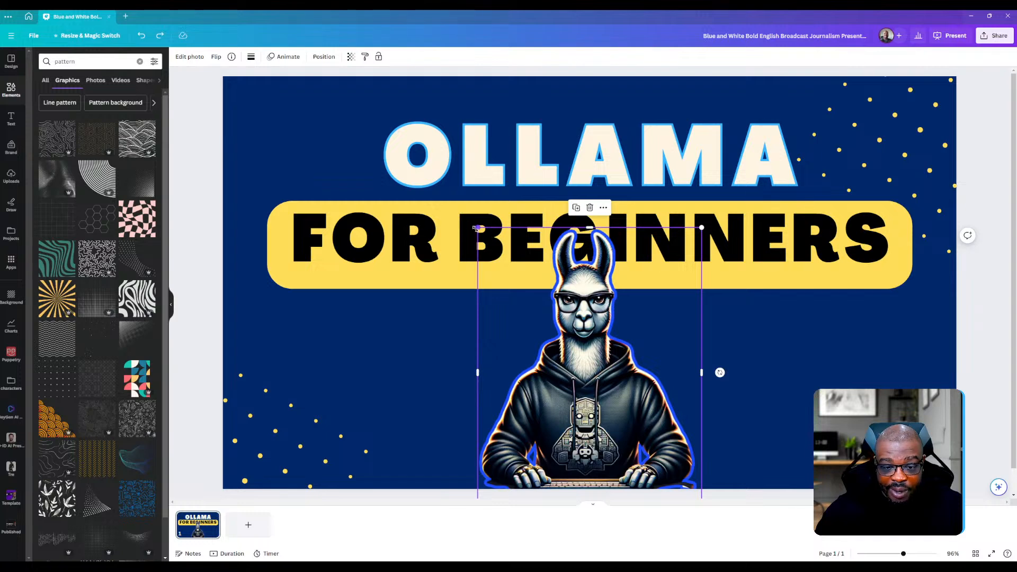
pyautogui.moveTo(475, 228); pyautogui.dragTo(520, 284)
pyautogui.moveTo(614, 396); pyautogui.dragTo(884, 390)
# - Scale down both title lines together and place them near the middle of the page, just left of the llama
pyautogui.click(561, 253)
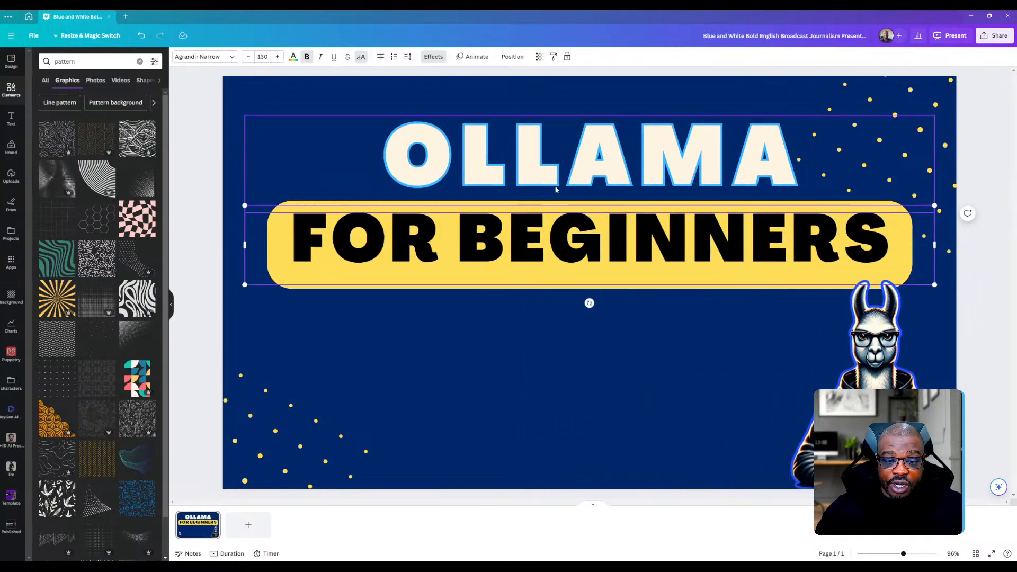
pyautogui.keyDown('shift'); pyautogui.click(589, 160); pyautogui.keyUp('shift')
pyautogui.moveTo(588, 160); pyautogui.dragTo(561, 219)
pyautogui.moveTo(216, 172); pyautogui.dragTo(415, 220)
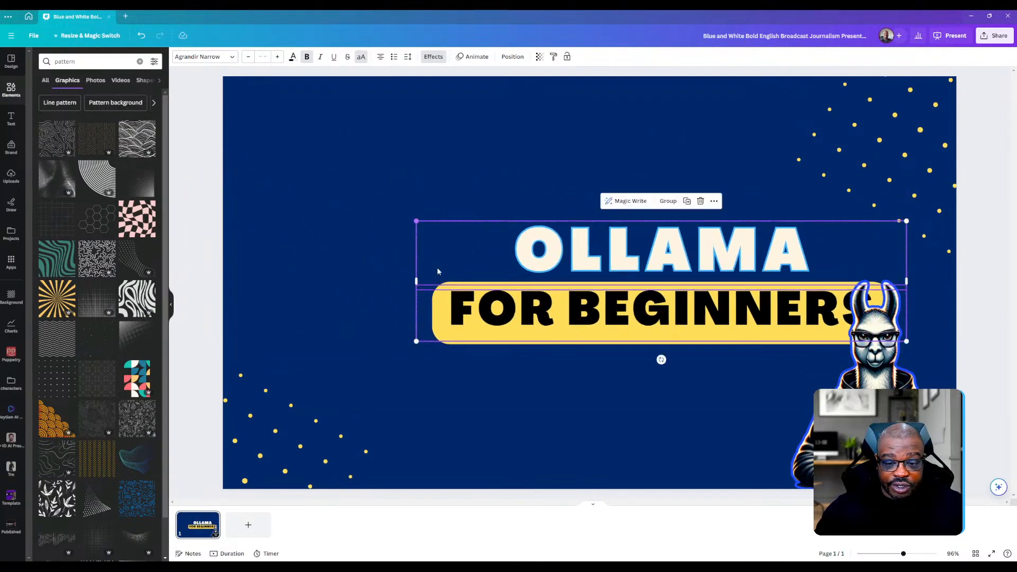
pyautogui.moveTo(654, 255); pyautogui.dragTo(541, 236)
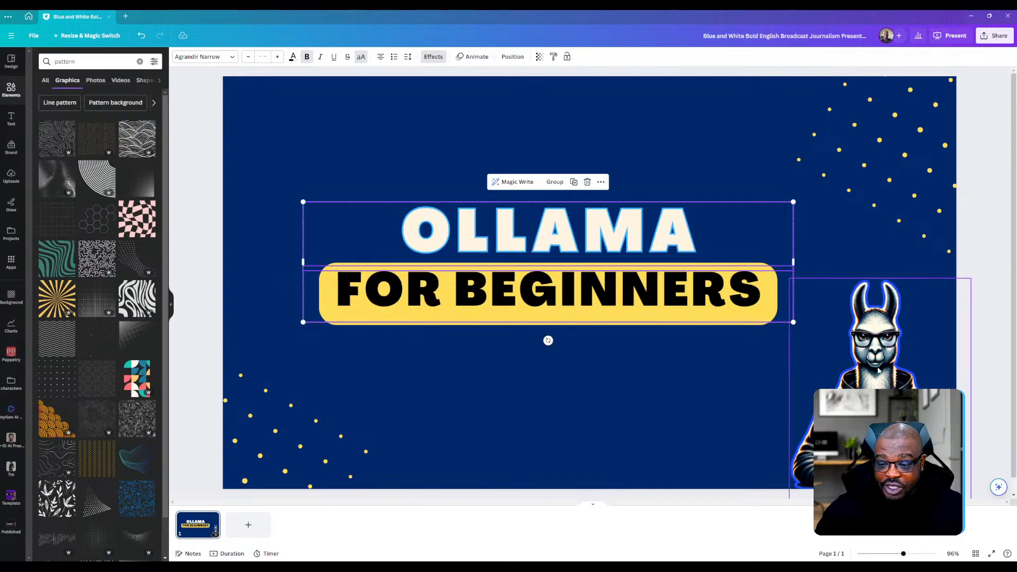
# - Enlarge the llama on the right side of the page and position it so its shoulder slightly overlaps the yellow text background
pyautogui.click(792, 291)
pyautogui.moveTo(789, 281); pyautogui.dragTo(661, 163)
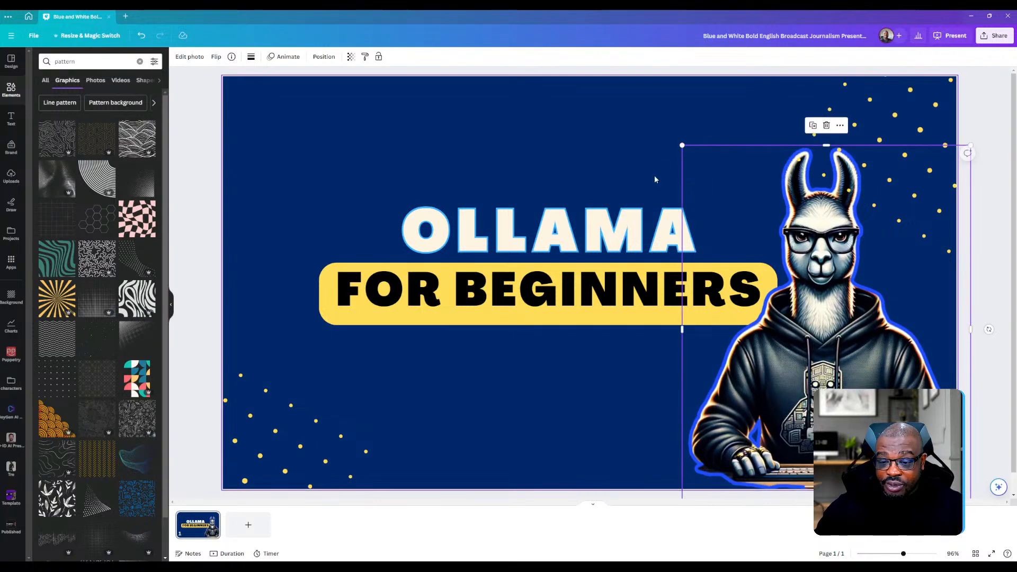
pyautogui.click(537, 170)
pyautogui.moveTo(908, 296); pyautogui.dragTo(898, 298)
pyautogui.click(586, 411)
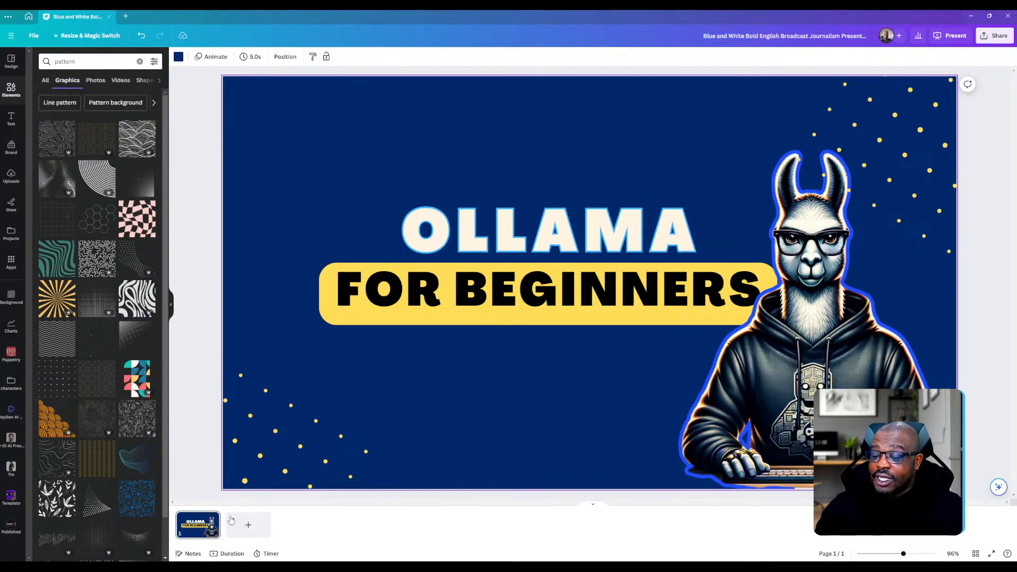
pyautogui.moveTo(672, 374); pyautogui.dragTo(682, 390)
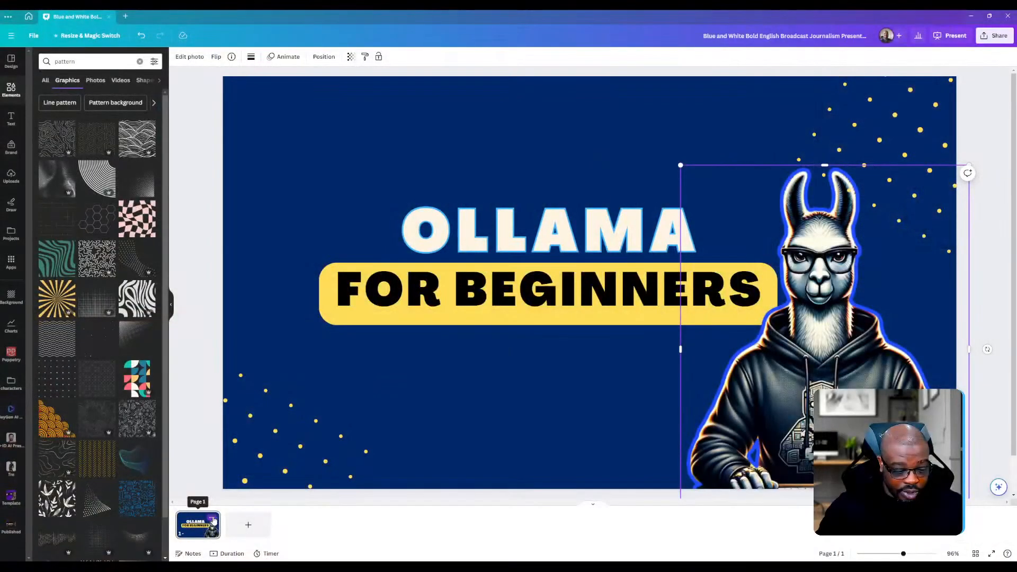
# - Duplicate page 1
pyautogui.click(213, 520)
pyautogui.click(254, 392)
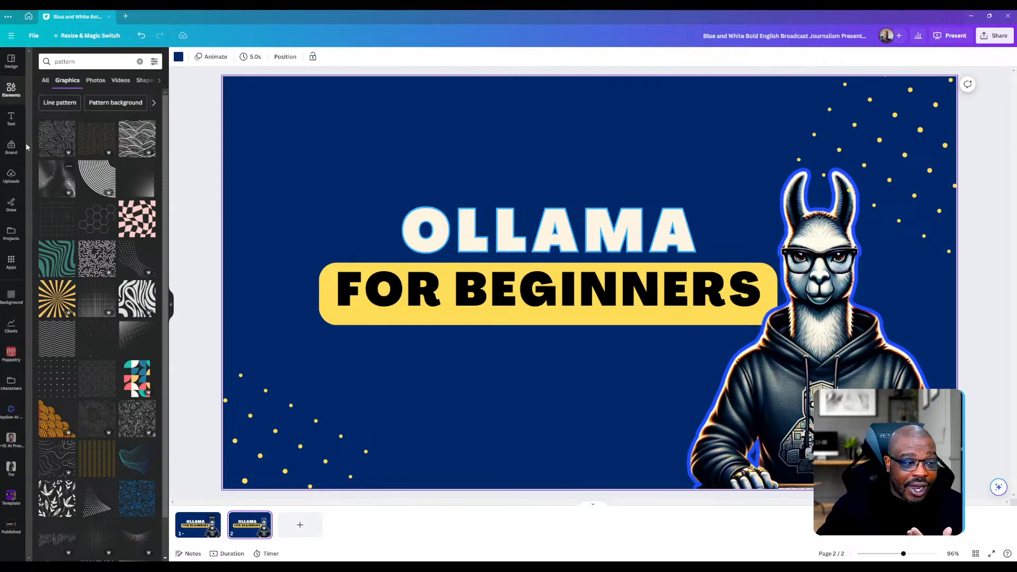
# - Try the HK Grotesk and Cardo style combinations on the duplicated page
pyautogui.click(11, 61)
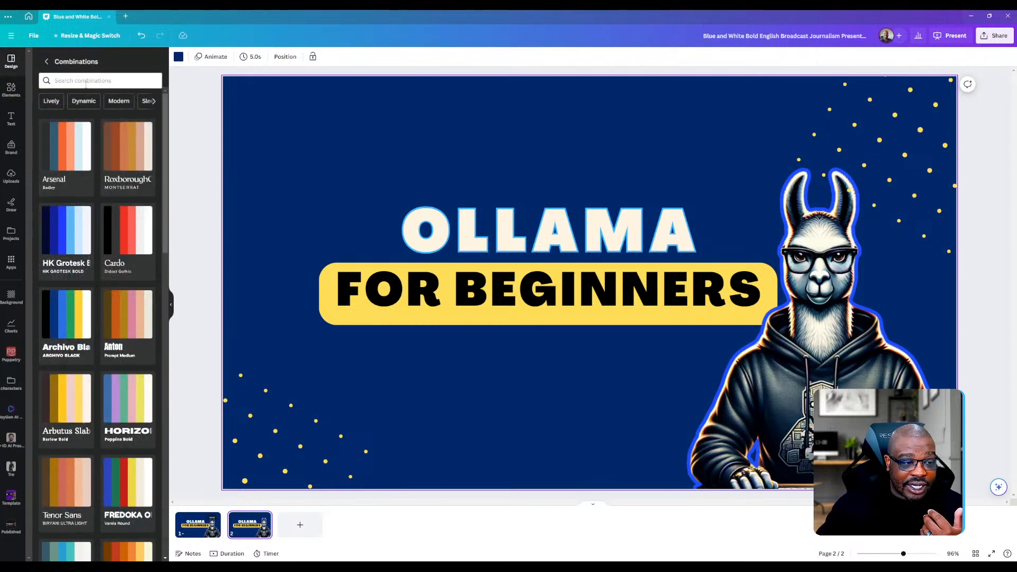
pyautogui.click(76, 239)
pyautogui.click(129, 249)
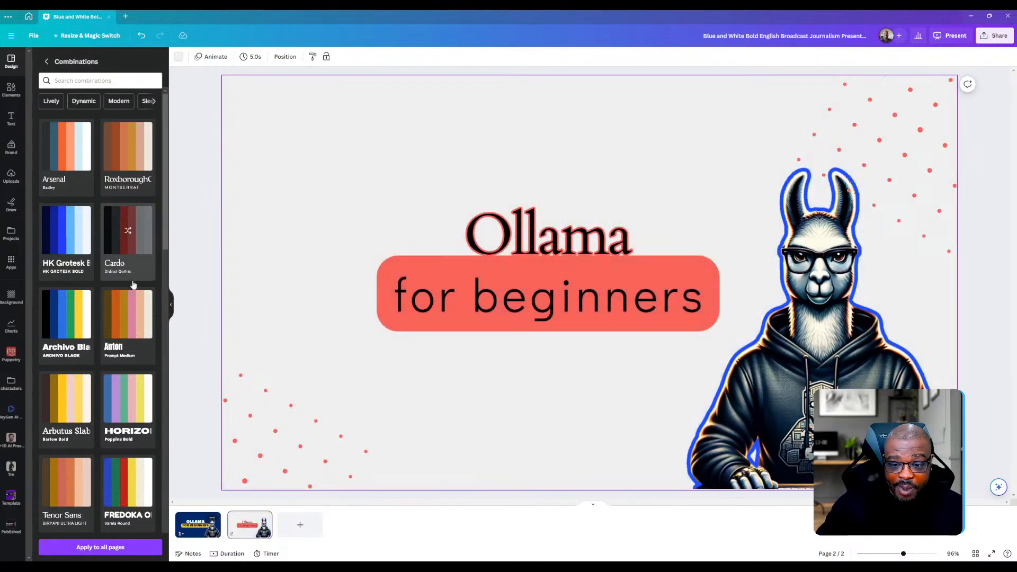
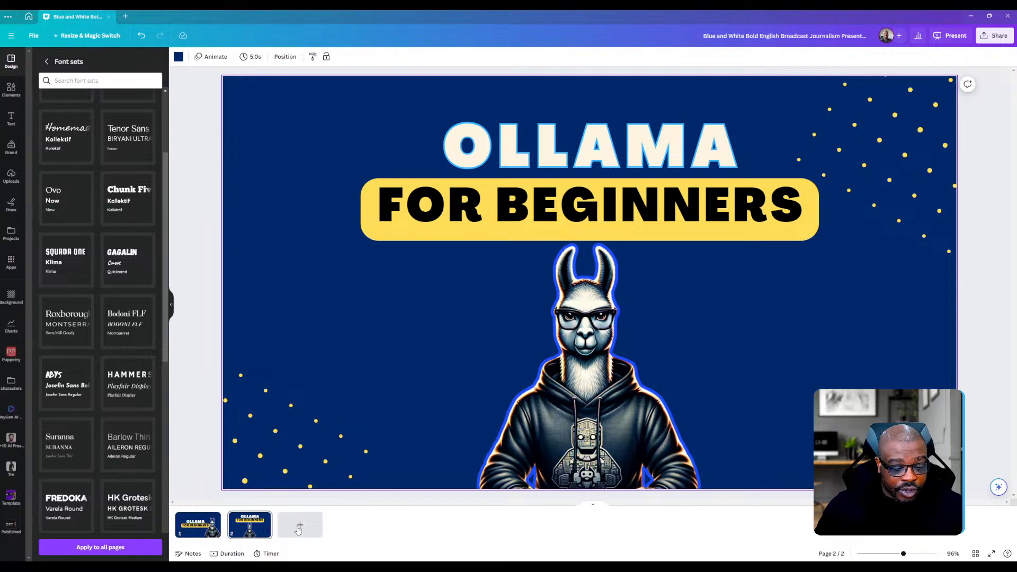
# - Add a new blank page after page 2
pyautogui.click(263, 518)
pyautogui.click(296, 526)
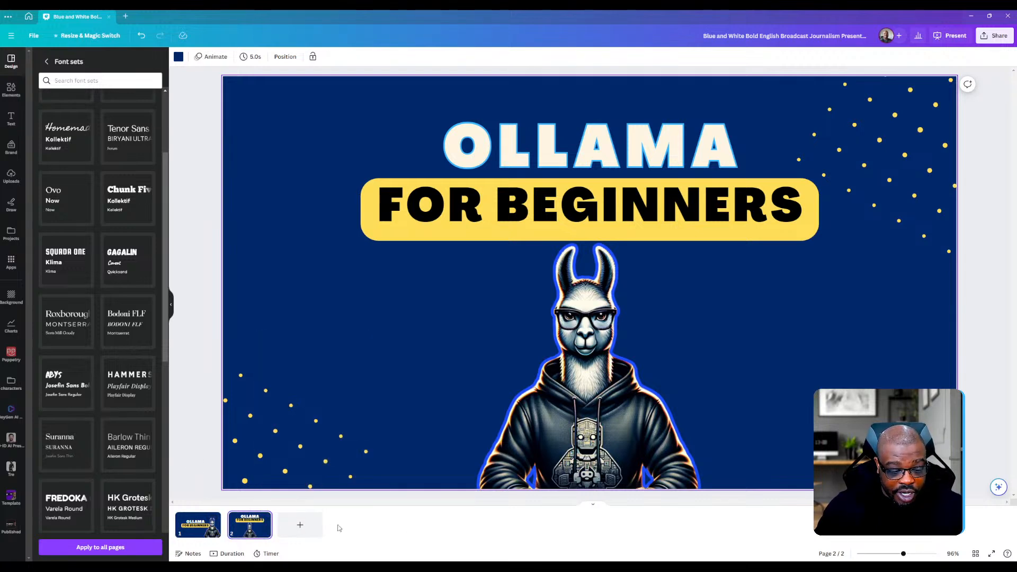
pyautogui.click(299, 524)
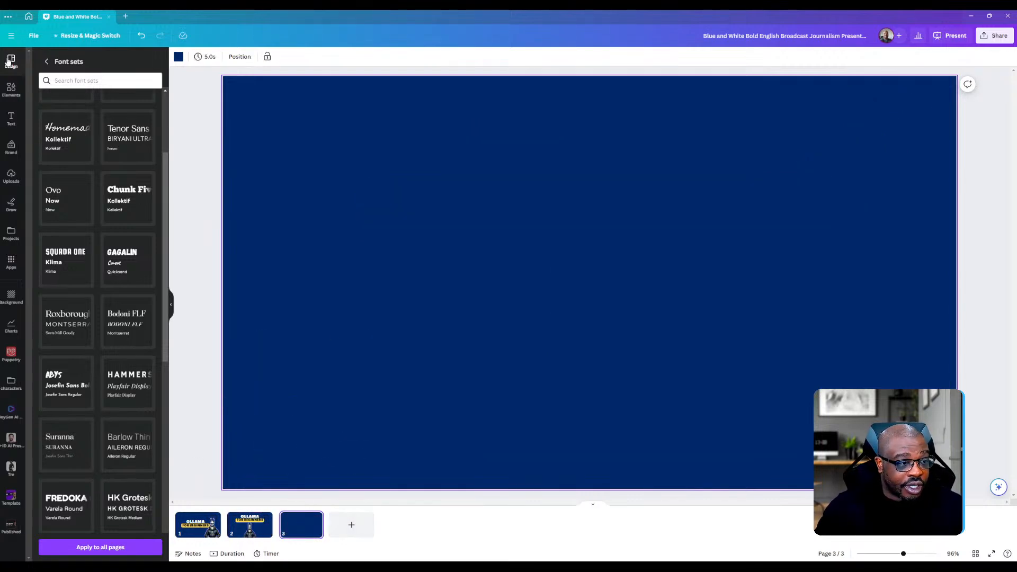
# - Browse the available design templates and search them for "news"
pyautogui.click(10, 95)
pyautogui.click(11, 63)
pyautogui.click(47, 62)
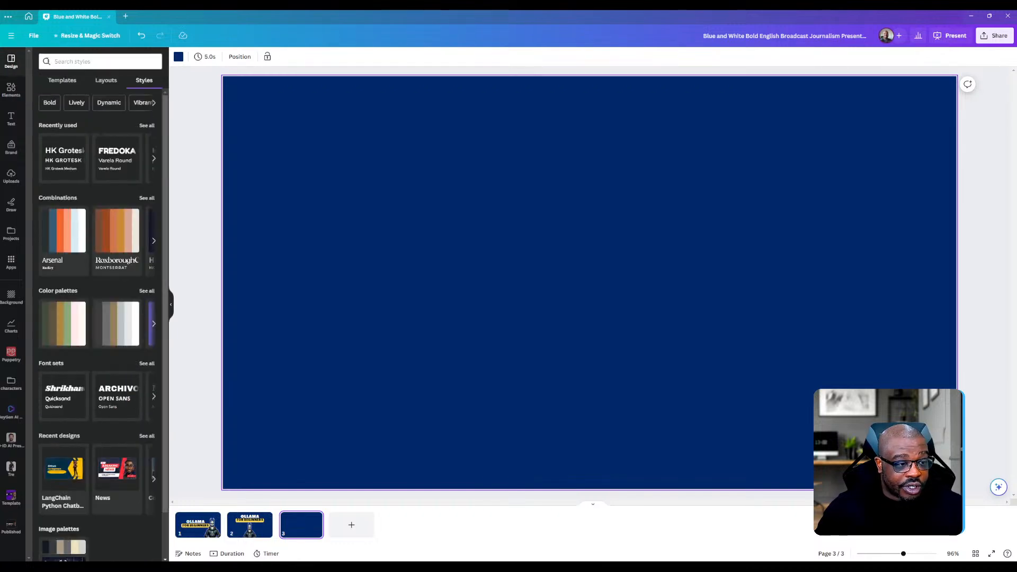
pyautogui.click(60, 81)
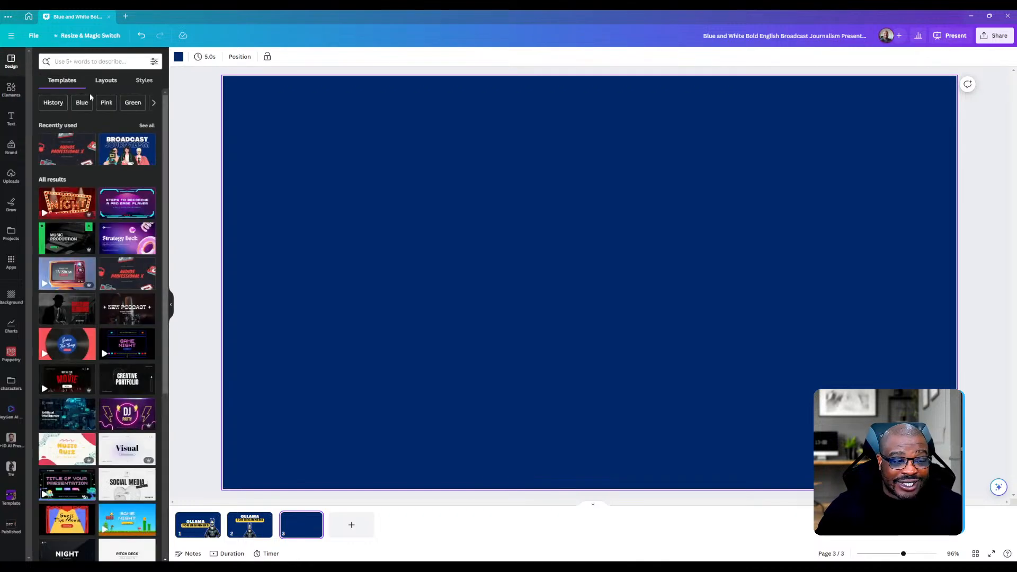
pyautogui.scroll(-3, 127, 371)
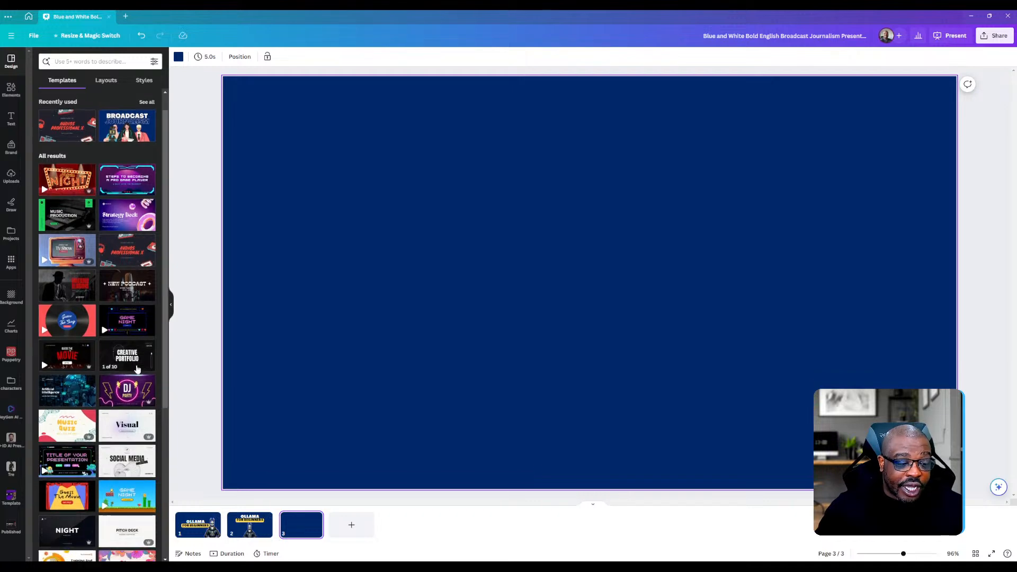
pyautogui.scroll(-3, 127, 395)
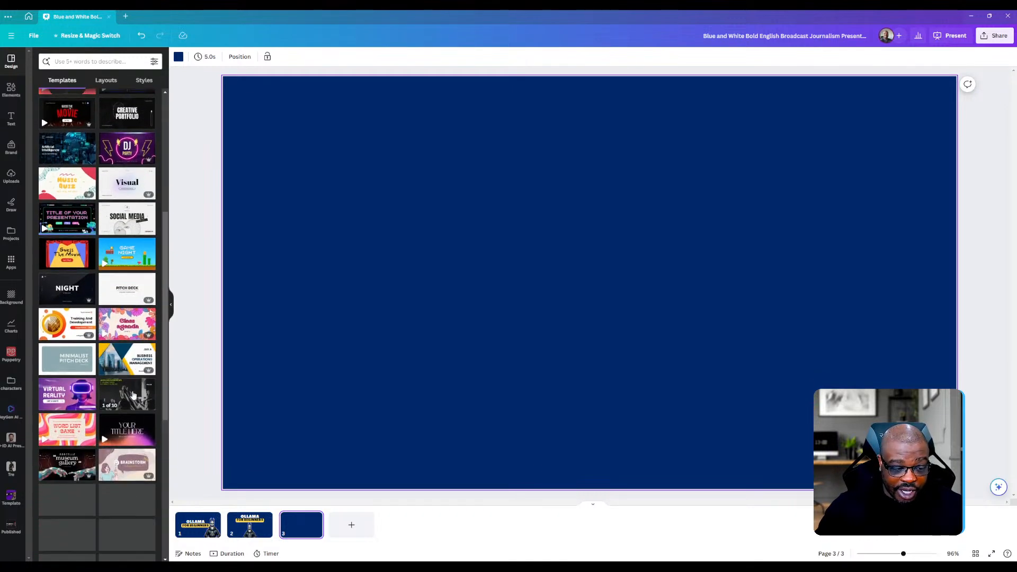
pyautogui.scroll(-3, 80, 138)
pyautogui.click(95, 61)
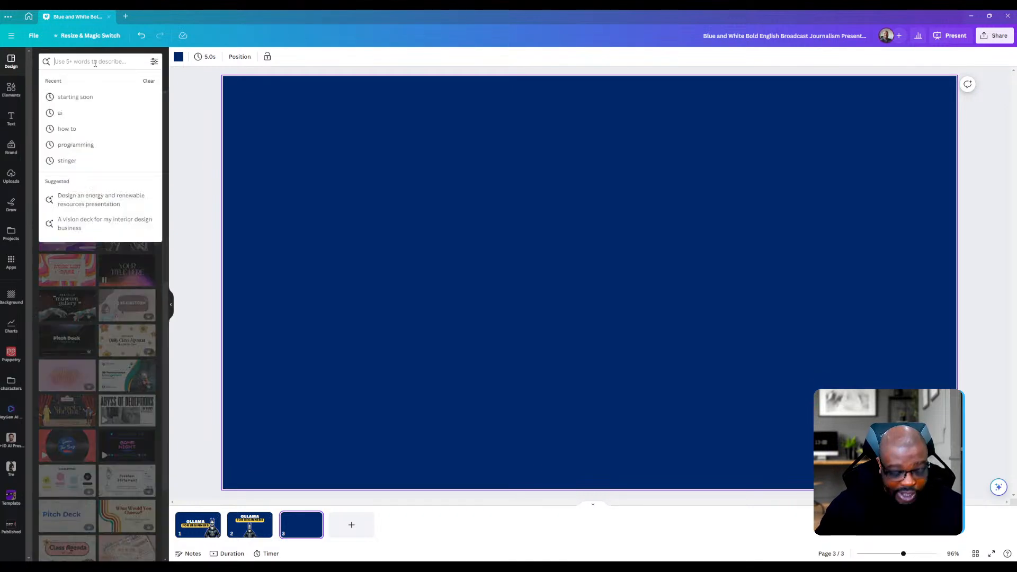
pyautogui.write('news')
pyautogui.press('Return')
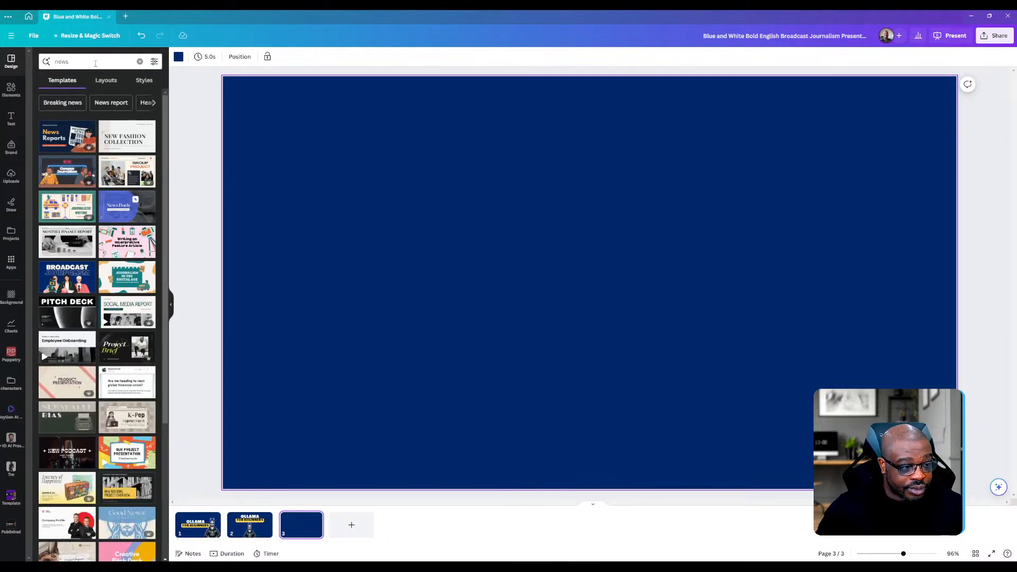
# - Search the templates for "gaming" and apply the cover page of the Black Bright Red Ethereal Vibrant Tech Brand Guidelines Presentation to page 3
pyautogui.click(71, 62)
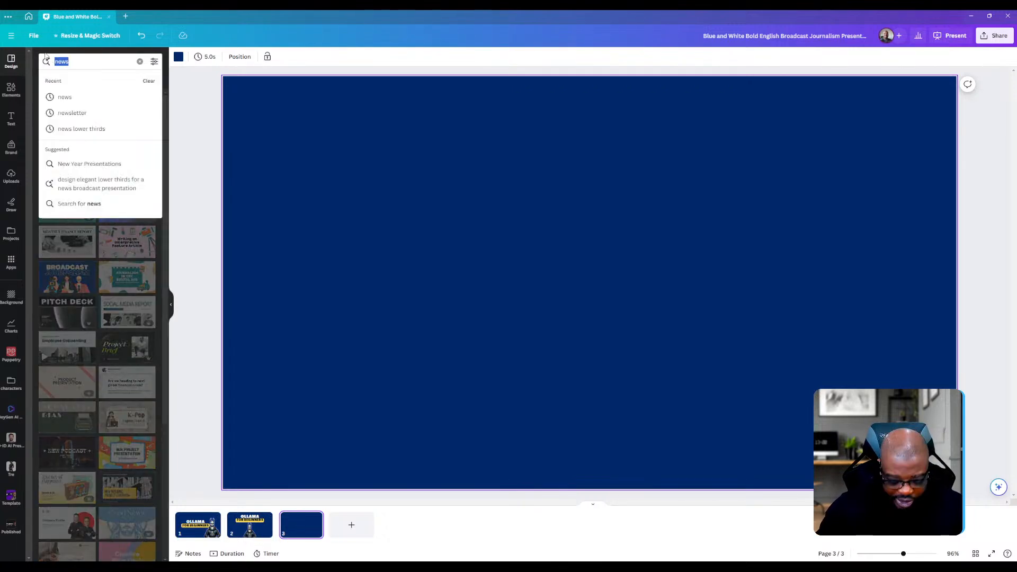
pyautogui.write('gaming')
pyautogui.press('Return')
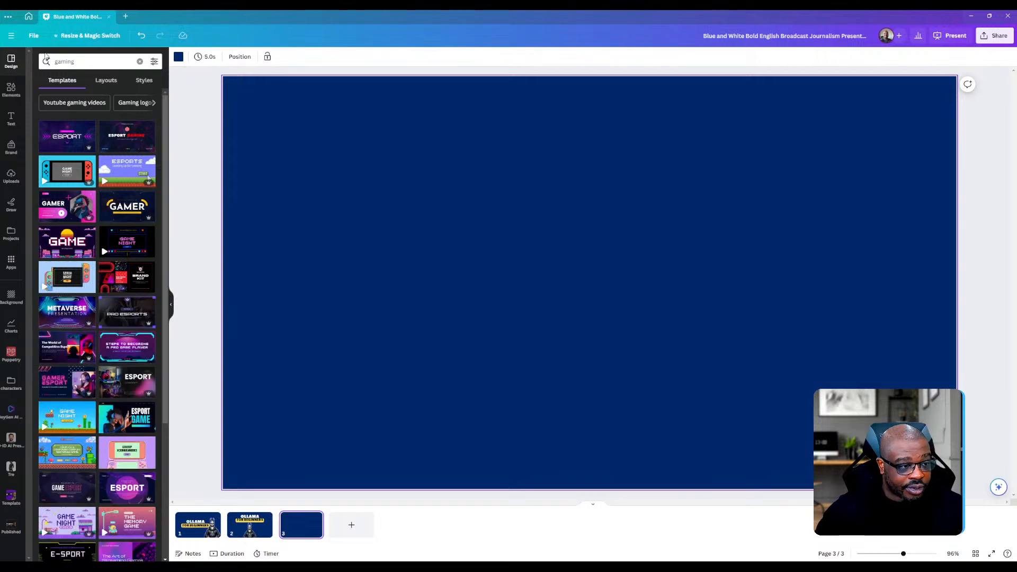
pyautogui.click(128, 280)
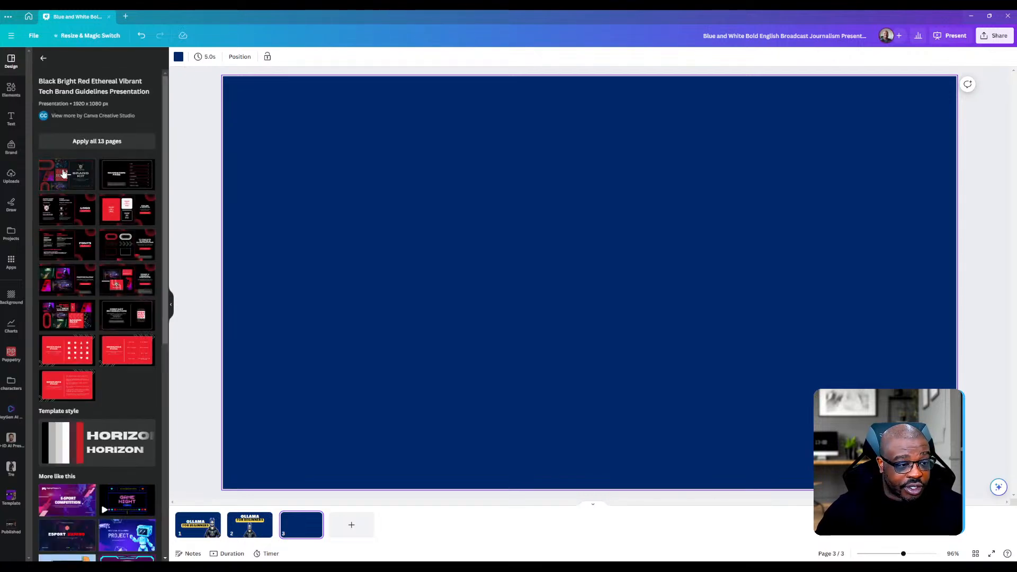
pyautogui.click(68, 180)
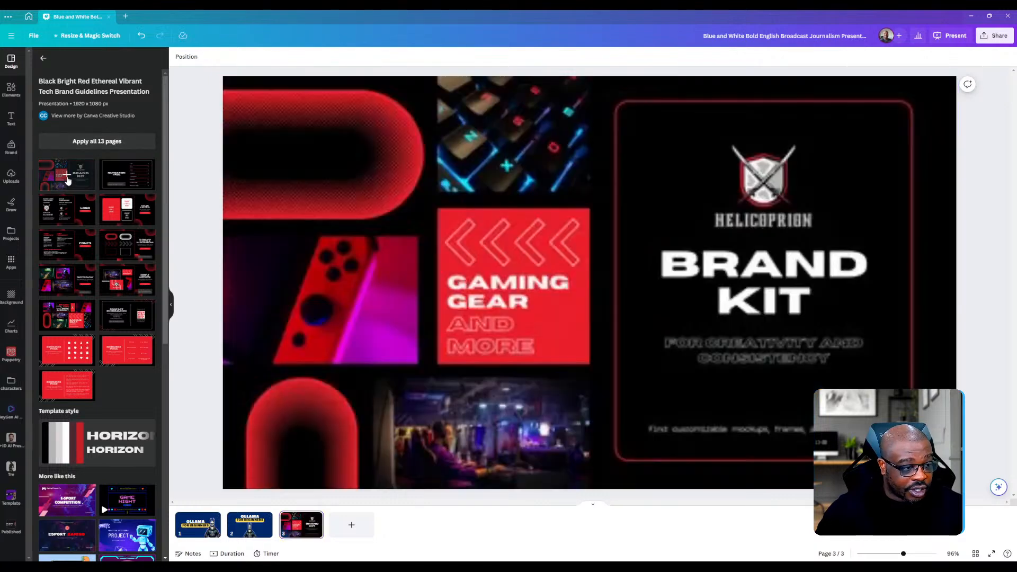
# - Open the Black Neon Green Neon Pink Trendy Illustrative Creative Presentation template and try its photo caption page on page 3
pyautogui.click(618, 305)
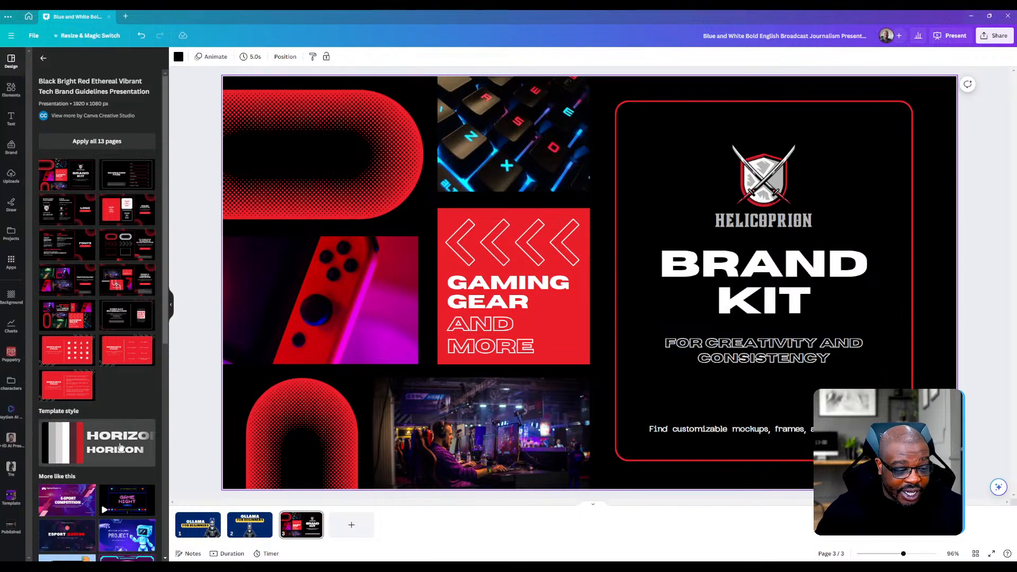
pyautogui.scroll(-5, 126, 317)
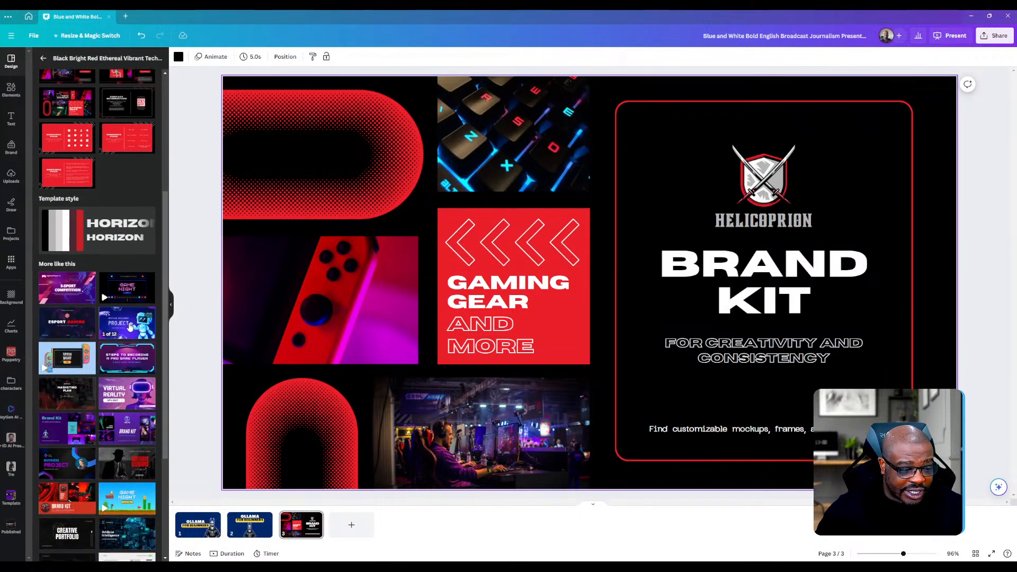
pyautogui.scroll(-4, 129, 326)
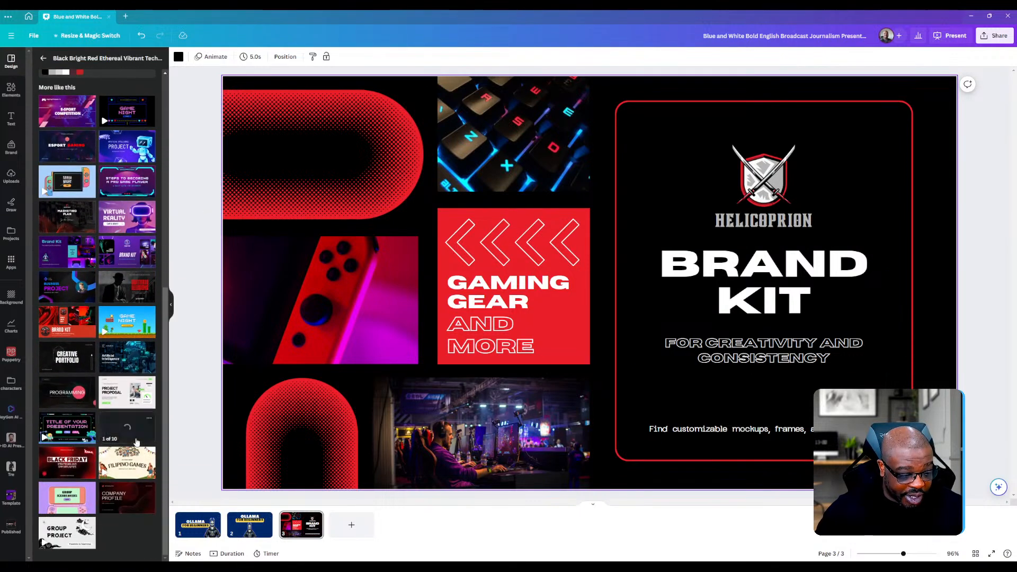
pyautogui.click(85, 440)
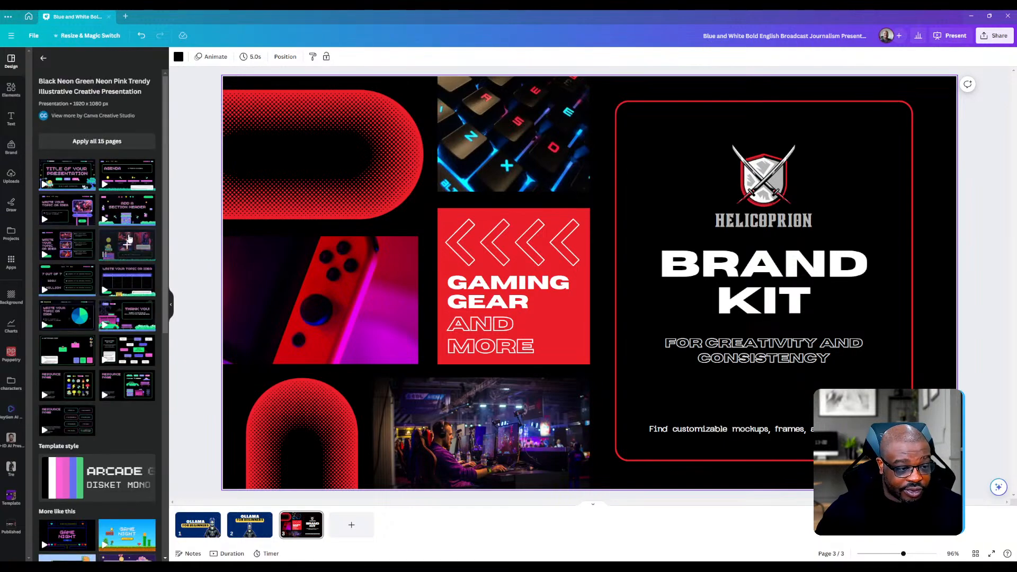
pyautogui.click(139, 246)
pyautogui.click(488, 320)
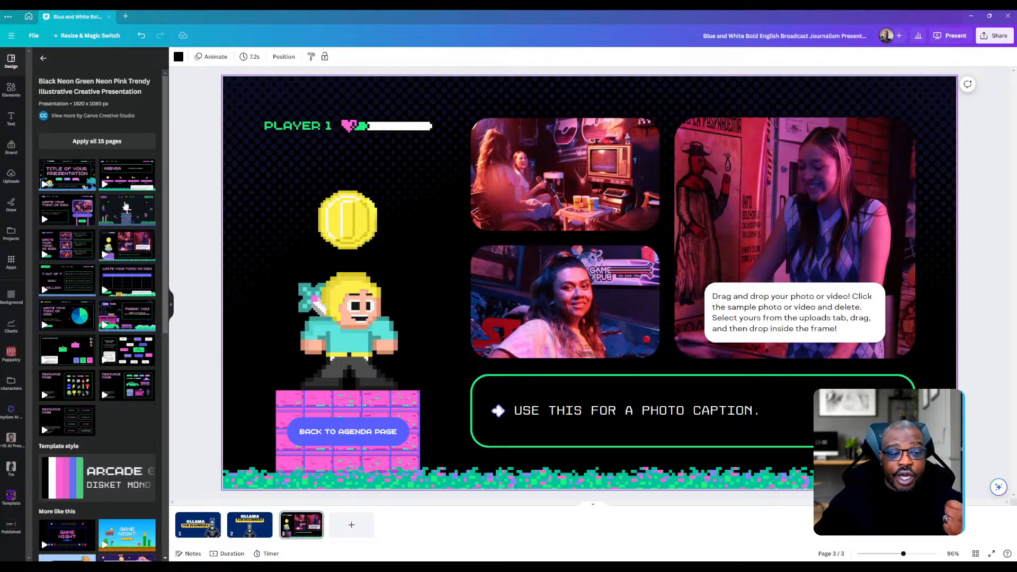
# - Try the template's table, brainstorm, resource and pie chart pages on page 3
pyautogui.click(126, 289)
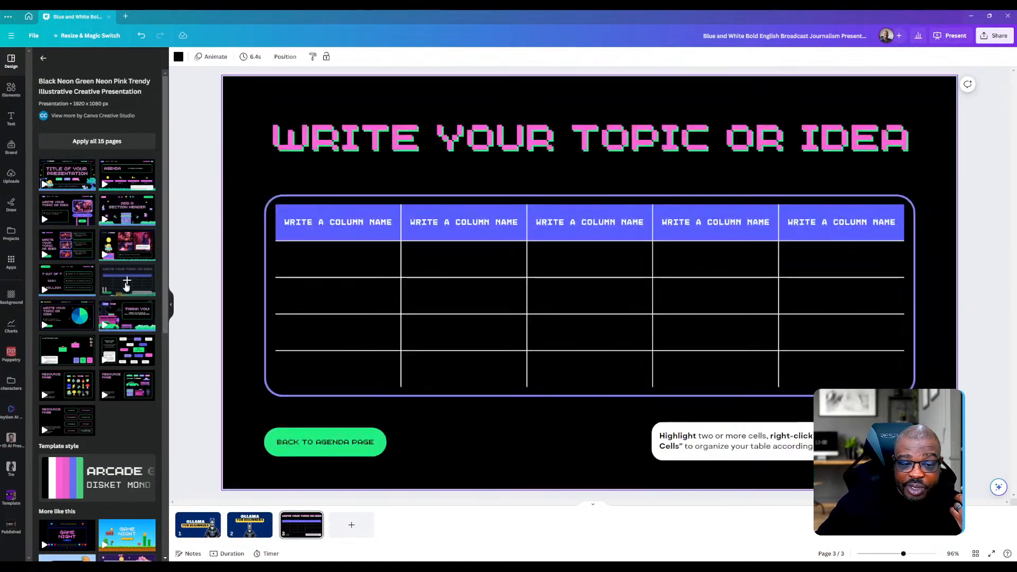
pyautogui.click(124, 356)
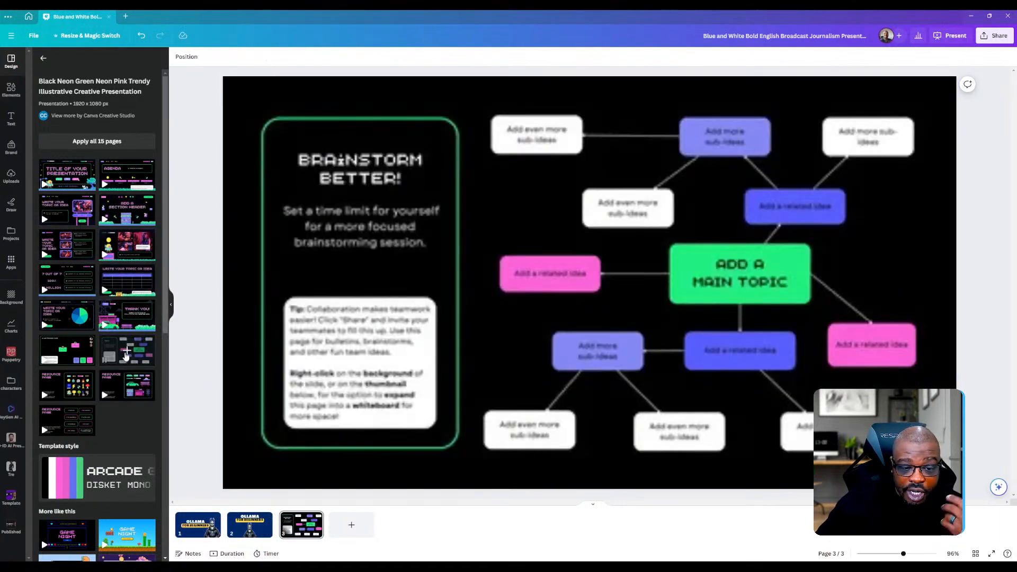
pyautogui.click(133, 385)
pyautogui.click(473, 313)
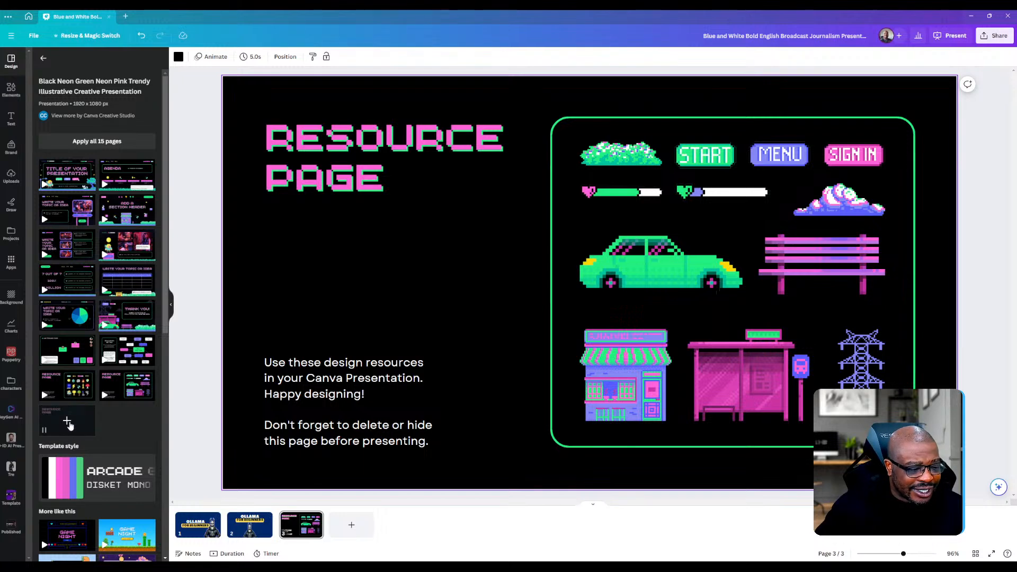
pyautogui.click(67, 422)
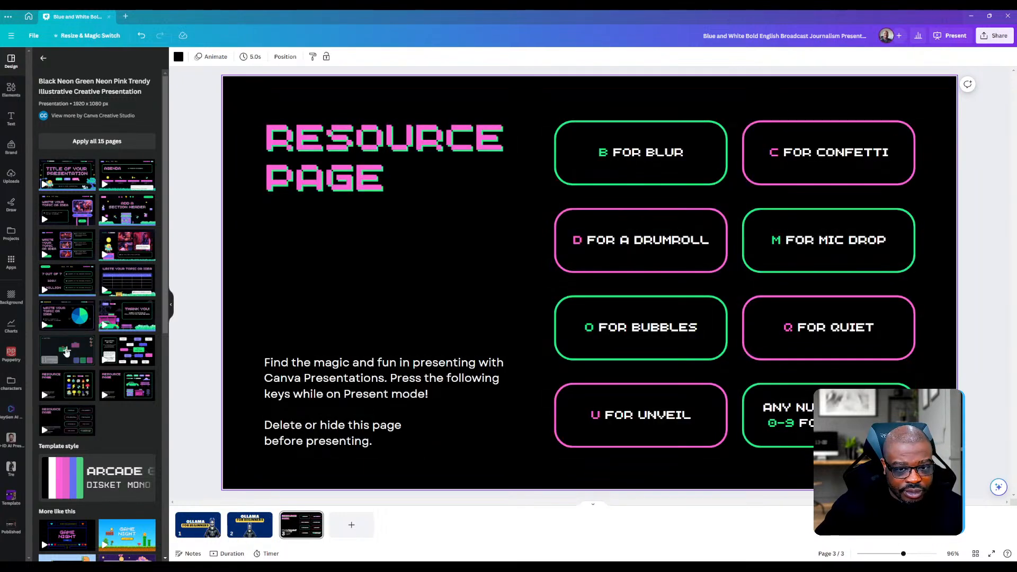
pyautogui.click(67, 352)
pyautogui.click(69, 320)
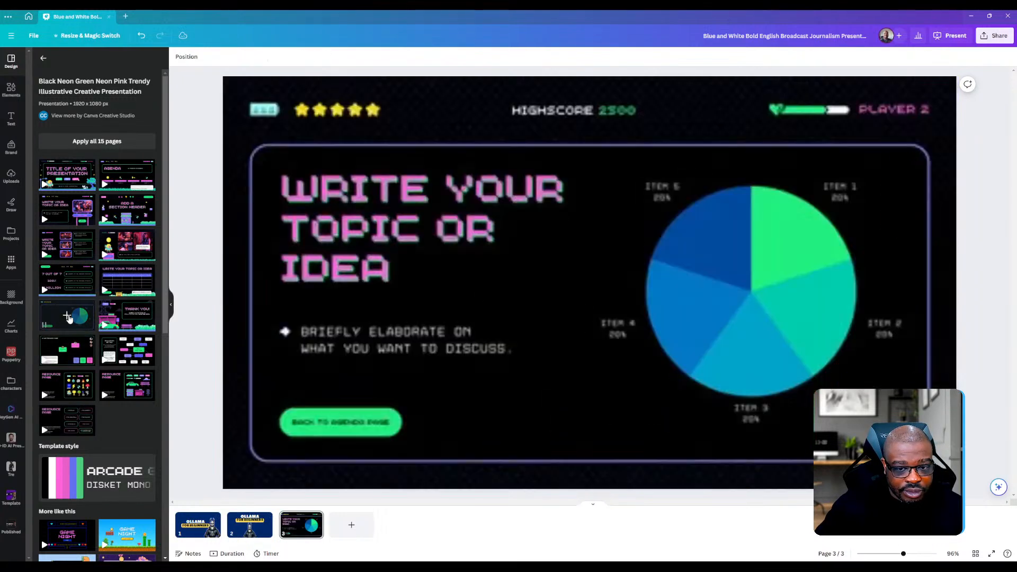
# - From the "gaming" templates, open the Blue and Pink Neon Gamers Esport Presentation and apply its cover, followed by its founder page, to page 3
pyautogui.click(42, 58)
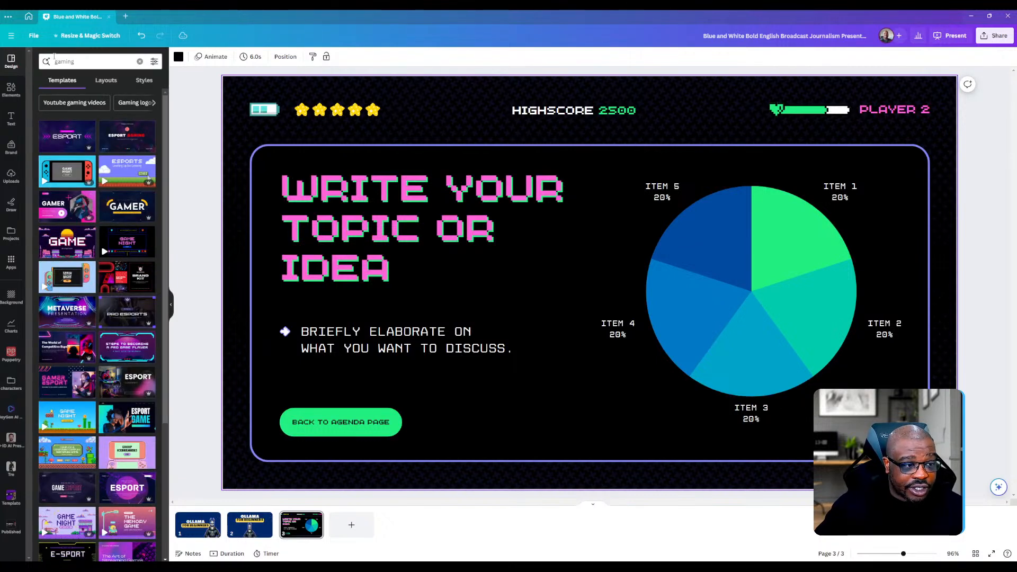
pyautogui.click(43, 61)
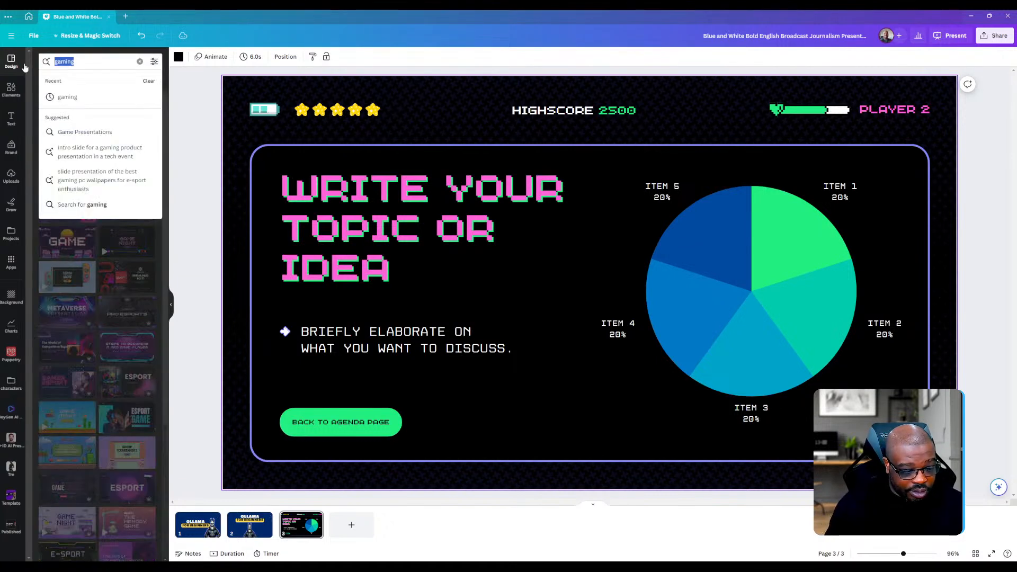
pyautogui.press('Return')
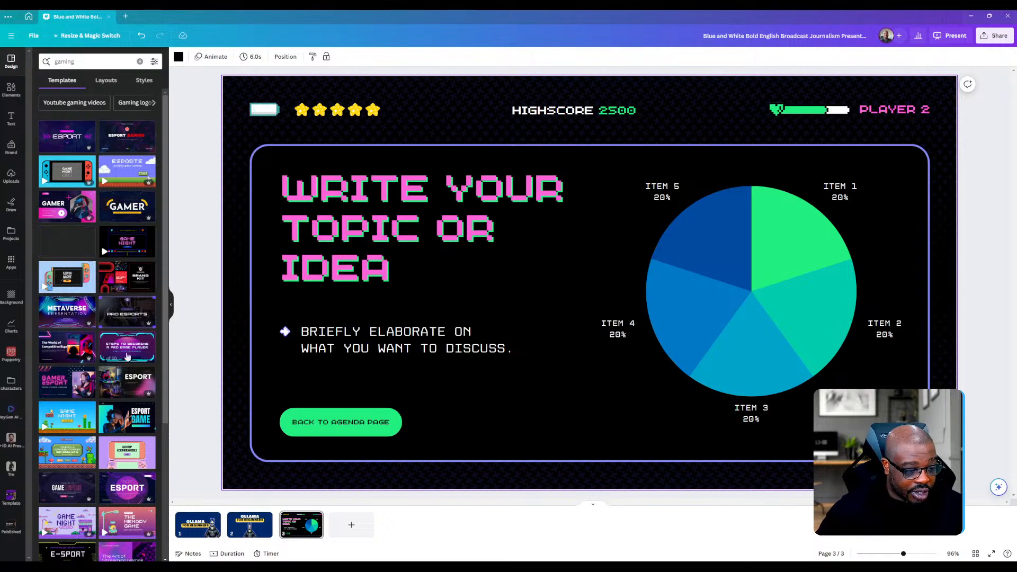
pyautogui.scroll(-2, 84, 328)
pyautogui.click(53, 275)
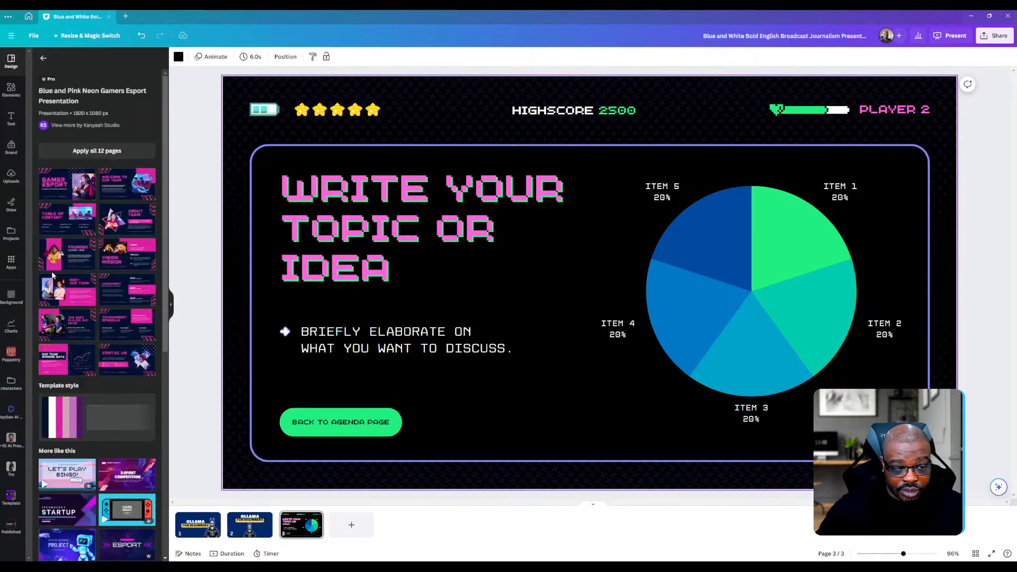
pyautogui.click(73, 189)
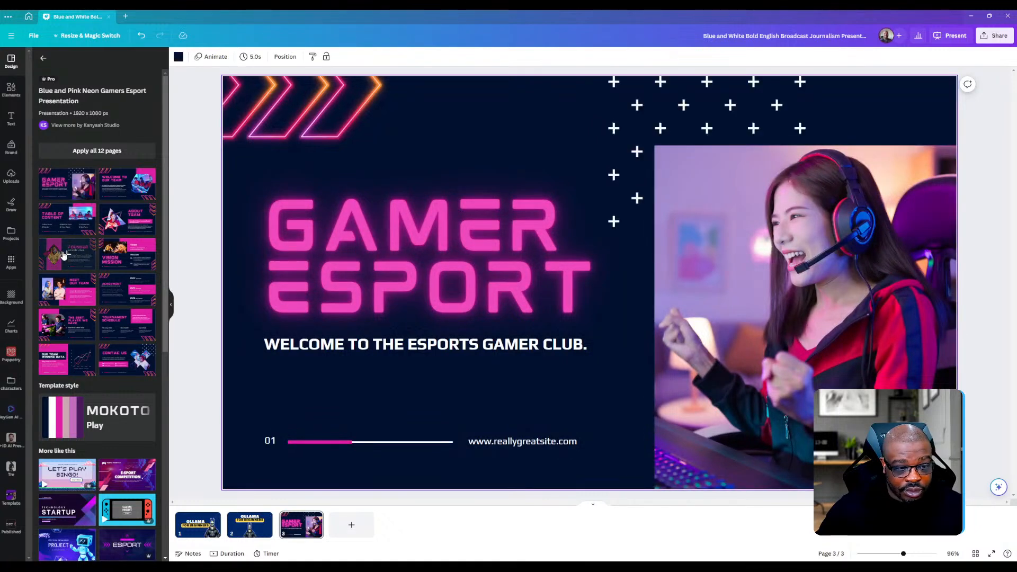
pyautogui.click(63, 256)
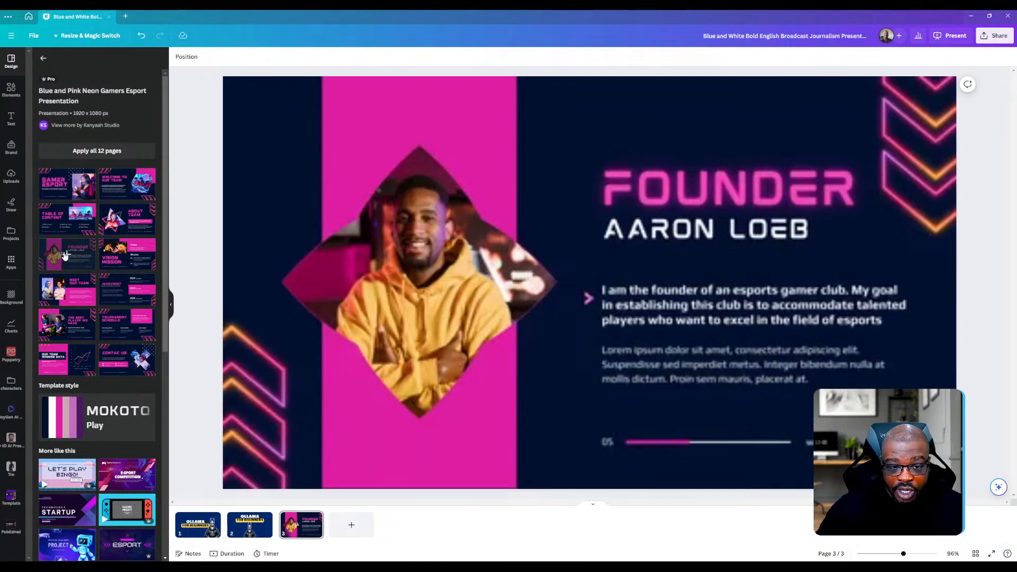
# - Remove the sample photo from the diamond-shaped frame on page 3 and open the characters folder
pyautogui.click(474, 265)
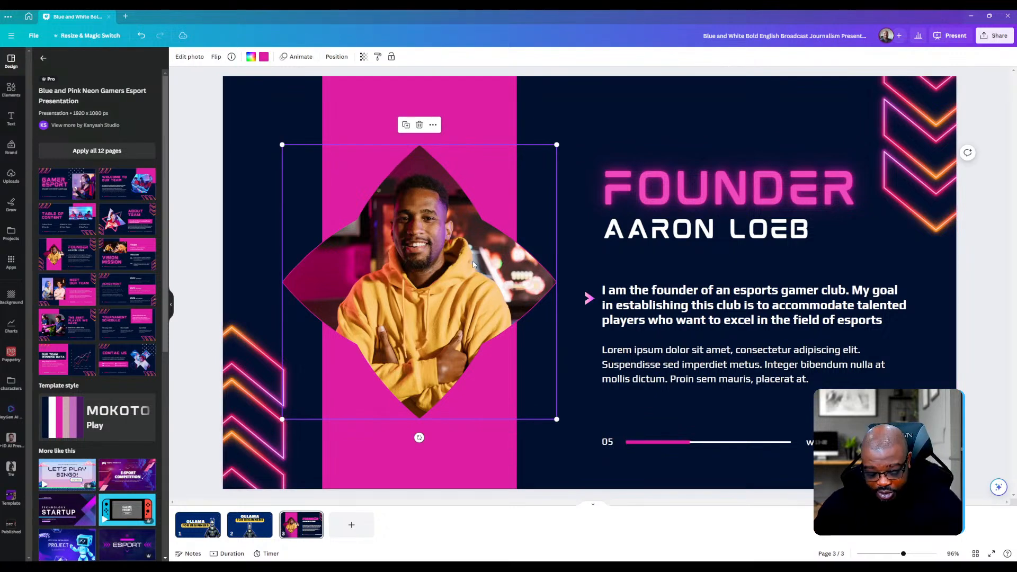
pyautogui.press('Delete')
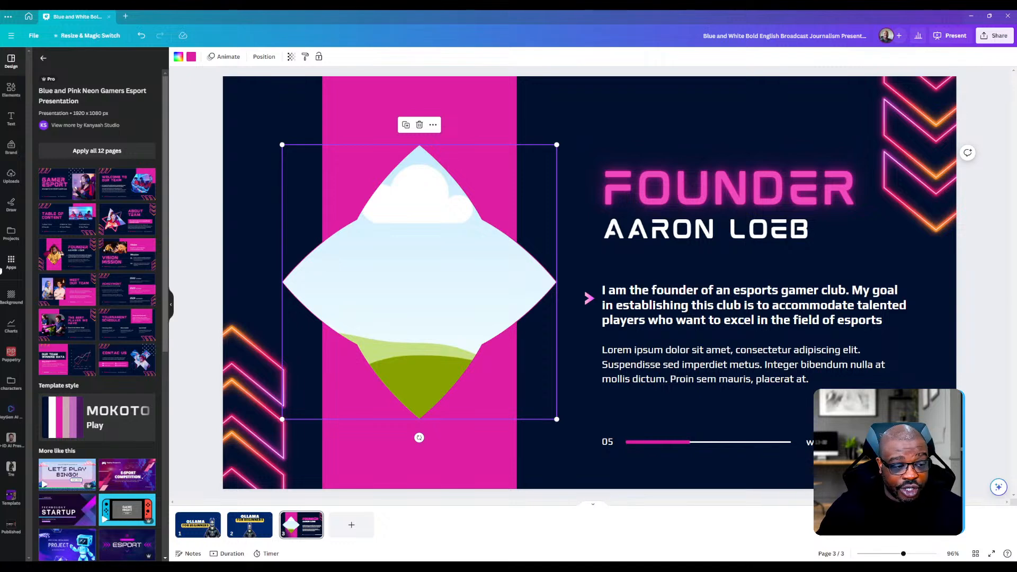
pyautogui.click(12, 383)
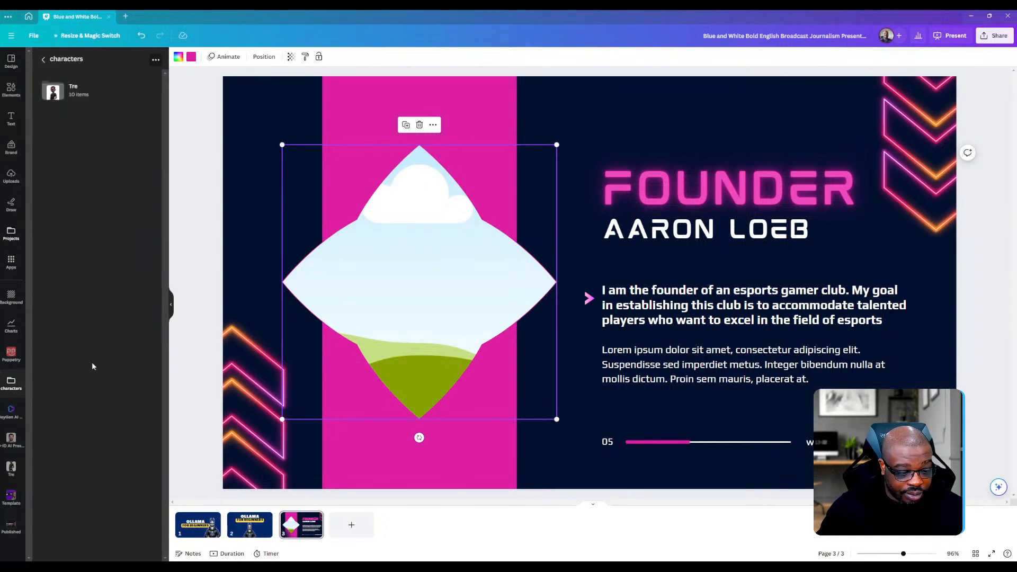
# - Copy the llama image from page 2 and paste it onto page 3
pyautogui.click(250, 525)
pyautogui.click(613, 355)
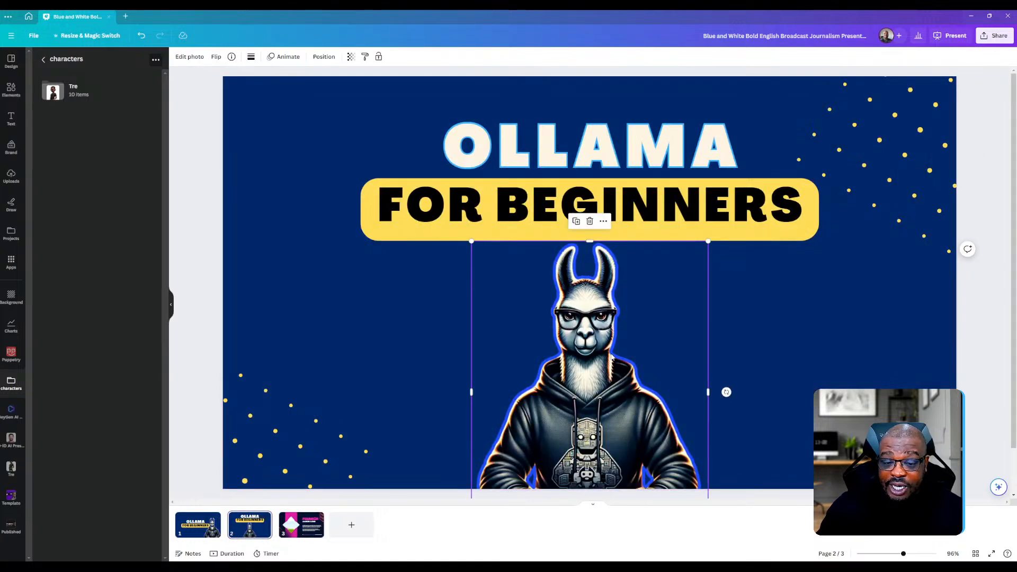
pyautogui.rightClick(593, 371)
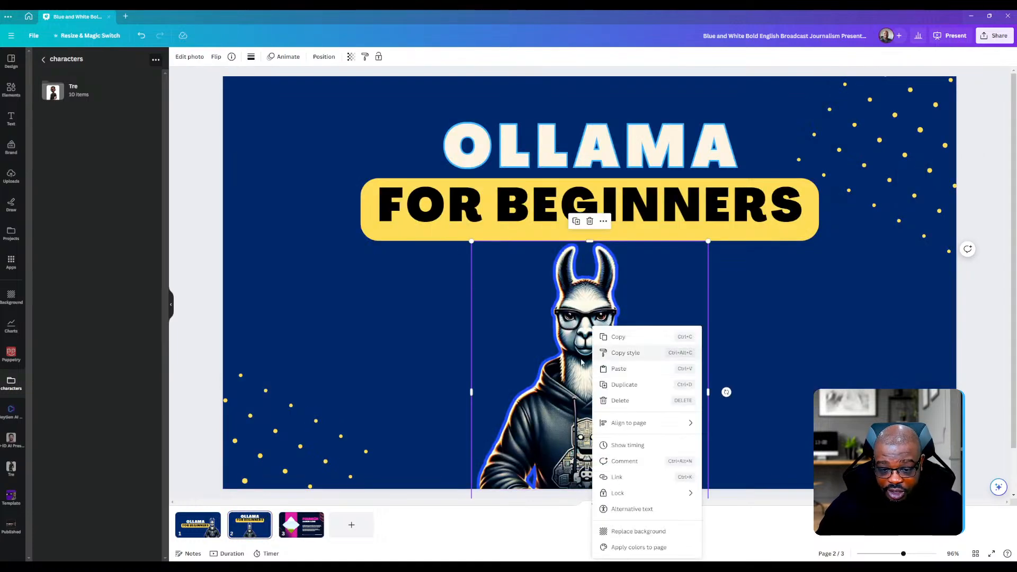
pyautogui.click(615, 338)
pyautogui.click(301, 524)
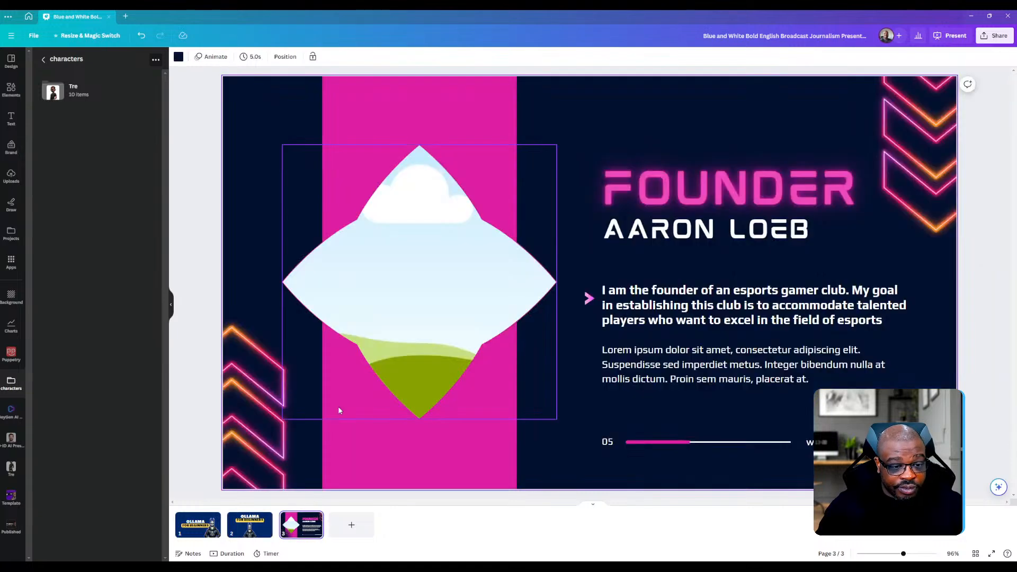
pyautogui.hotkey('ctrl', 'v')
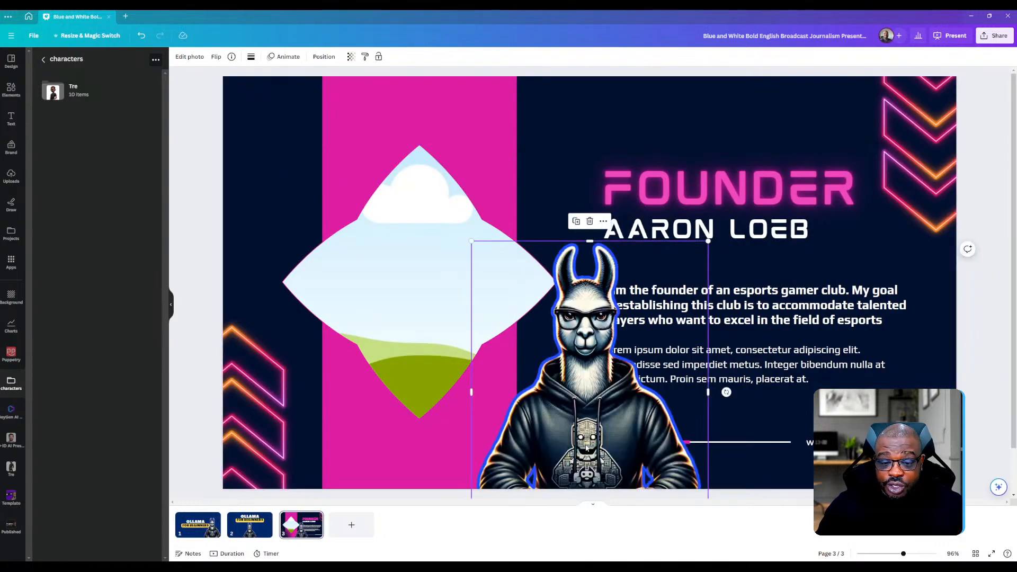
# - Try placing the llama image inside the diamond-shaped frame and undo the placement
pyautogui.moveTo(587, 449); pyautogui.dragTo(424, 329)
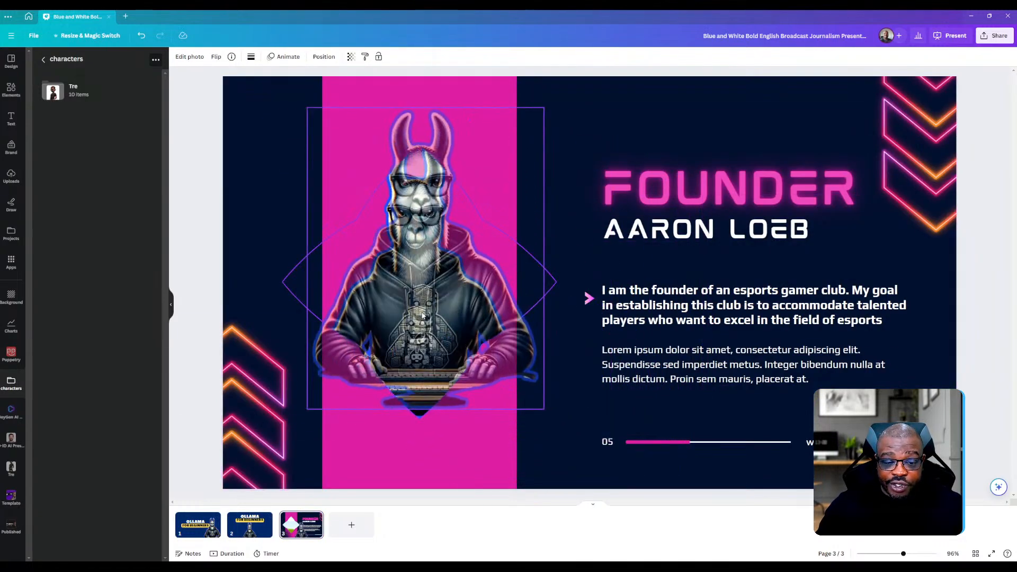
pyautogui.click(545, 405)
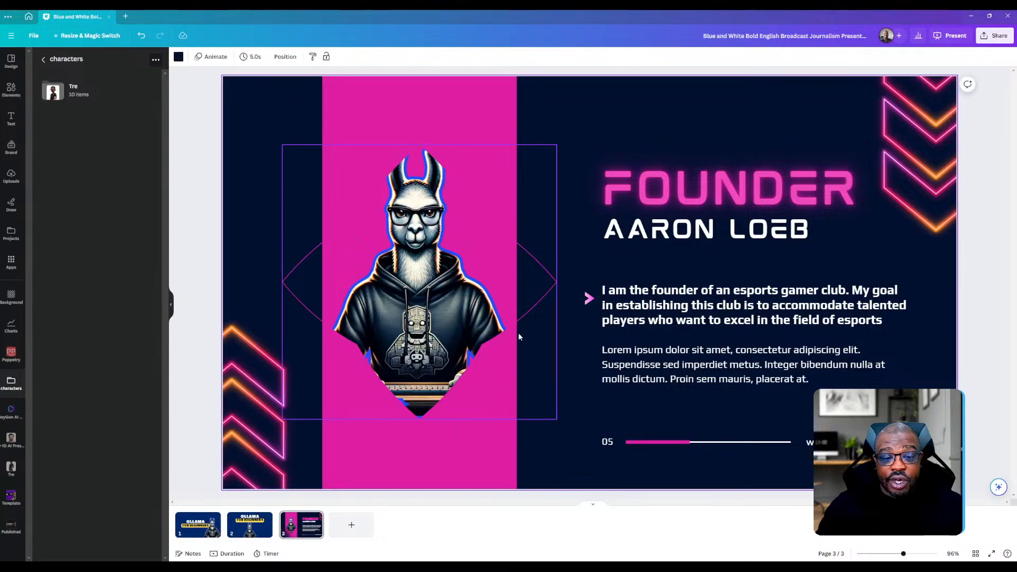
pyautogui.hotkey('ctrl', 'z')
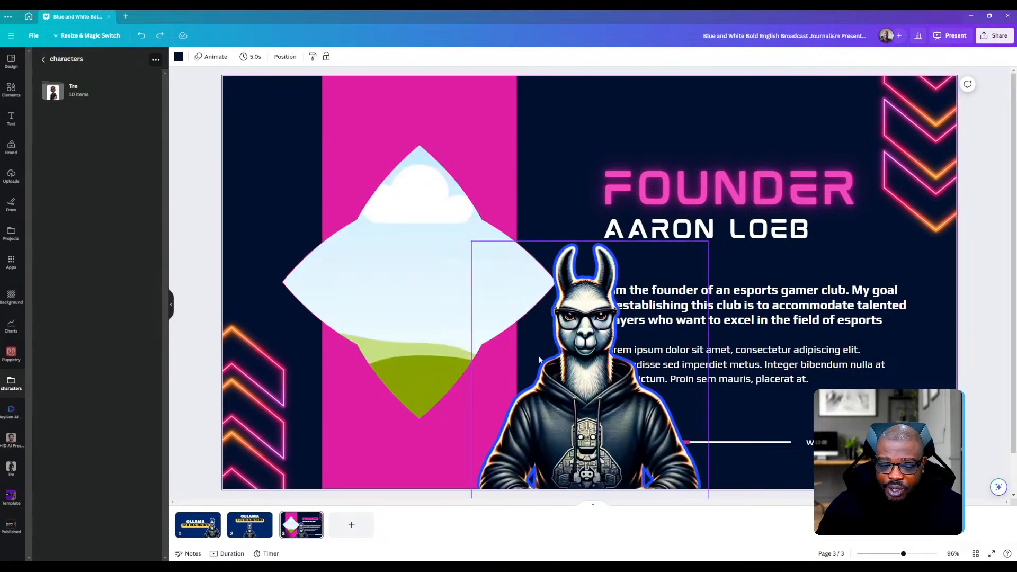
# - Delete the empty diamond-shaped frame from page 3 and search the elements for "frame"
pyautogui.click(414, 295)
pyautogui.press('Delete')
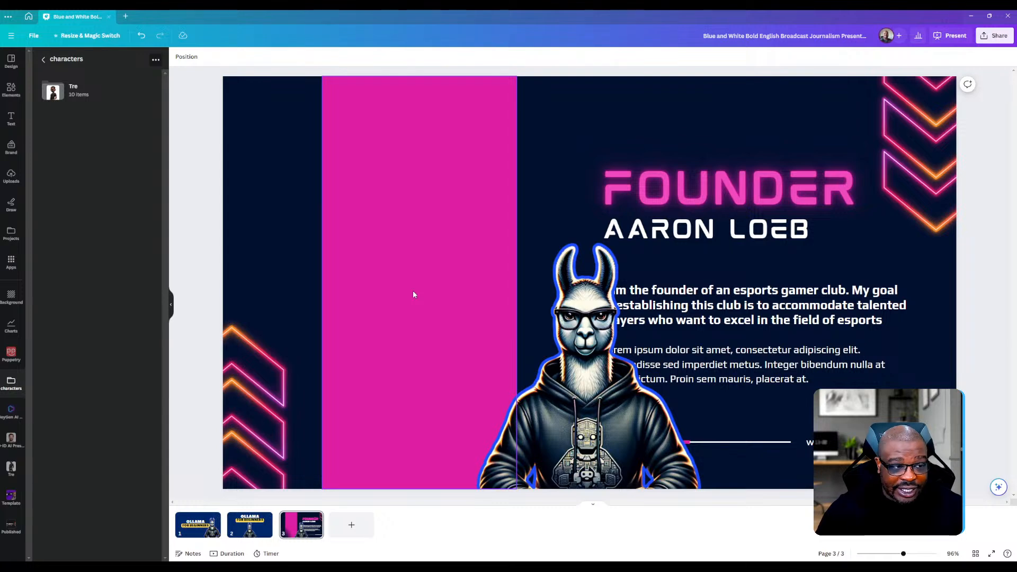
pyautogui.click(11, 89)
pyautogui.click(92, 62)
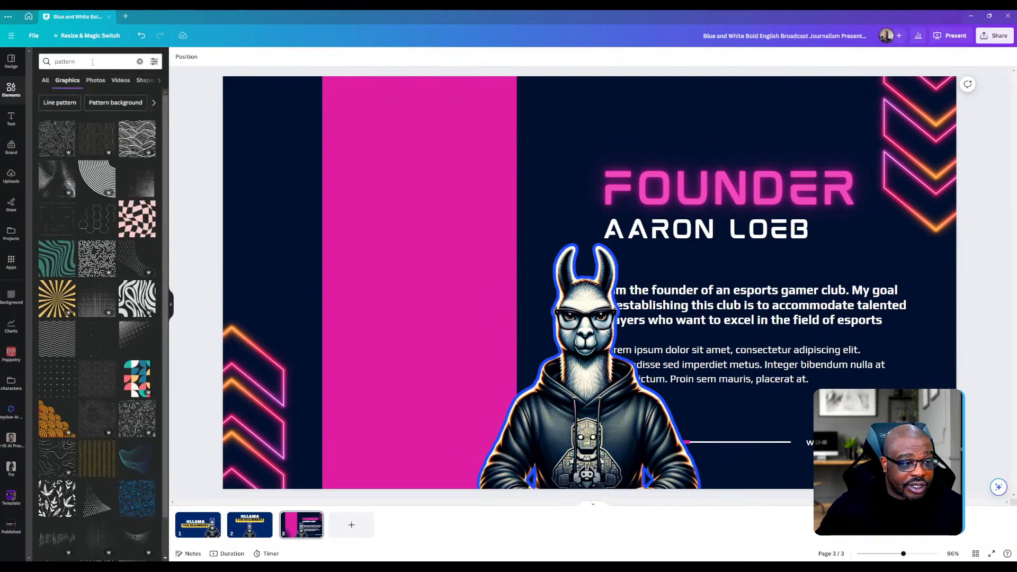
pyautogui.write('pattern')
pyautogui.press('Return')
pyautogui.write('frame')
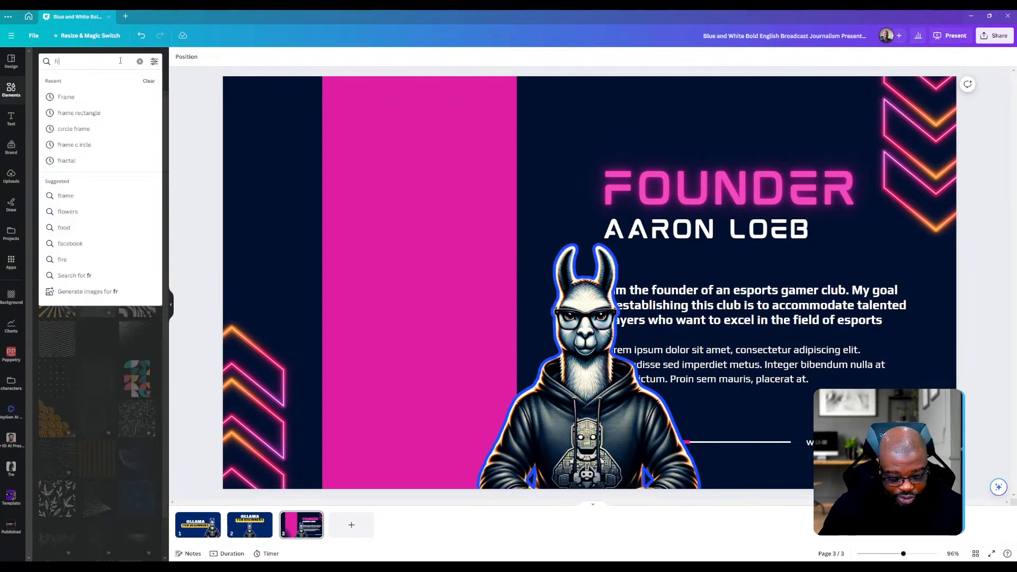
pyautogui.press('Return')
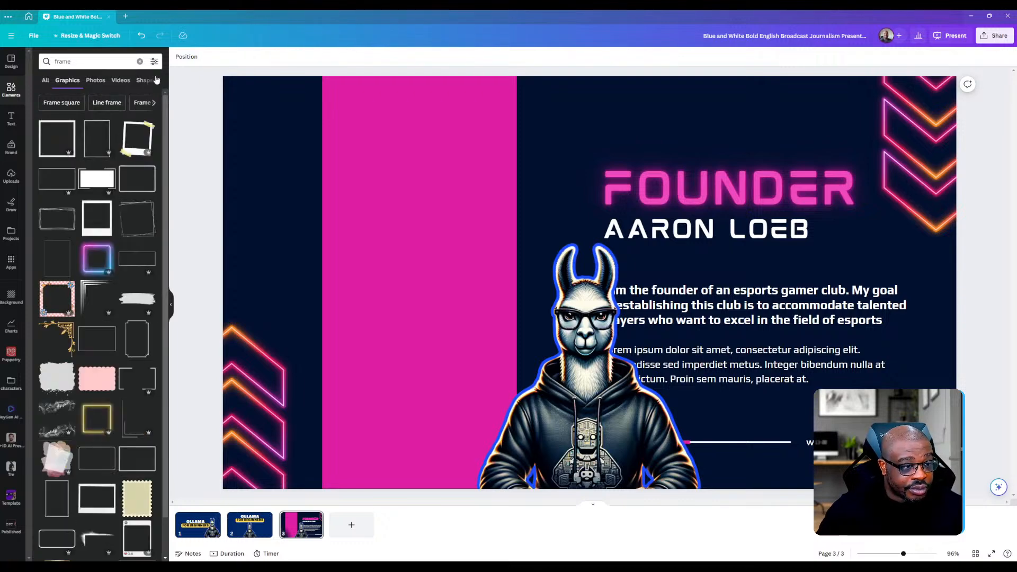
# - Clear the current elements search, search for "circle" instead, and show all matching frames
pyautogui.click(140, 62)
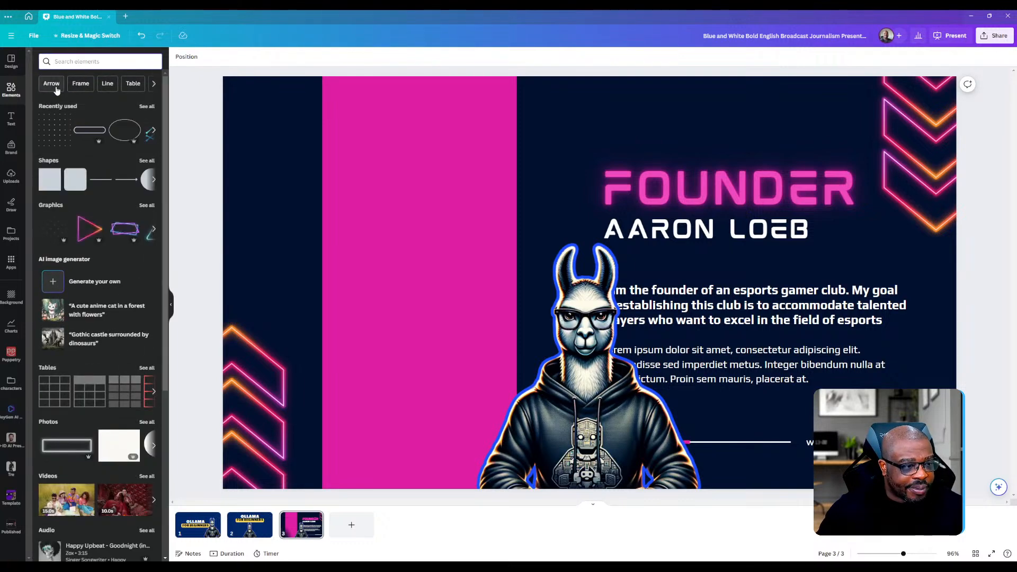
pyautogui.scroll(-2, 87, 277)
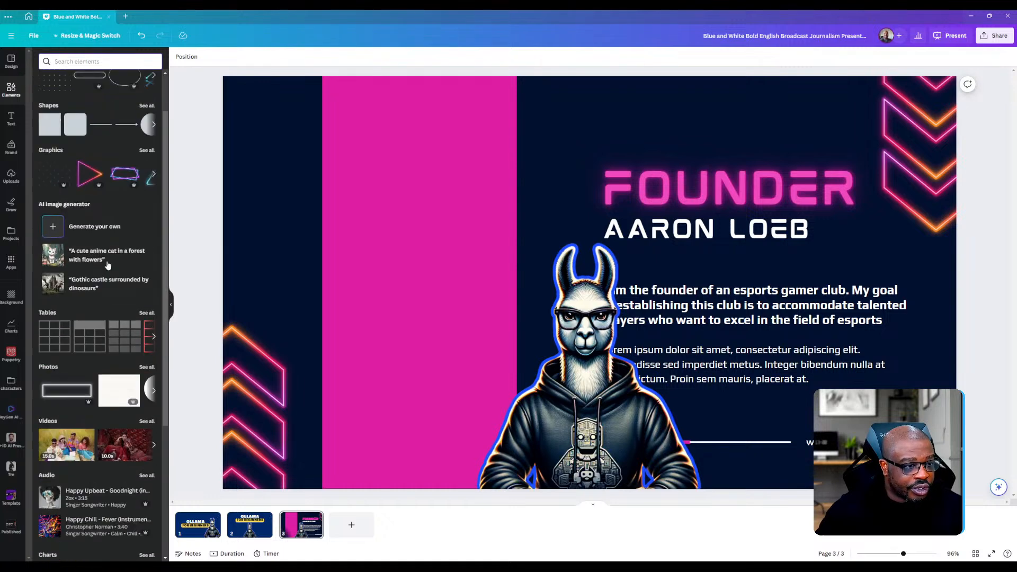
pyautogui.scroll(2, 119, 123)
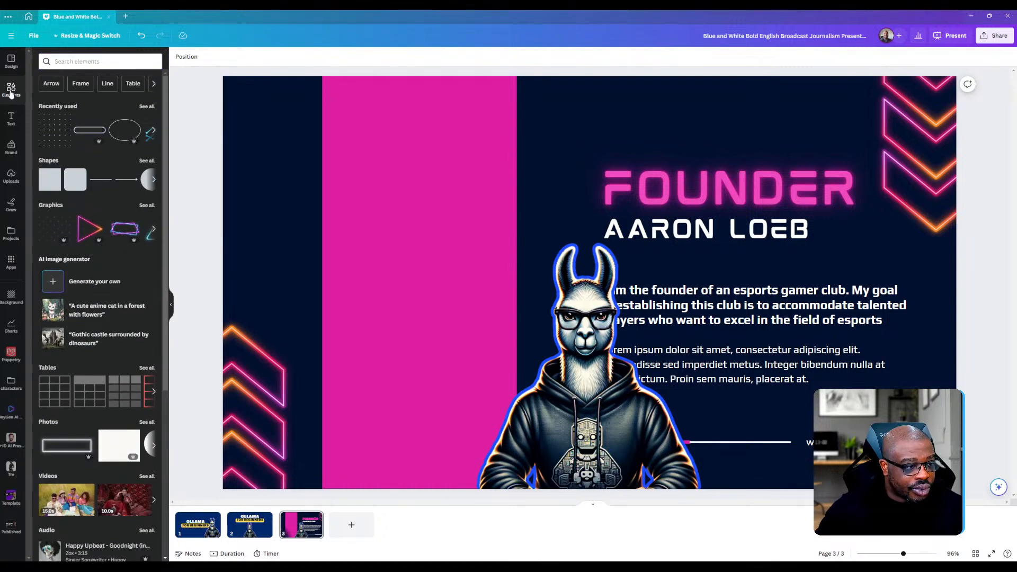
pyautogui.click(154, 84)
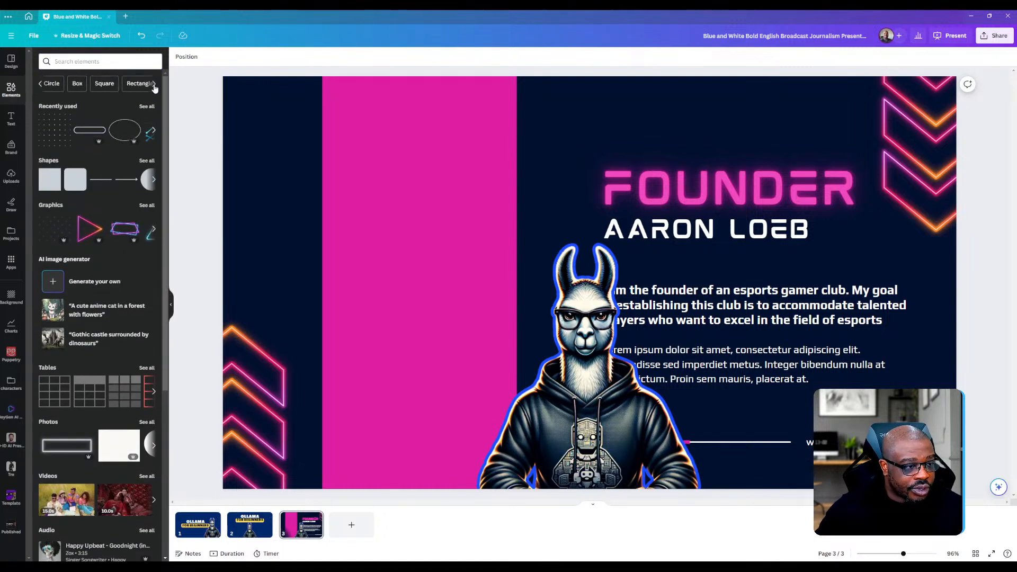
pyautogui.click(153, 83)
pyautogui.click(153, 83)
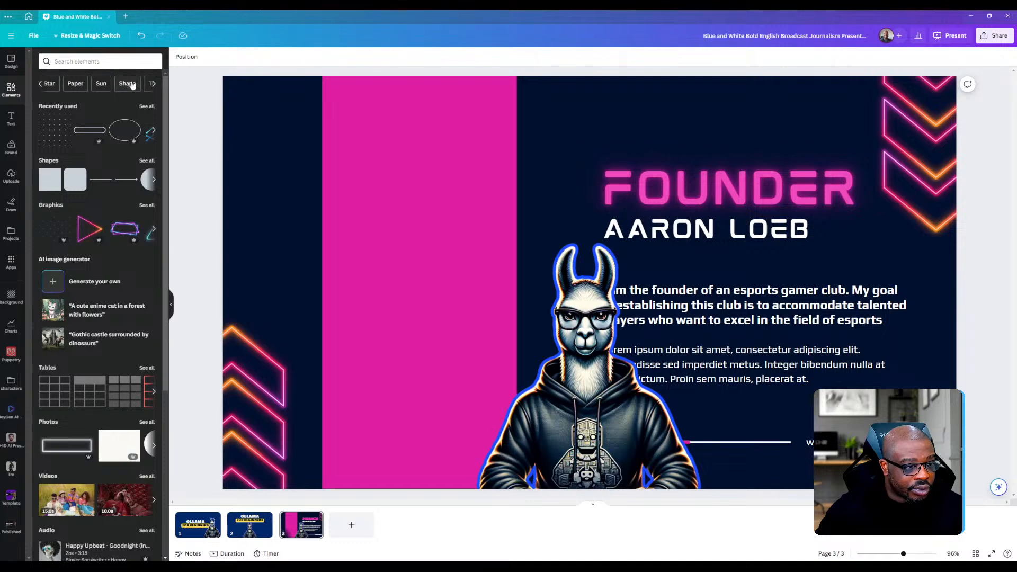
pyautogui.click(42, 62)
pyautogui.write('cri')
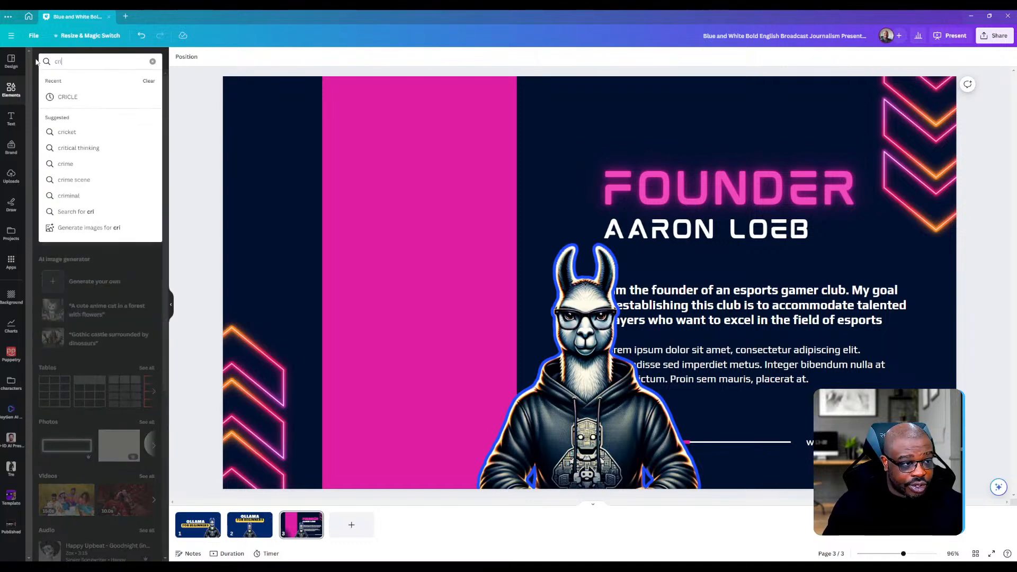
pyautogui.press('BackSpace')
pyautogui.press('BackSpace')
pyautogui.write('ircle')
pyautogui.press('Return')
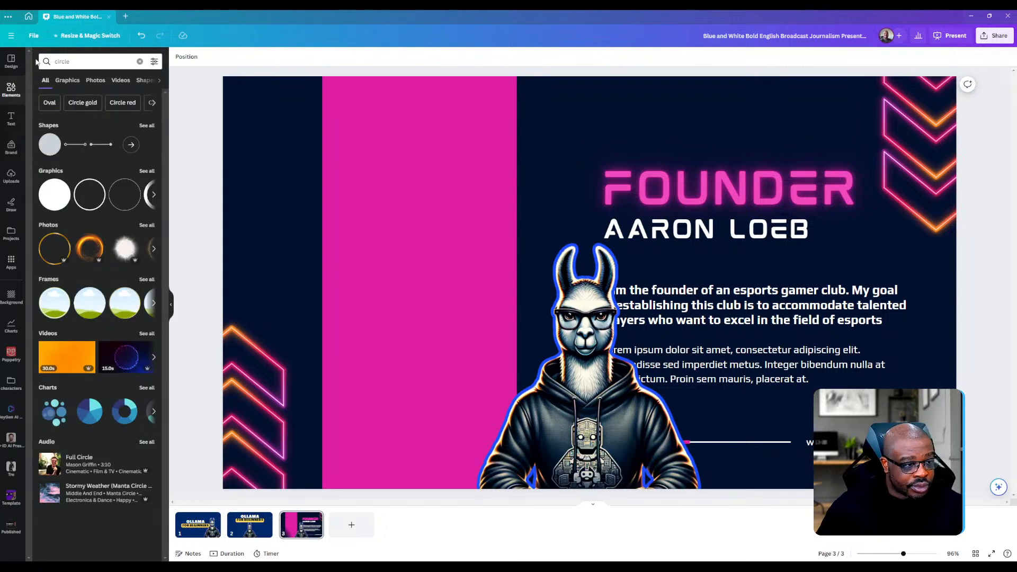
pyautogui.click(147, 279)
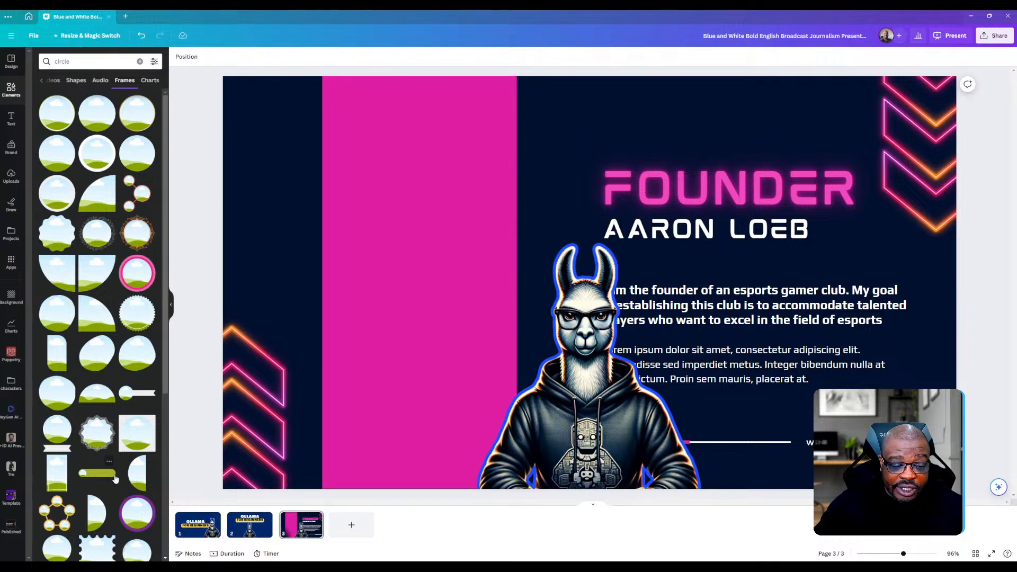
# - Place the pentagon-shaped five-circle frame over the pink band on page 3 and fill all five circles with pasted llama images
pyautogui.moveTo(47, 510); pyautogui.dragTo(305, 155)
pyautogui.moveTo(594, 371); pyautogui.dragTo(401, 177)
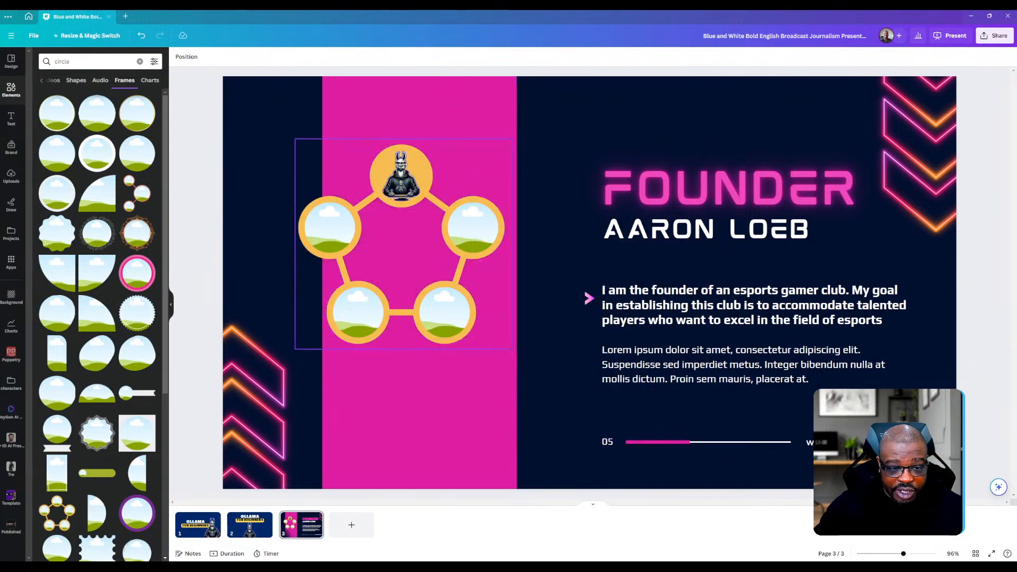
pyautogui.hotkey('ctrl', 'v')
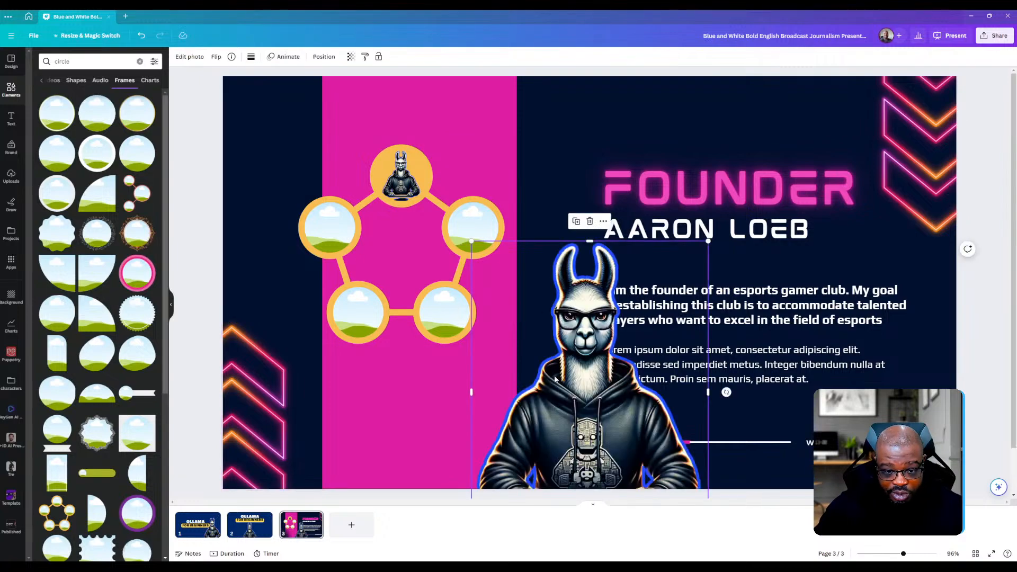
pyautogui.moveTo(582, 384); pyautogui.dragTo(475, 227)
pyautogui.hotkey('ctrl', 'v')
pyautogui.moveTo(545, 400); pyautogui.dragTo(456, 324)
pyautogui.hotkey('ctrl', 'v')
pyautogui.moveTo(592, 432); pyautogui.dragTo(338, 206)
pyautogui.hotkey('ctrl', 'v')
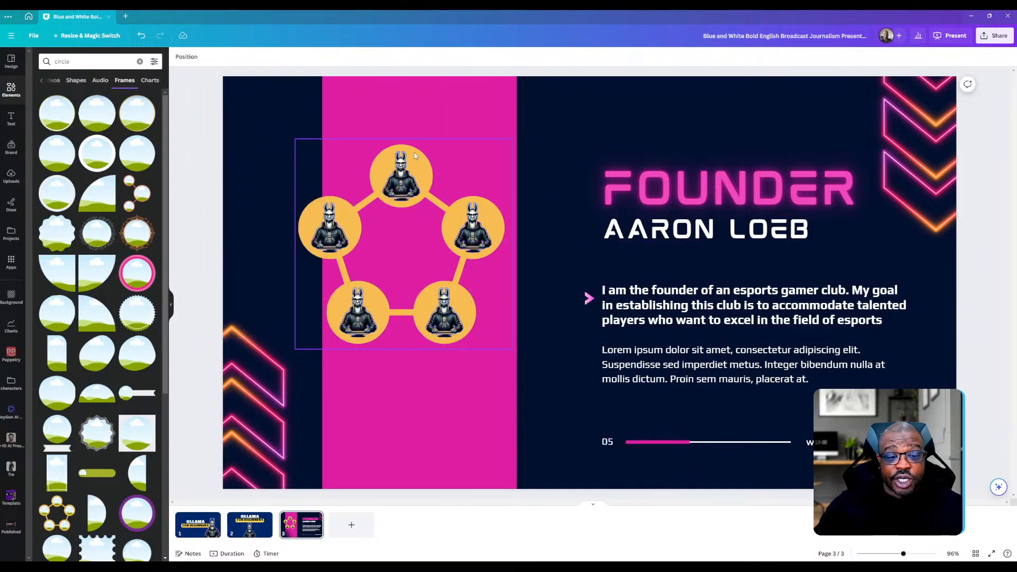
# - Try shifting the five-circle frame and clearing its top circle, and undo the edits back to the empty circles
pyautogui.moveTo(396, 169); pyautogui.dragTo(412, 189)
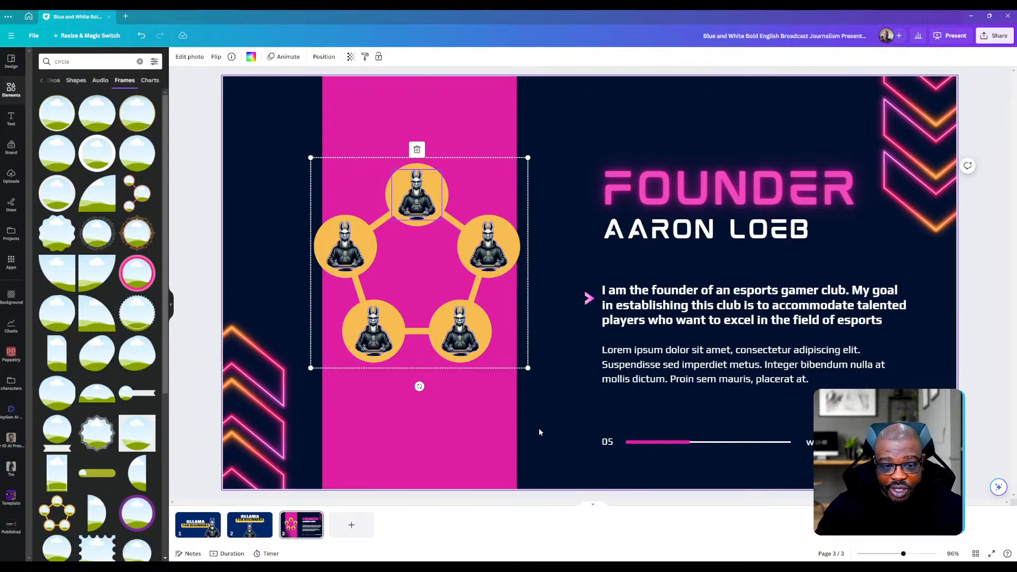
pyautogui.press('Delete')
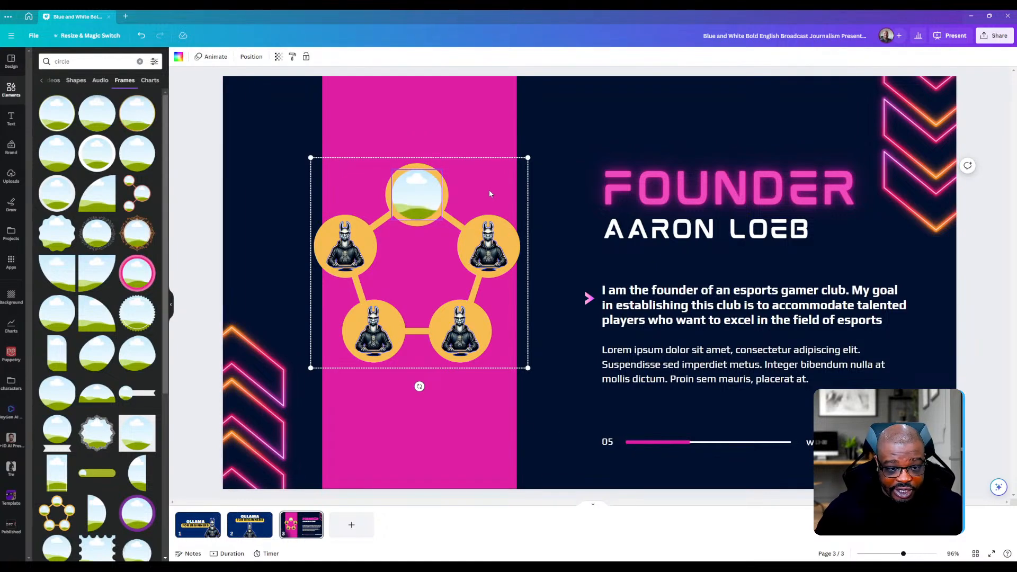
pyautogui.hotkey('ctrl', 'z')
pyautogui.hotkey('ctrl', 'z')
pyautogui.hotkey('ctrl', 'z')
pyautogui.hotkey('ctrl', 'z')
pyautogui.hotkey('ctrl', 'z')
pyautogui.hotkey('ctrl', 'z')
pyautogui.hotkey('ctrl', 'z')
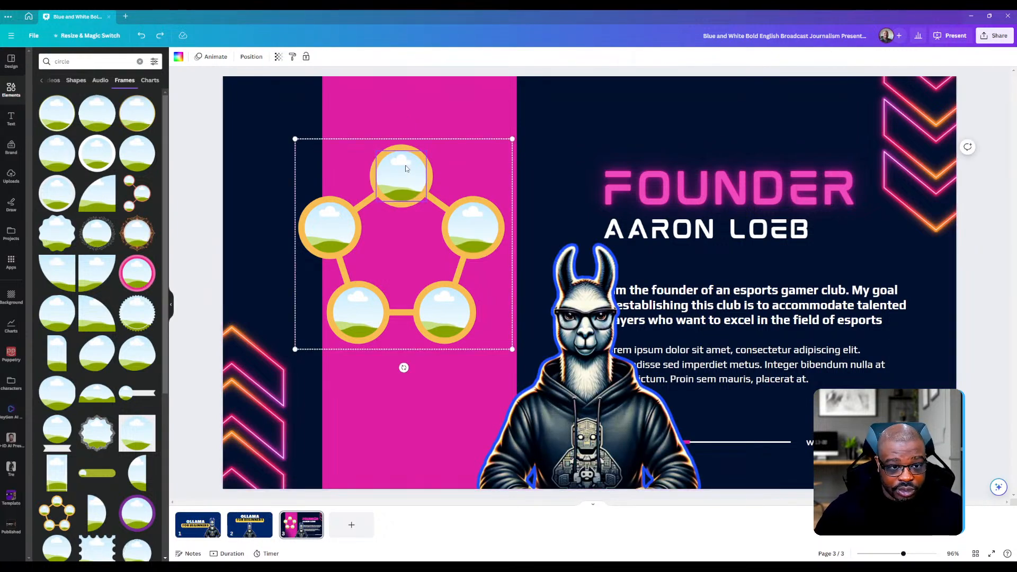
# - Delete the empty five-circle frame from page 3
pyautogui.moveTo(385, 273); pyautogui.dragTo(386, 272)
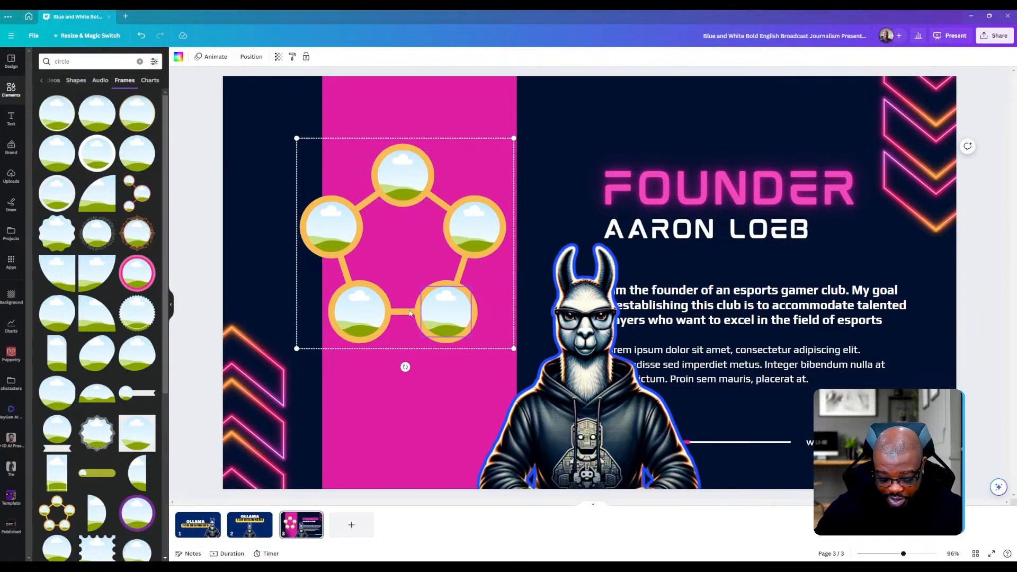
pyautogui.click(359, 416)
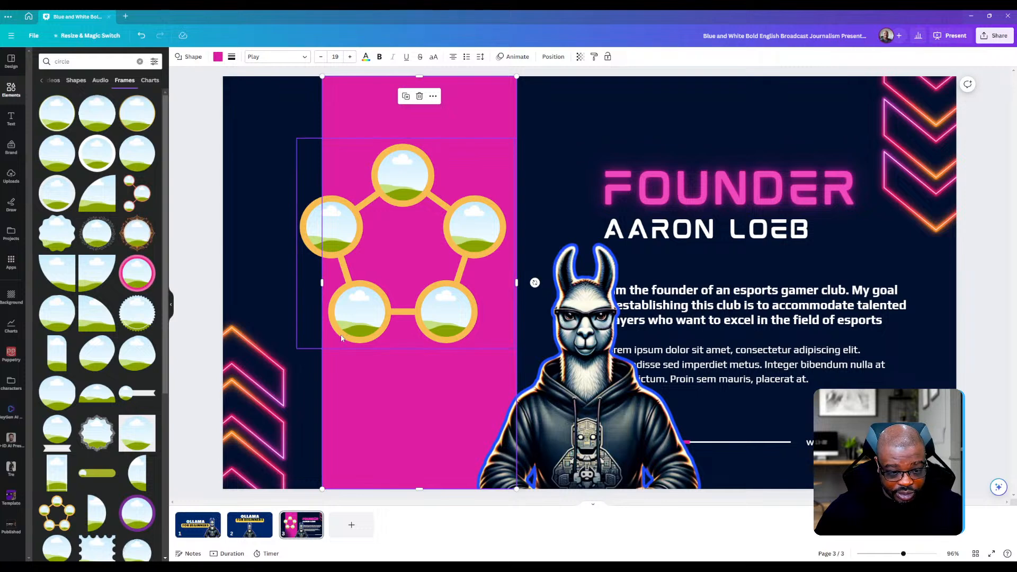
pyautogui.click(333, 347)
pyautogui.press('Delete')
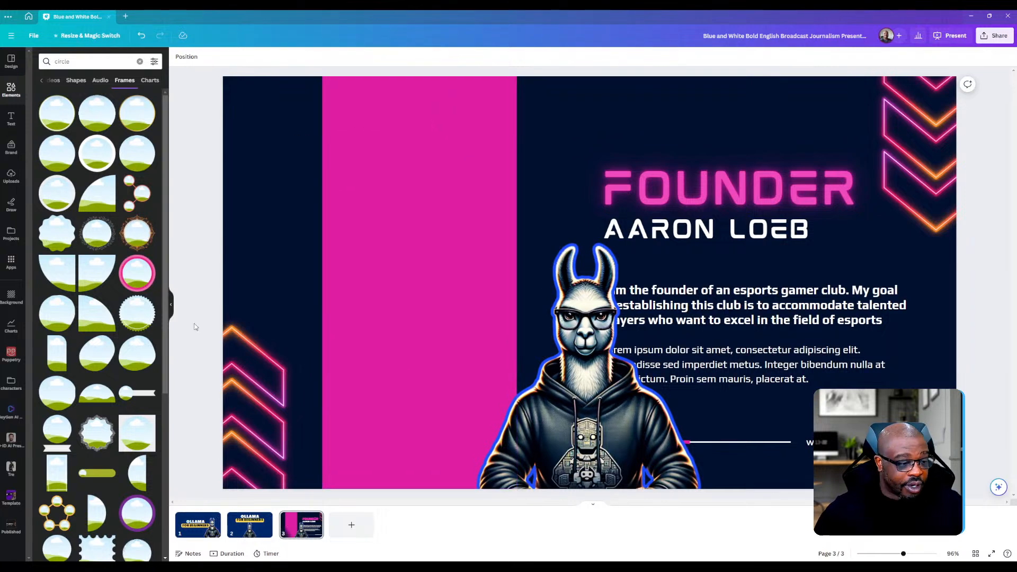
# - Try filling a bordered circle frame on the pink band with the llama image and undo it
pyautogui.scroll(-3, 97, 476)
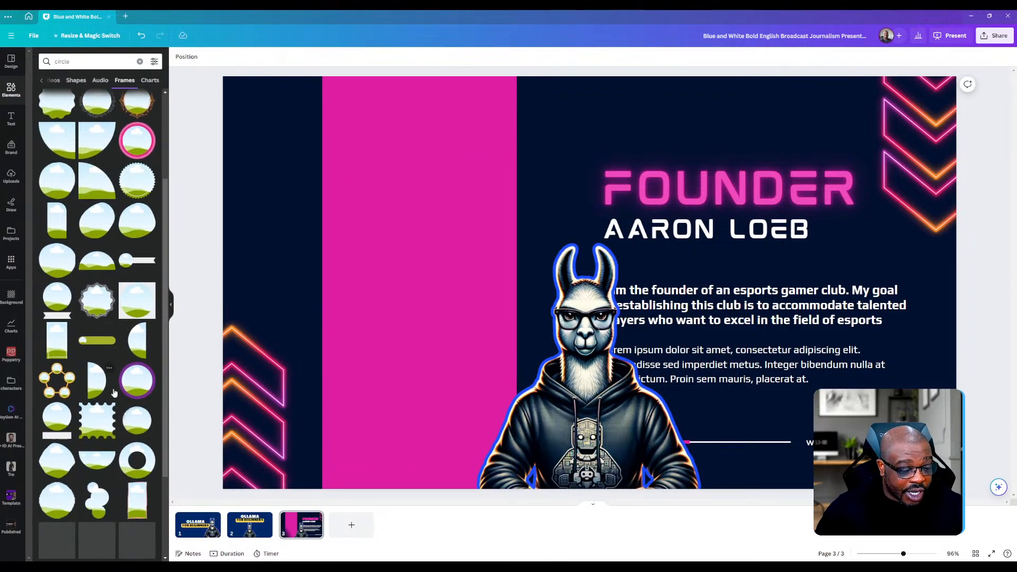
pyautogui.scroll(3, 132, 509)
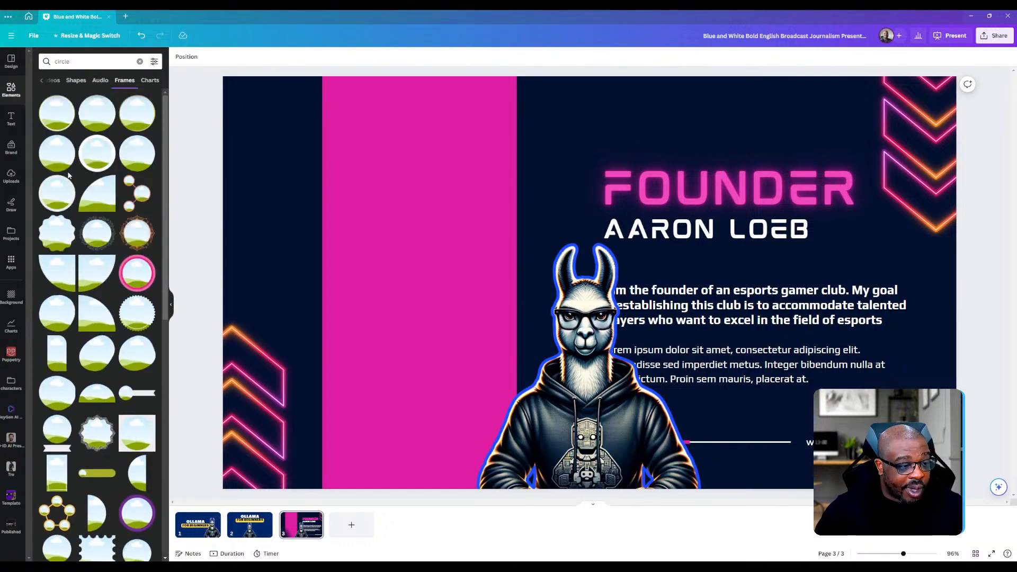
pyautogui.moveTo(98, 156); pyautogui.dragTo(533, 259)
pyautogui.click(604, 134)
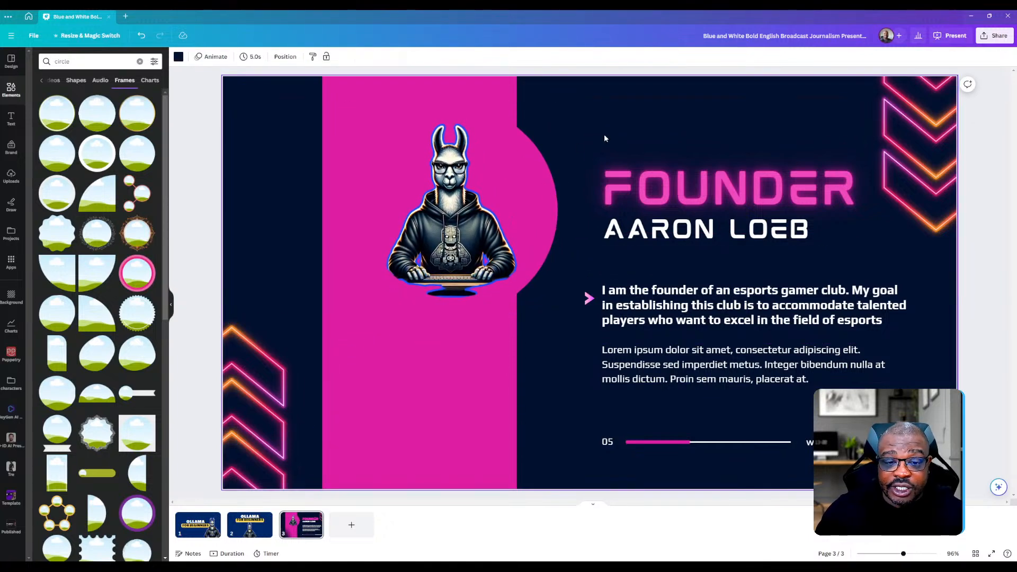
pyautogui.moveTo(525, 197); pyautogui.dragTo(529, 245)
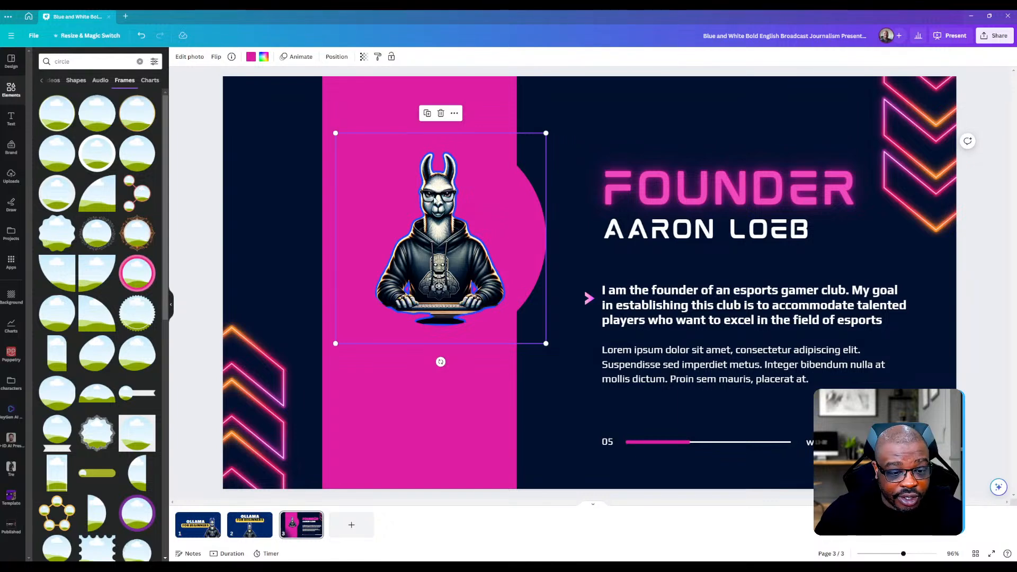
pyautogui.doubleClick(449, 271)
pyautogui.click(482, 383)
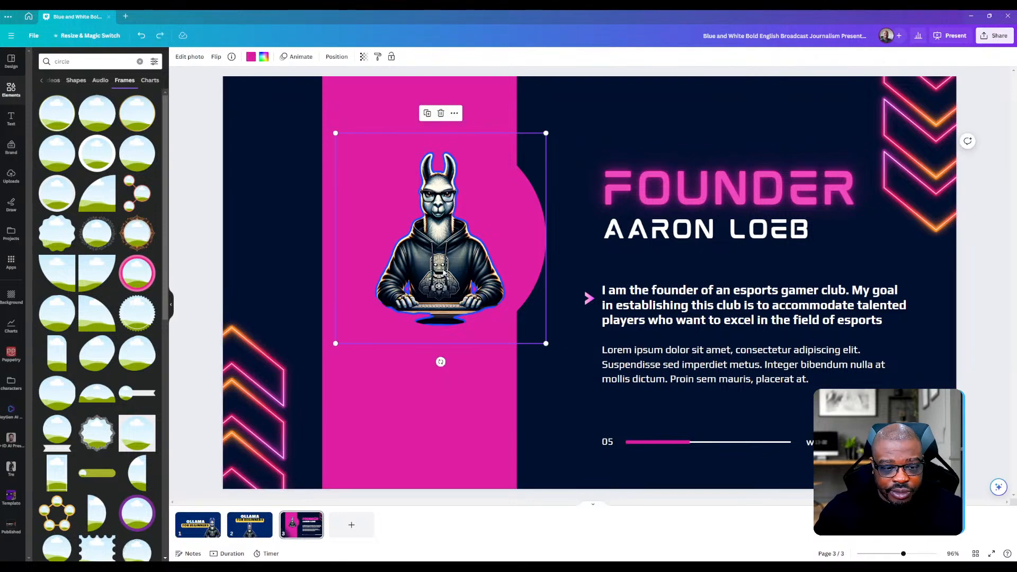
pyautogui.hotkey('ctrl', 'z')
pyautogui.hotkey('ctrl', 'z')
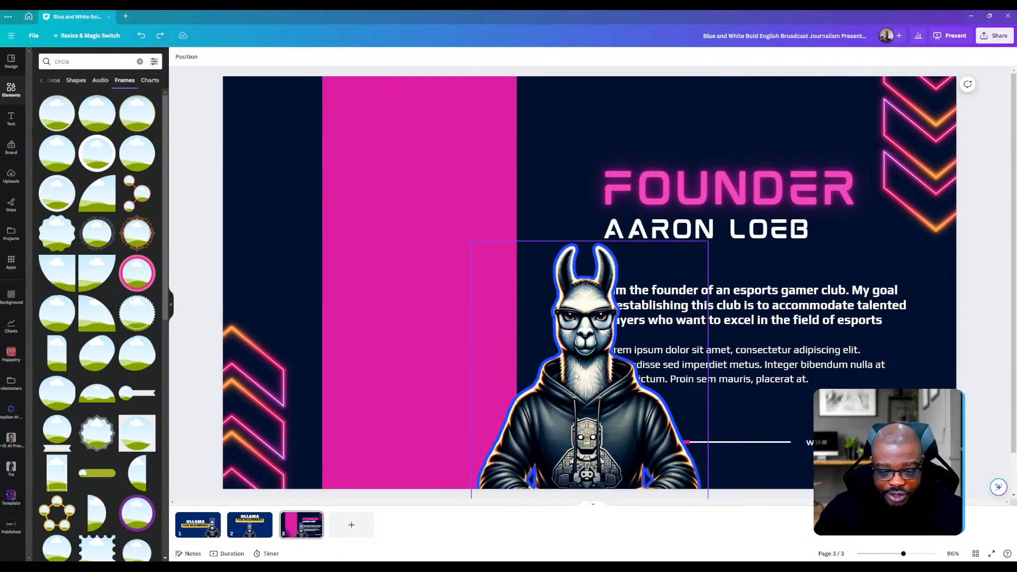
# - Crop the llama image below its keyboard and place it inside a bordered circle frame on page 3's pink band
pyautogui.moveTo(577, 376); pyautogui.dragTo(565, 258)
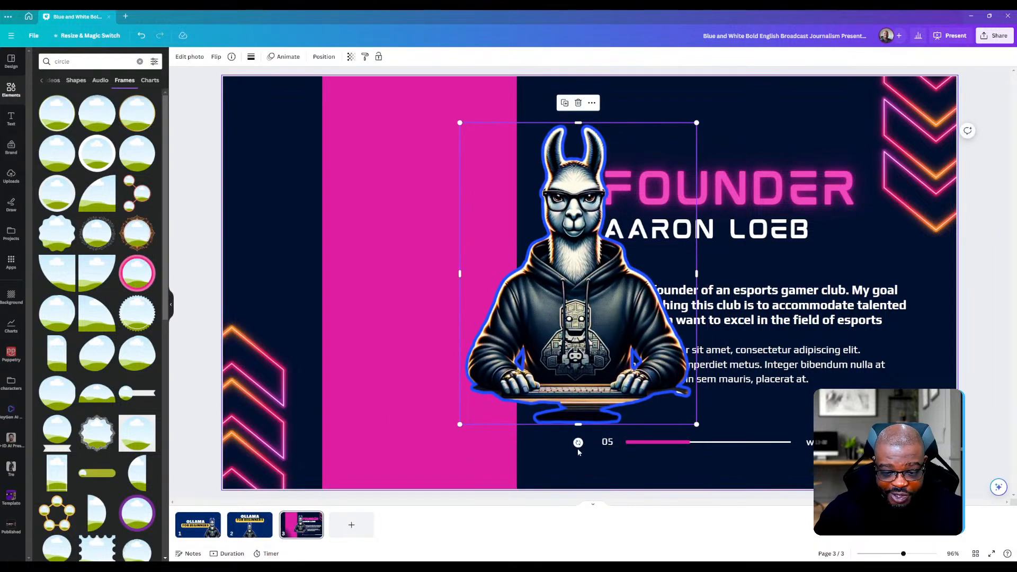
pyautogui.moveTo(579, 426); pyautogui.dragTo(581, 396)
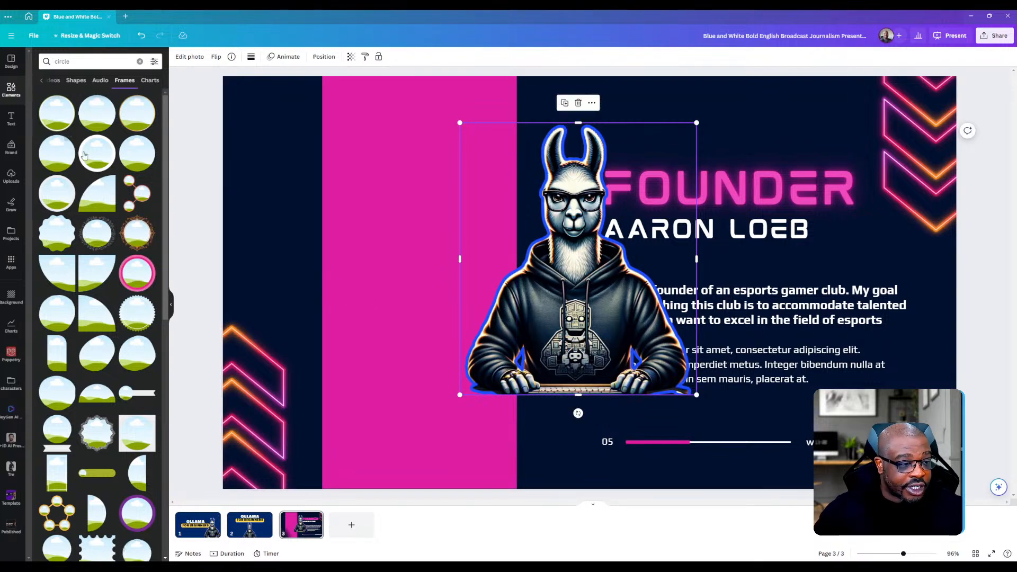
pyautogui.moveTo(83, 154); pyautogui.dragTo(424, 244)
pyautogui.moveTo(599, 274); pyautogui.dragTo(462, 246)
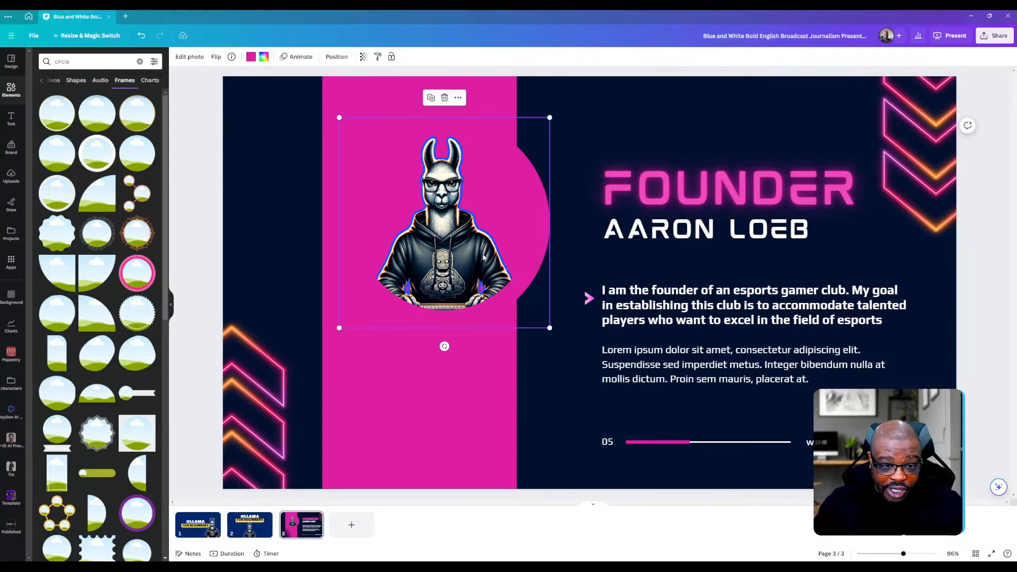
pyautogui.moveTo(495, 208)
pyautogui.mouseDown()
pyautogui.moveTo(494, 219)
pyautogui.moveTo(494, 204)
pyautogui.mouseUp()
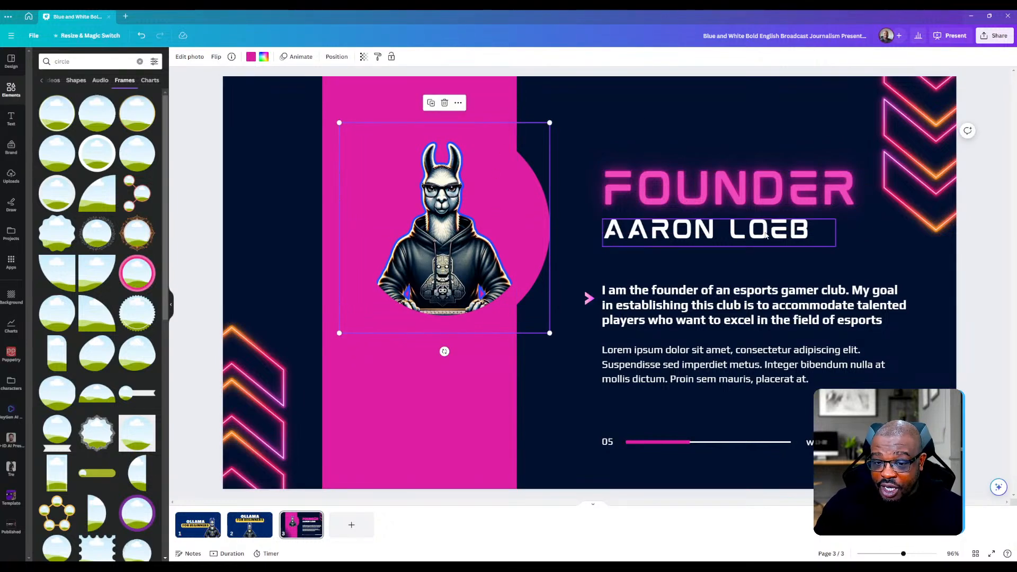
# - Replace the neon pink heading on page 3 with "OLLAMA"
pyautogui.click(700, 192)
pyautogui.doubleClick(707, 197)
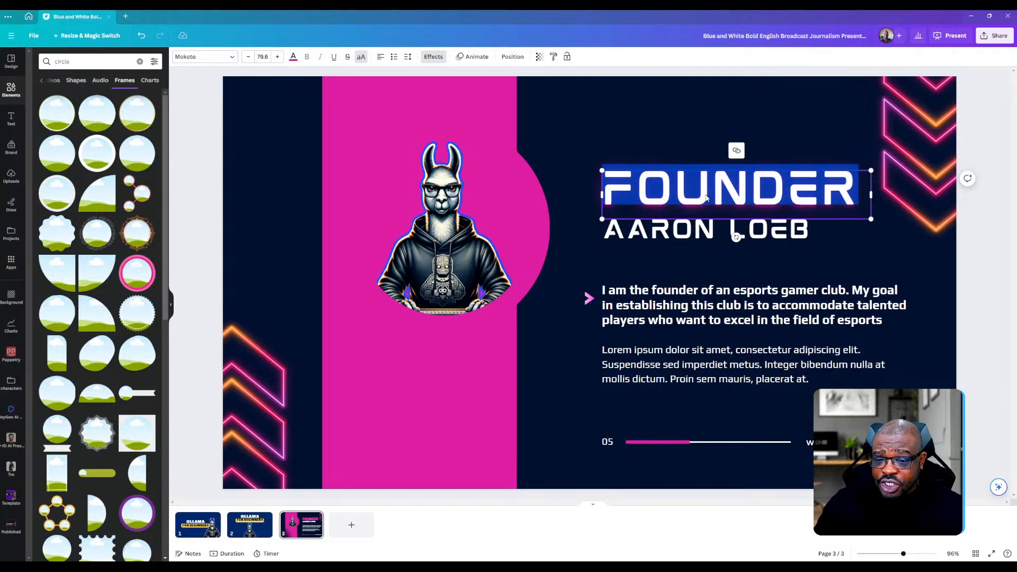
pyautogui.write('OLLAMA')
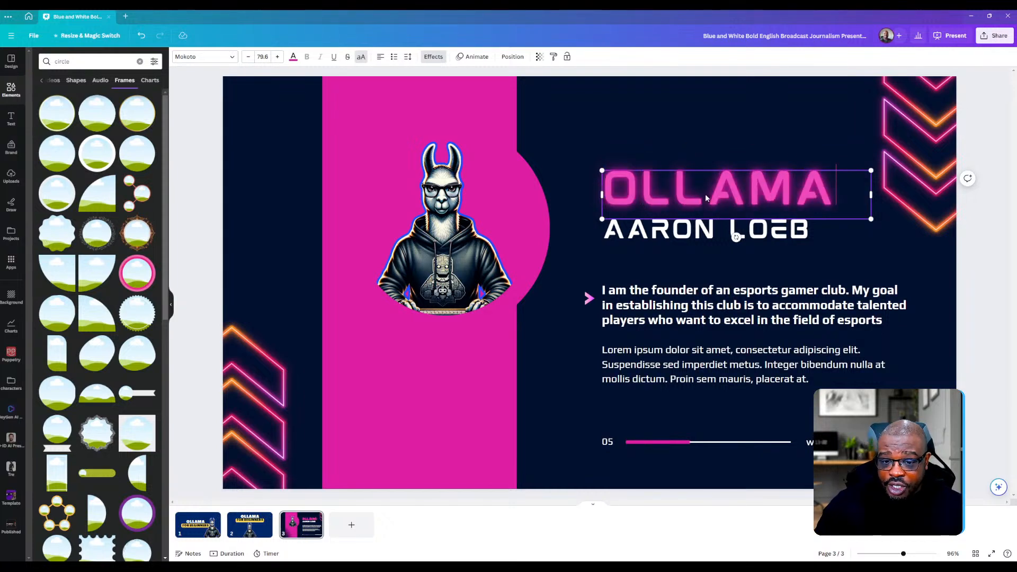
# - Replace the white name line below the heading with "GUIDE FOR BEGINNERS" on two lines
pyautogui.doubleClick(686, 233)
pyautogui.write('GUIDE FOR')
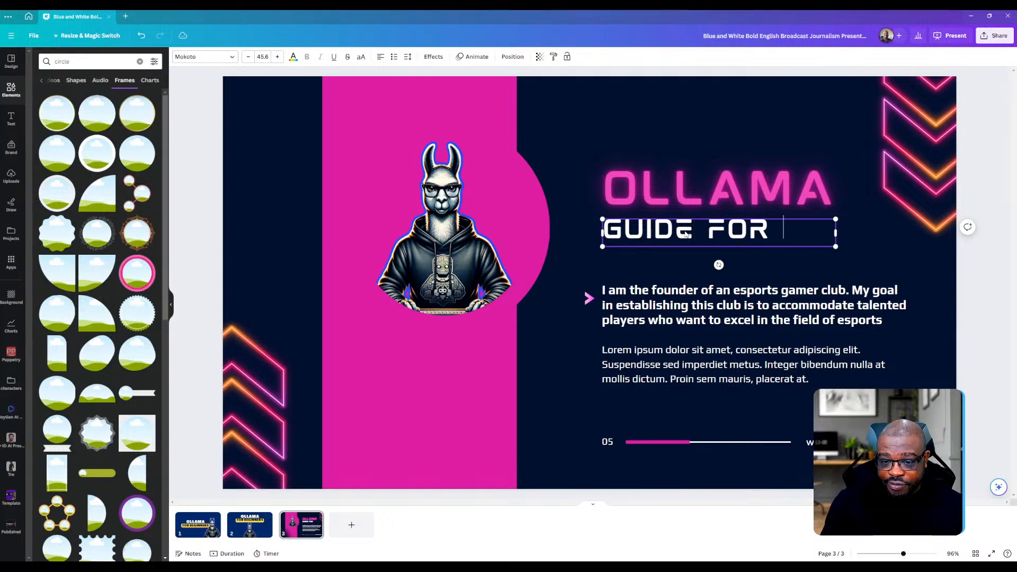
pyautogui.press('Return')
pyautogui.write('BEGIONN')
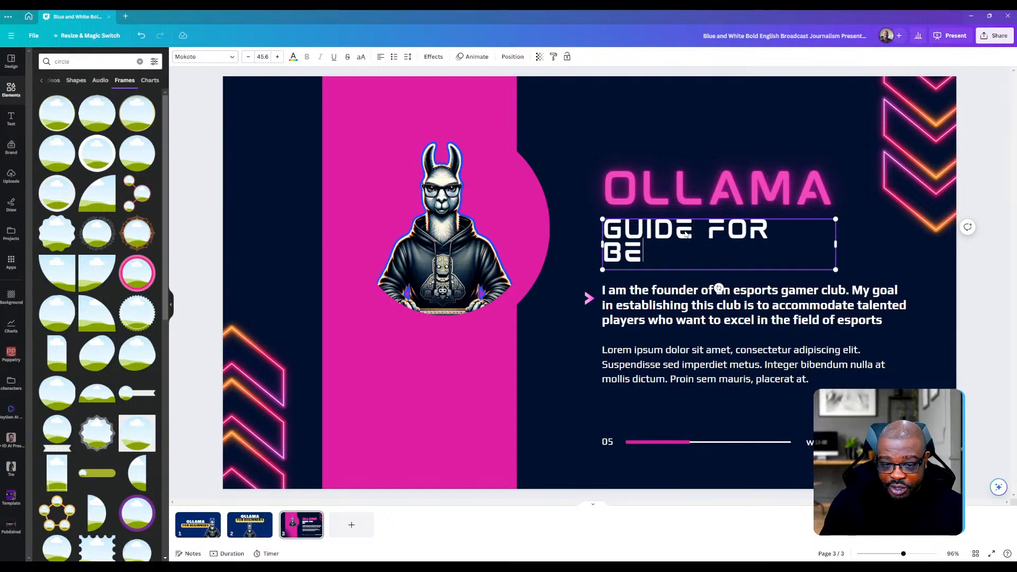
pyautogui.press('BackSpace')
pyautogui.press('BackSpace')
pyautogui.press('BackSpace')
pyautogui.press('BackSpace')
pyautogui.write('INNERS')
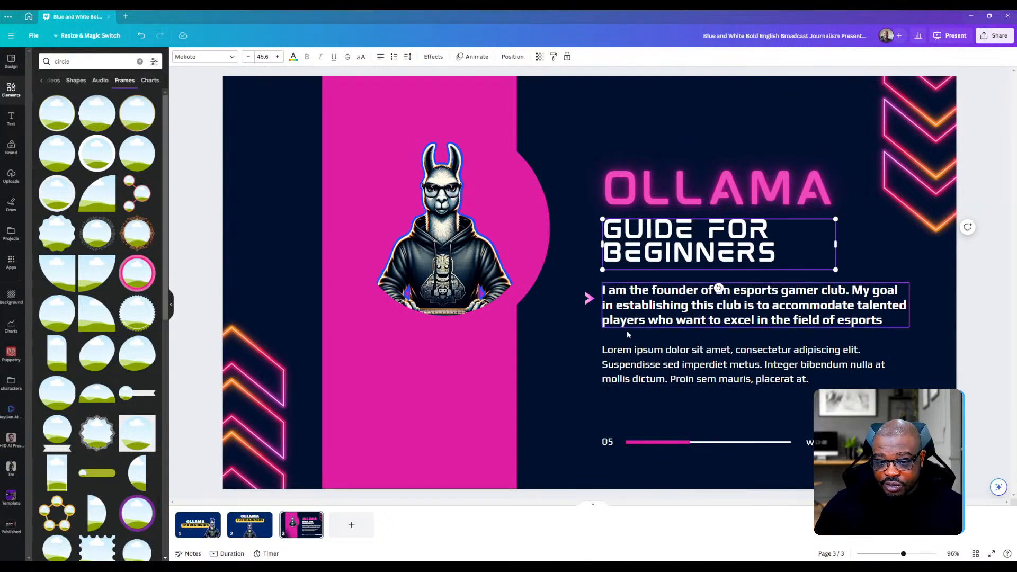
pyautogui.click(565, 368)
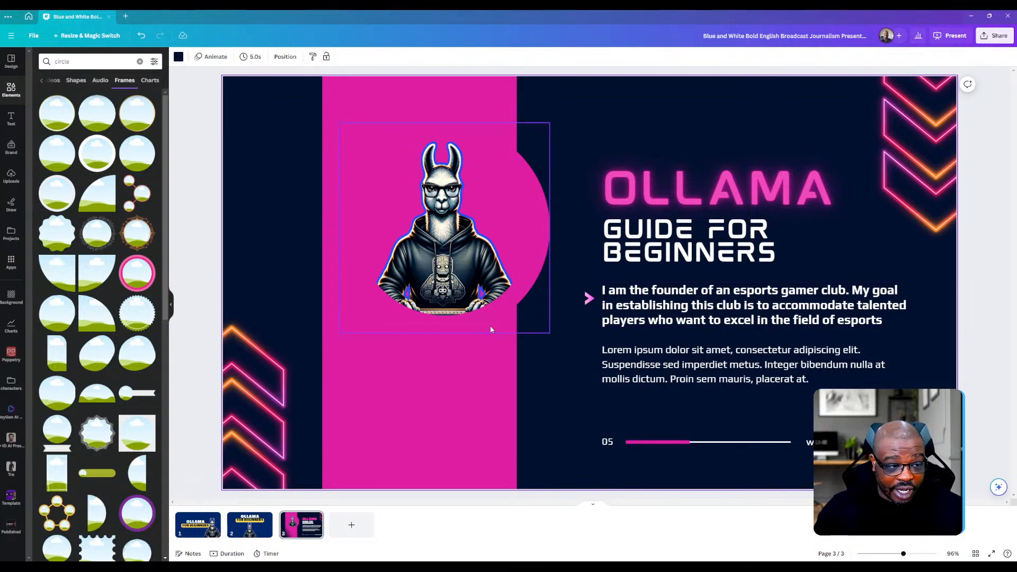
# - Clear the "gaming" search from the design styles and show the full collection of color palettes
pyautogui.click(16, 70)
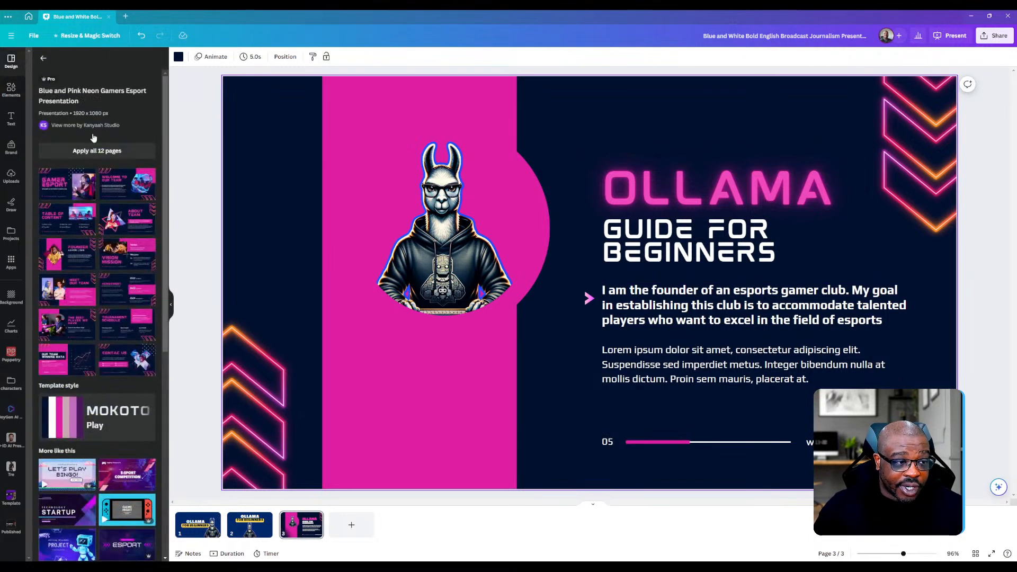
pyautogui.click(44, 59)
pyautogui.click(144, 81)
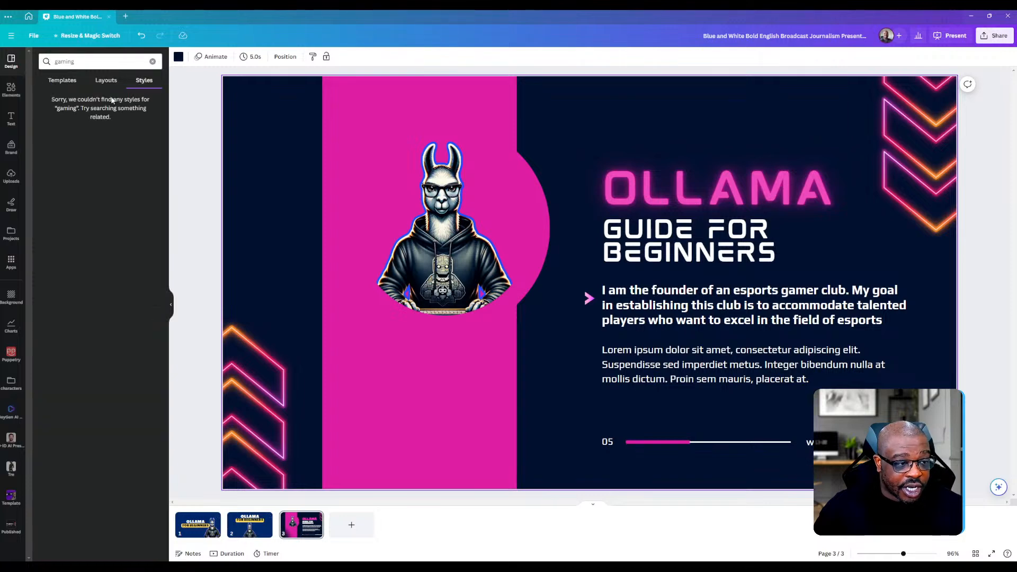
pyautogui.click(152, 62)
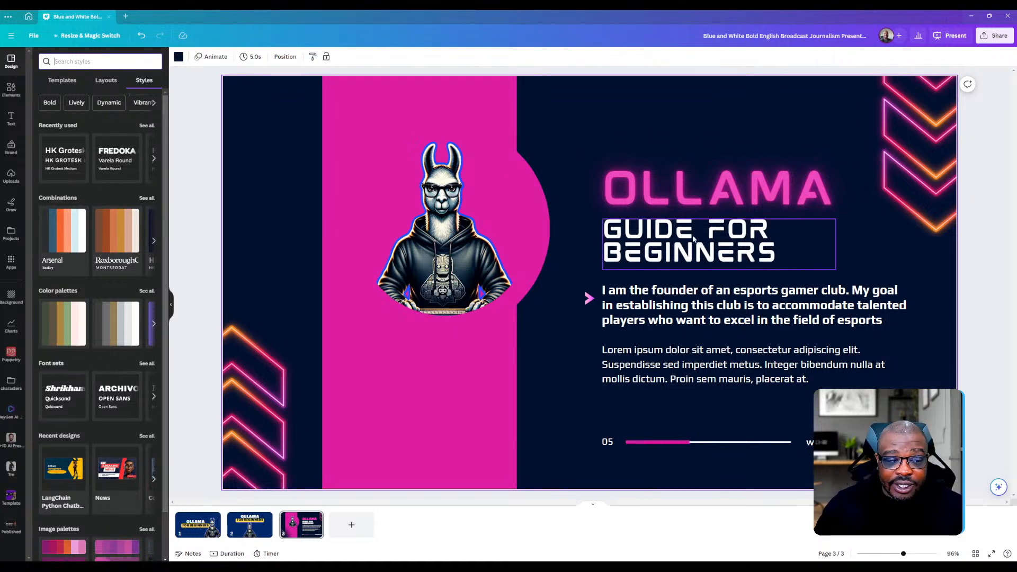
pyautogui.click(147, 292)
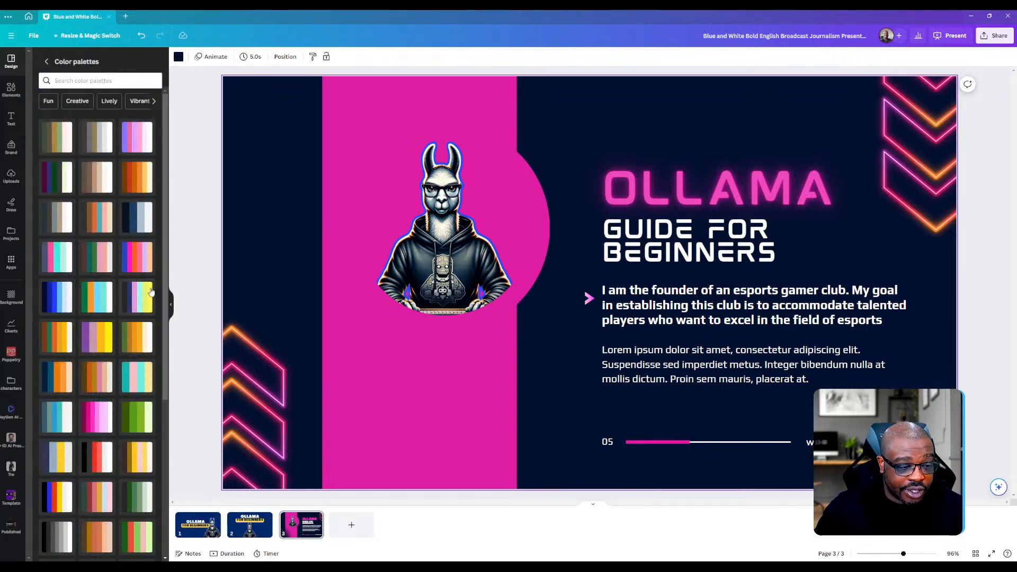
# - Try the navy-pink-yellow and blue-pink-orange color palettes on page 3 and shuffle how their colors are distributed
pyautogui.click(136, 301)
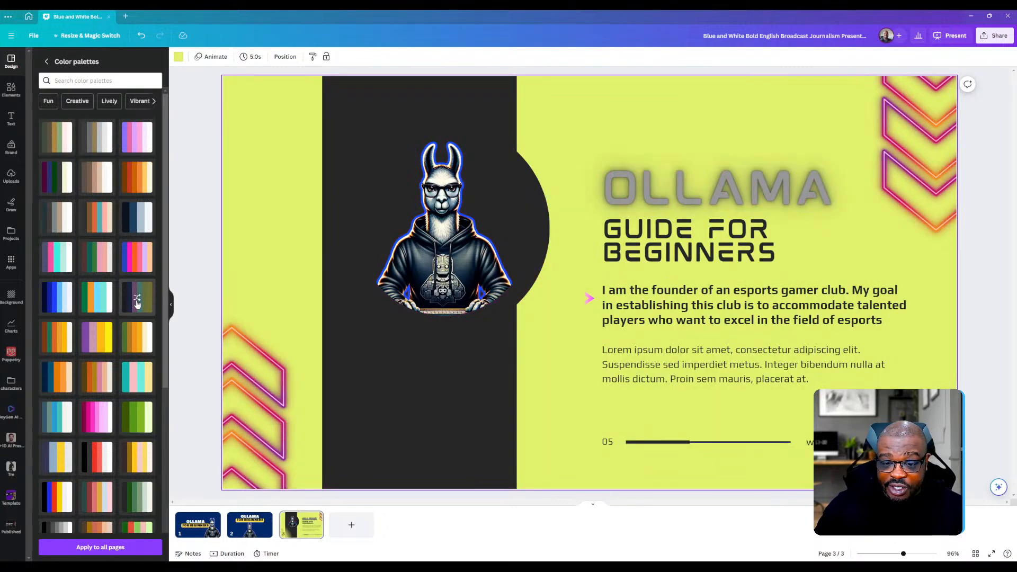
pyautogui.click(137, 301)
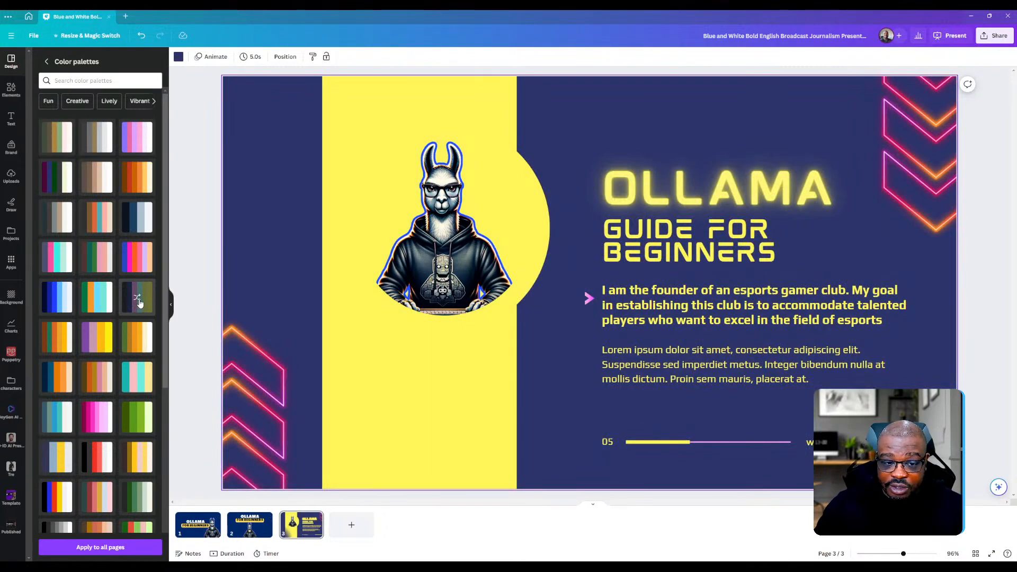
pyautogui.click(137, 257)
pyautogui.click(137, 256)
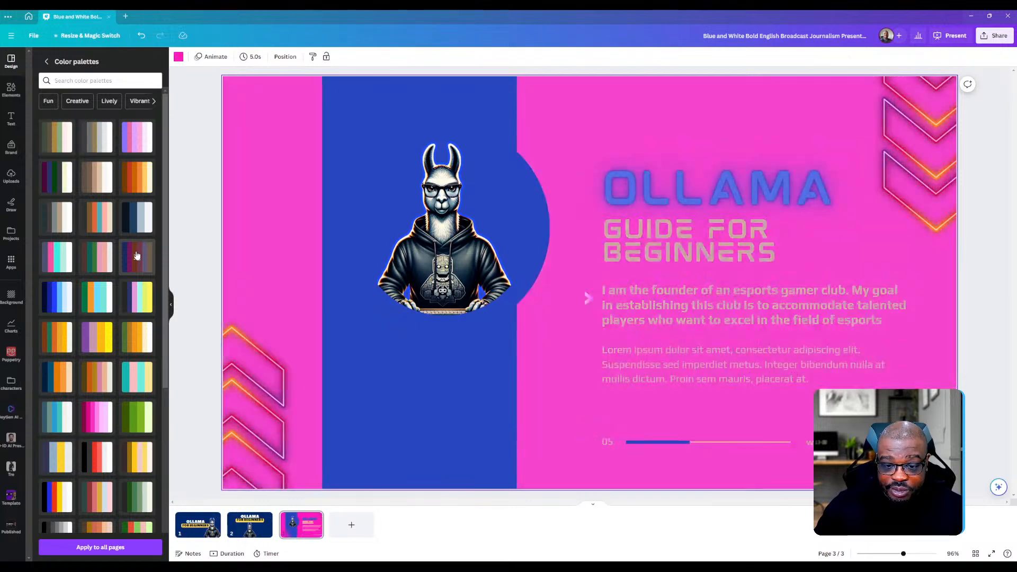
pyautogui.click(137, 256)
# - Try the black-red, yellow-toned, black-blue-red and blue color palettes on page 3, shuffling the black-blue-red one
pyautogui.click(98, 467)
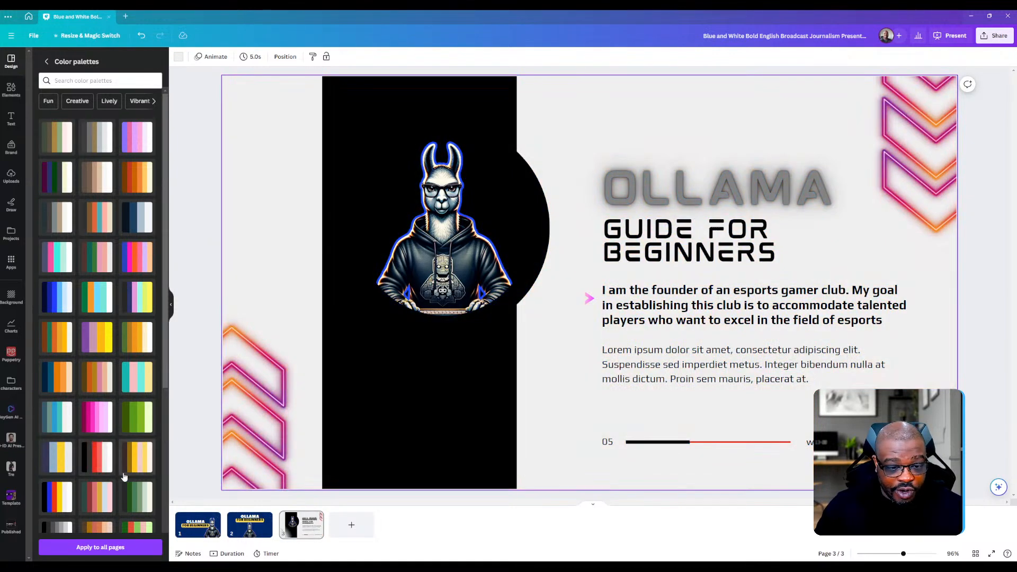
pyautogui.click(144, 459)
pyautogui.click(56, 501)
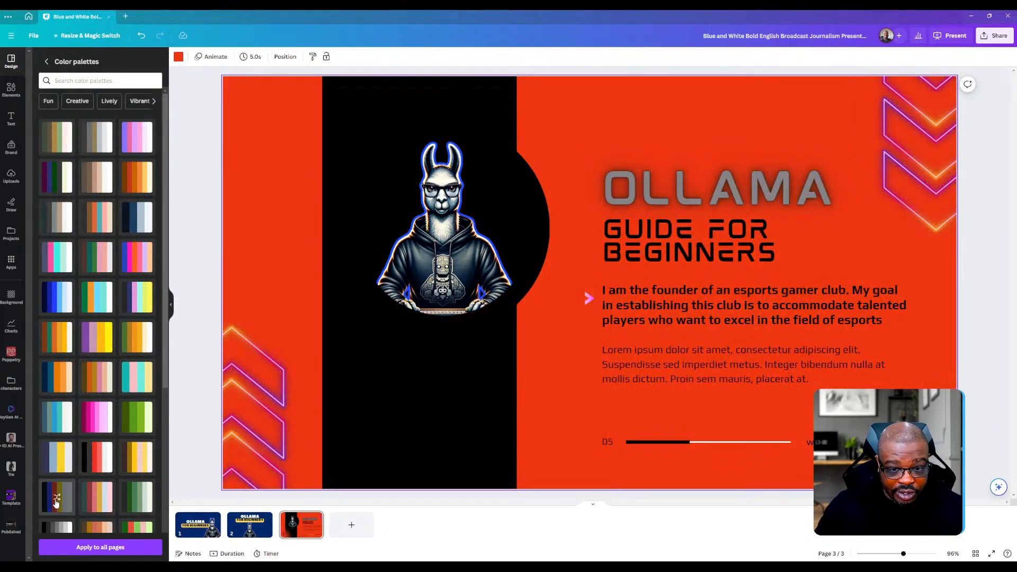
pyautogui.click(56, 501)
pyautogui.click(56, 500)
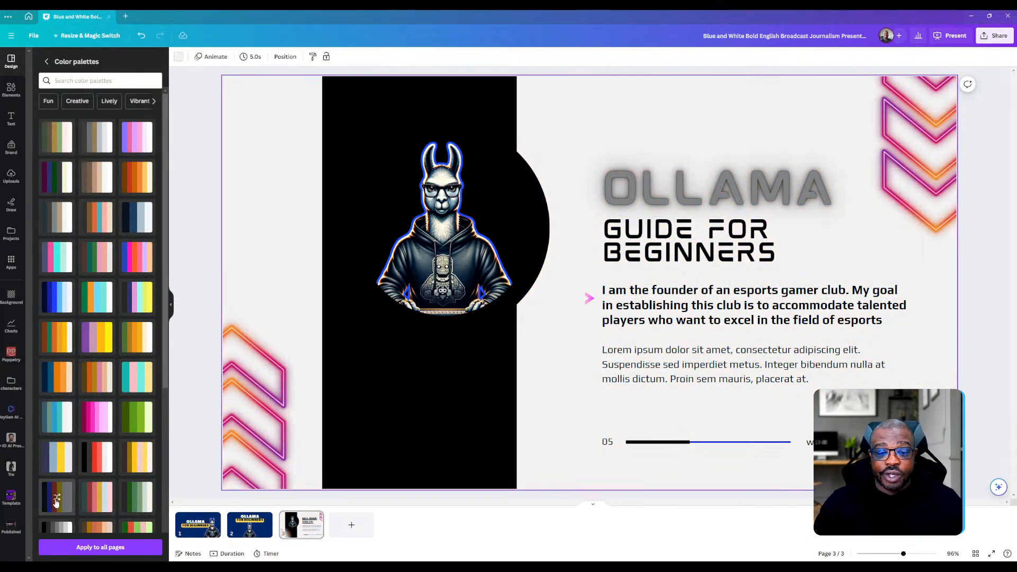
pyautogui.click(61, 298)
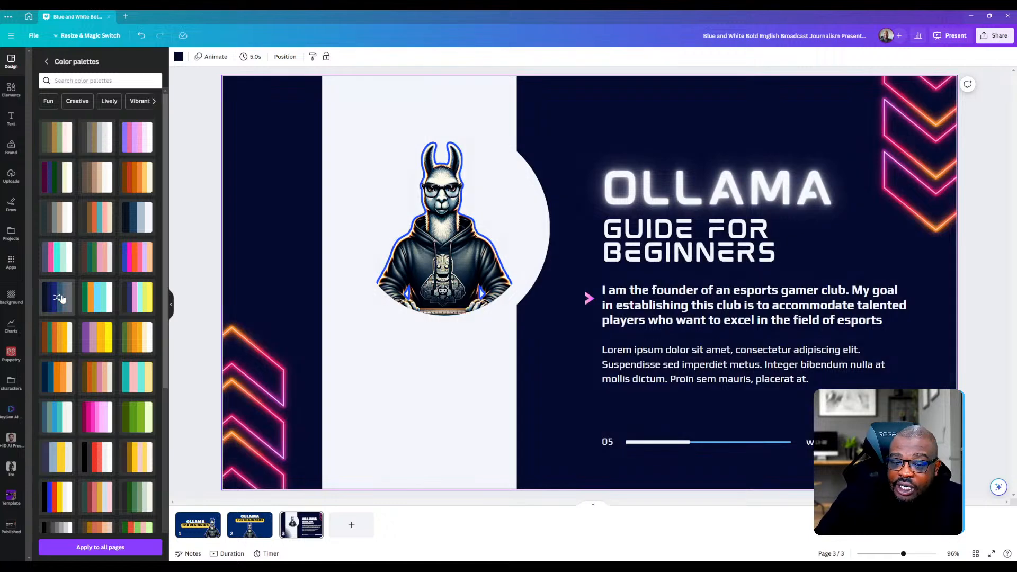
# - Change the llama photo's outline to a drop shadow and set the shadow color to near-black #161717
pyautogui.click(452, 256)
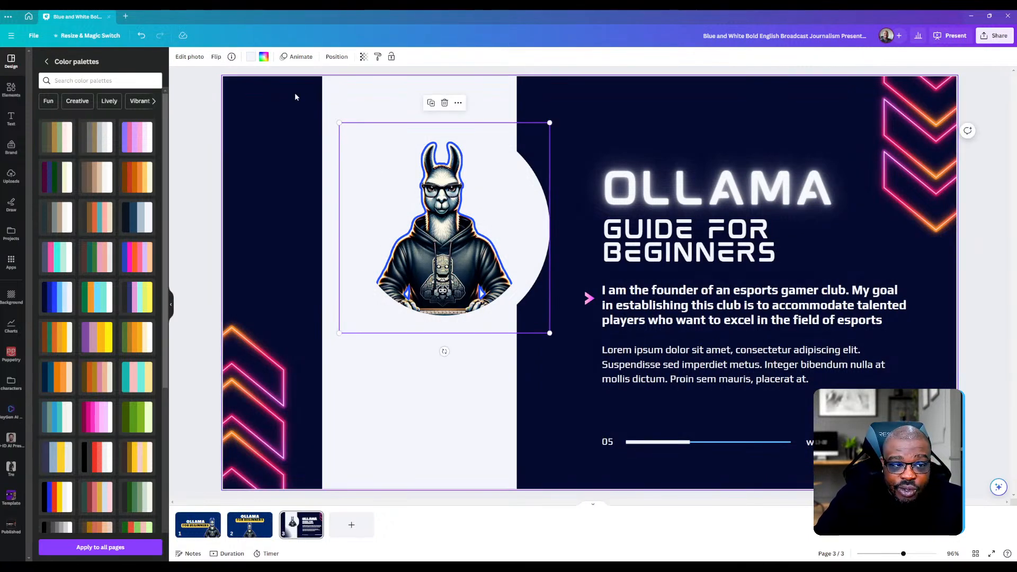
pyautogui.click(190, 58)
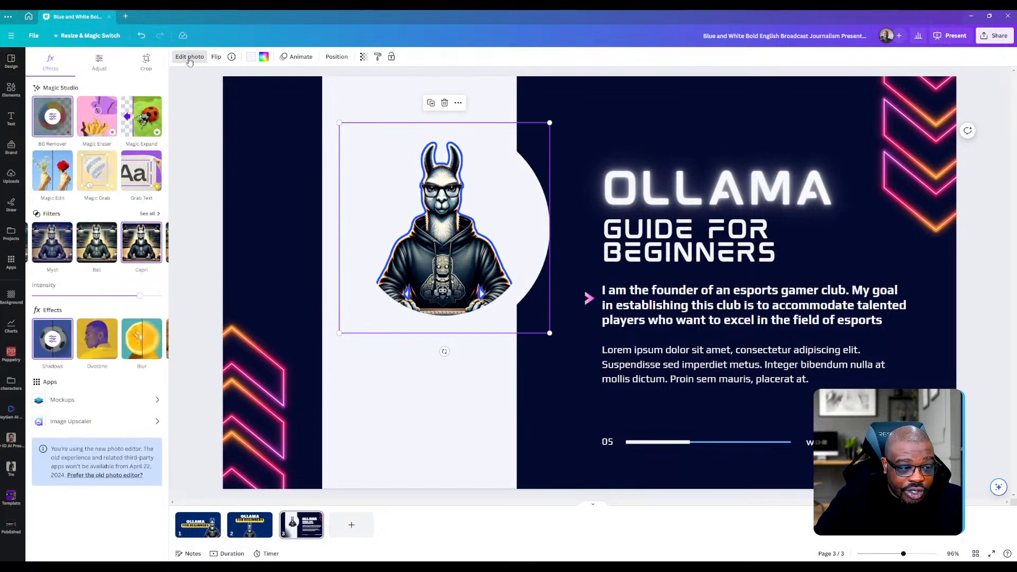
pyautogui.click(55, 339)
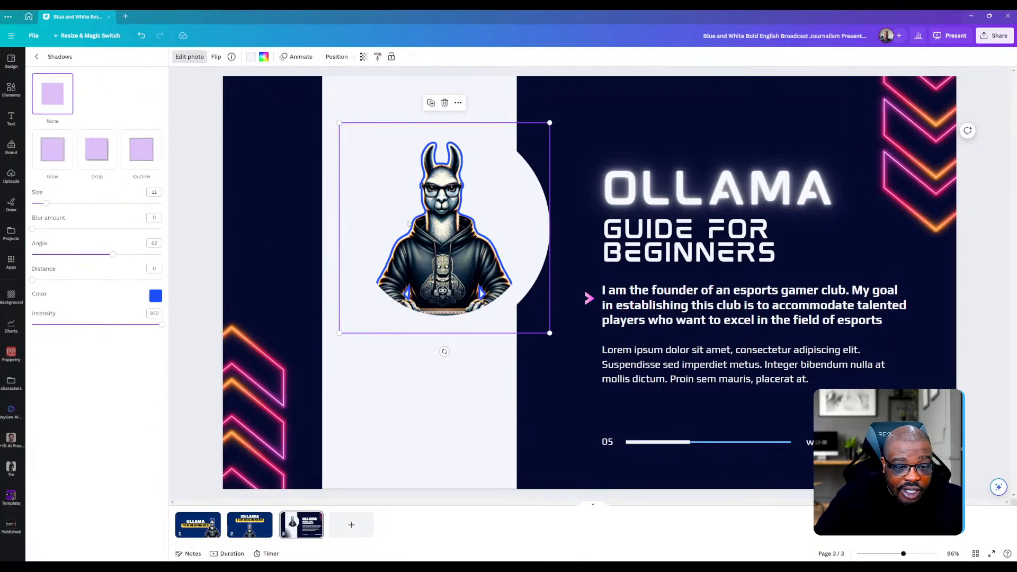
pyautogui.click(98, 153)
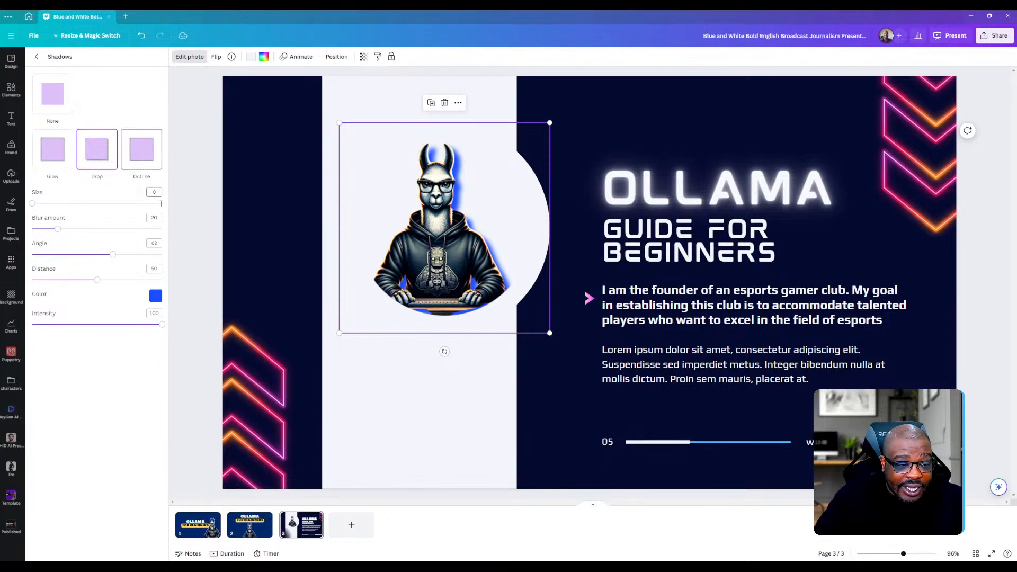
pyautogui.click(155, 297)
pyautogui.moveTo(174, 325); pyautogui.dragTo(158, 354)
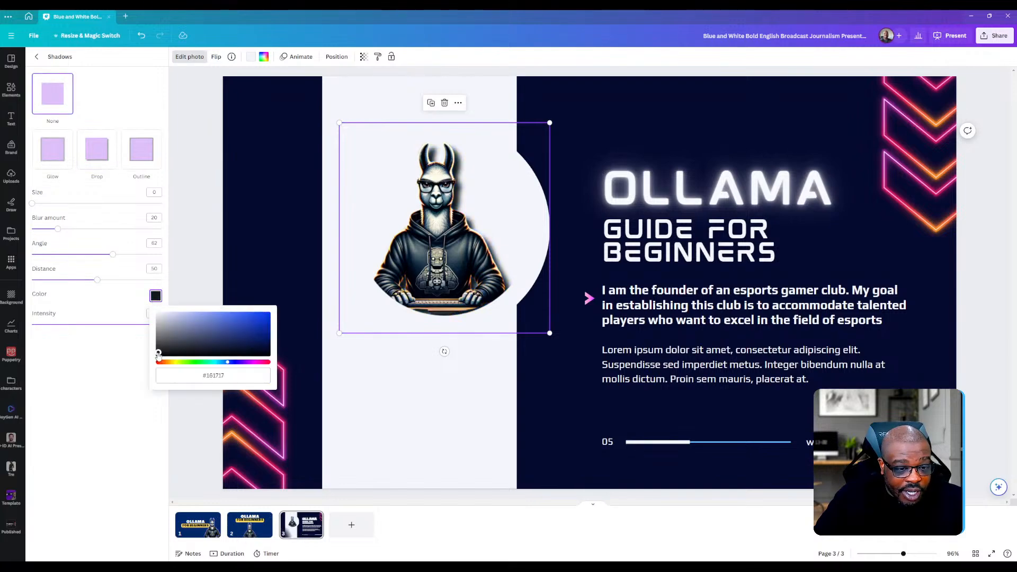
pyautogui.click(87, 390)
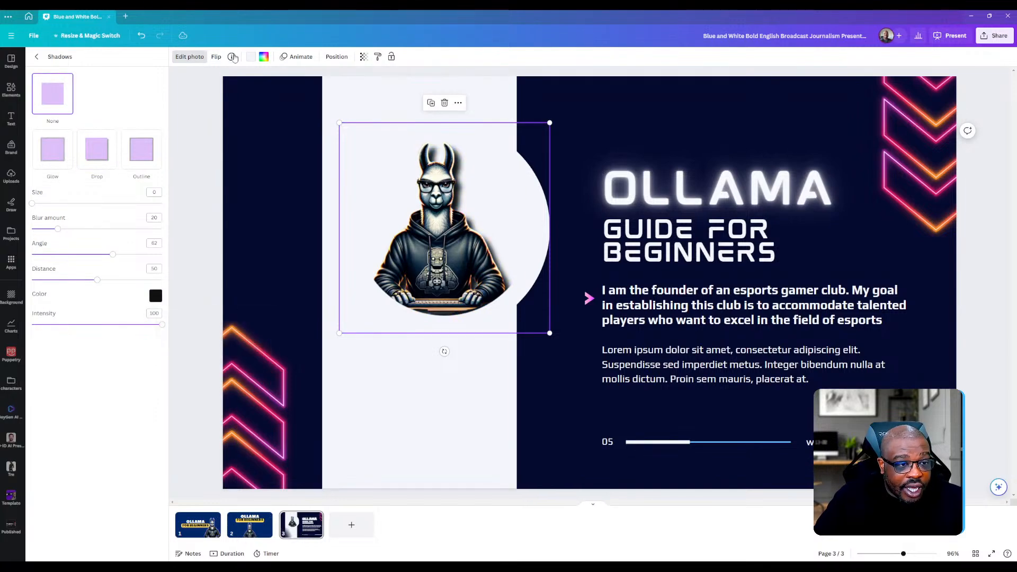
pyautogui.click(191, 58)
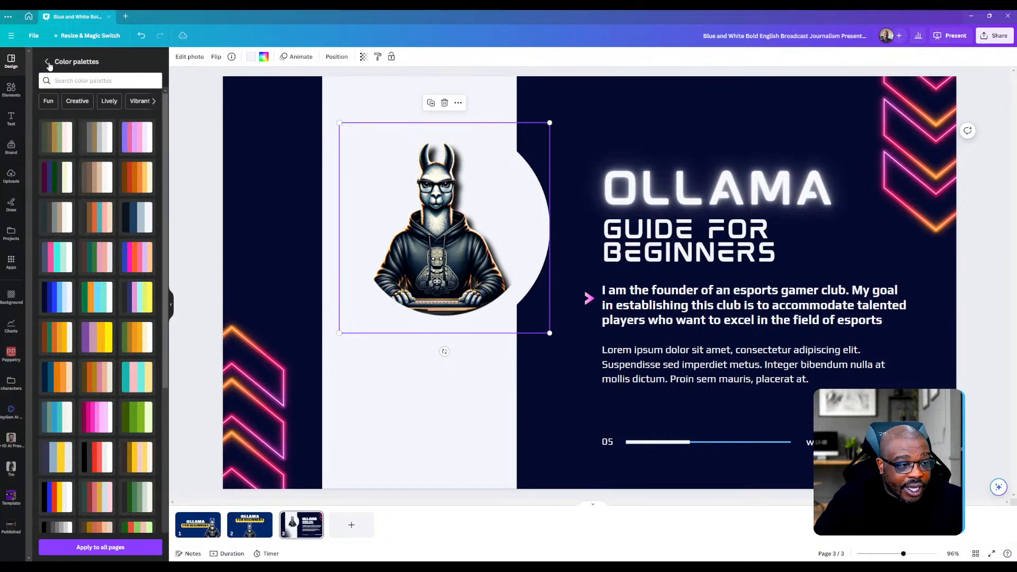
# - Try shuffled variations of the blue palette and the green-pink palette on page 3
pyautogui.click(58, 299)
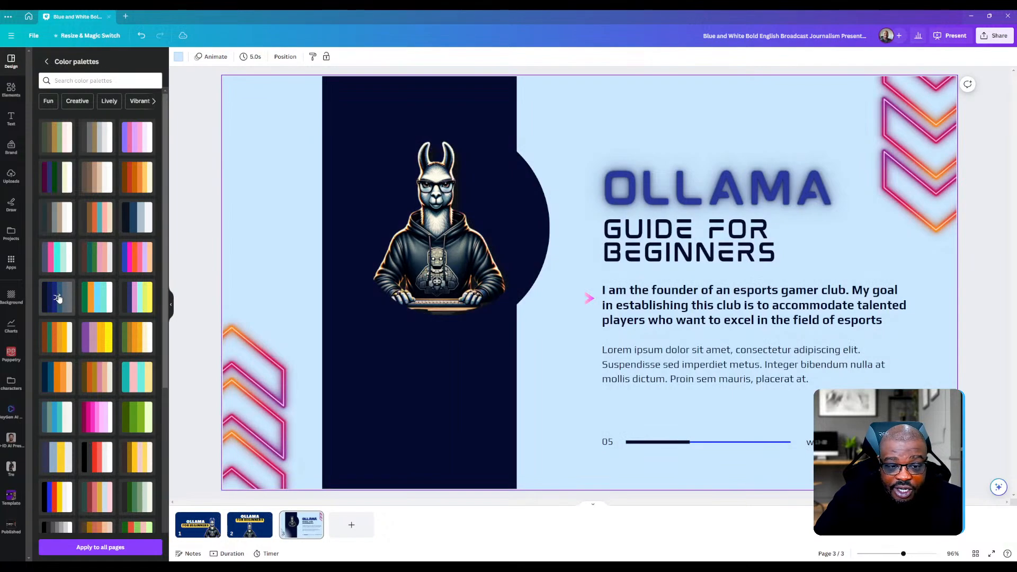
pyautogui.click(58, 298)
pyautogui.click(104, 258)
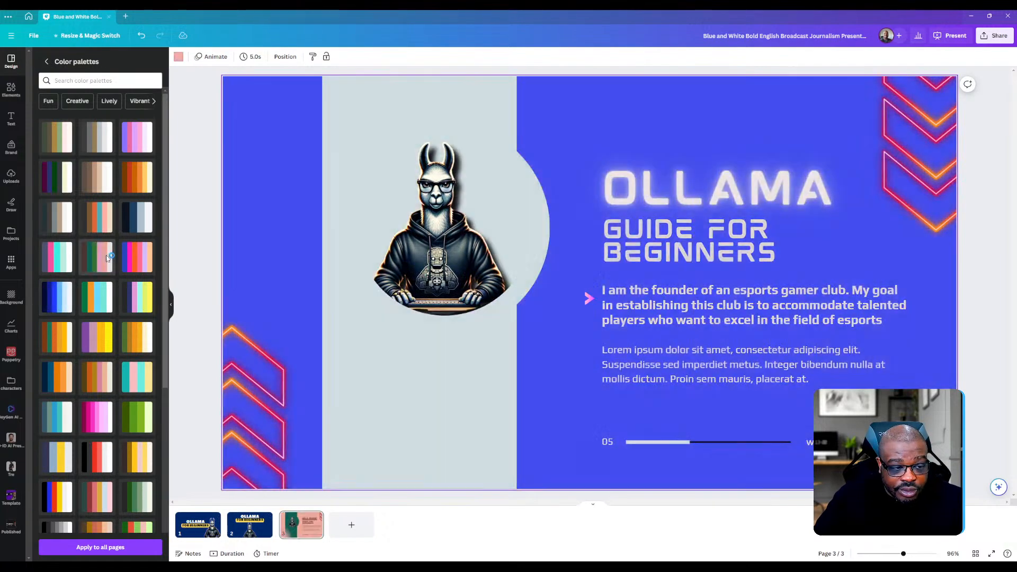
pyautogui.click(103, 259)
pyautogui.click(103, 258)
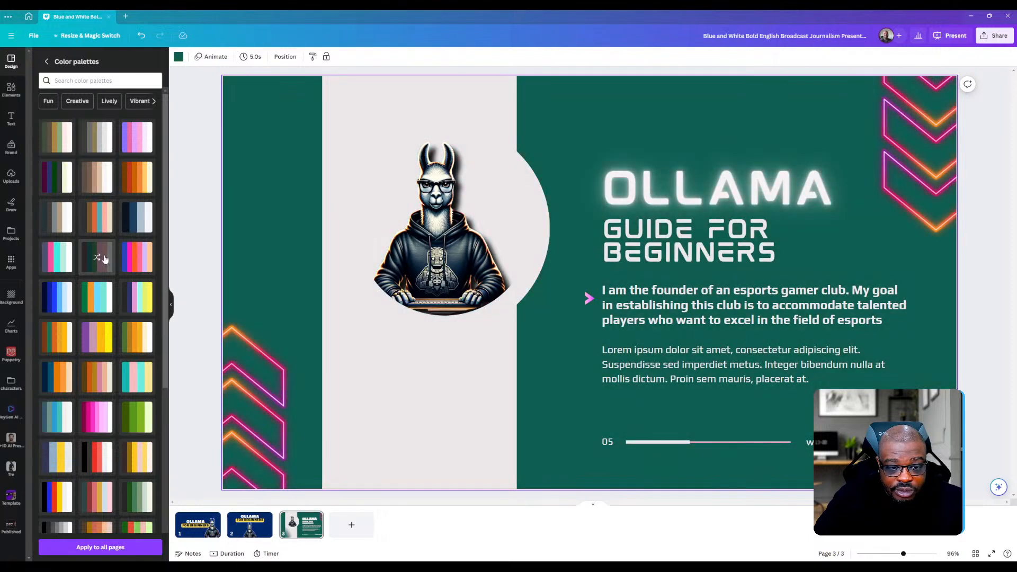
pyautogui.click(104, 259)
pyautogui.click(104, 258)
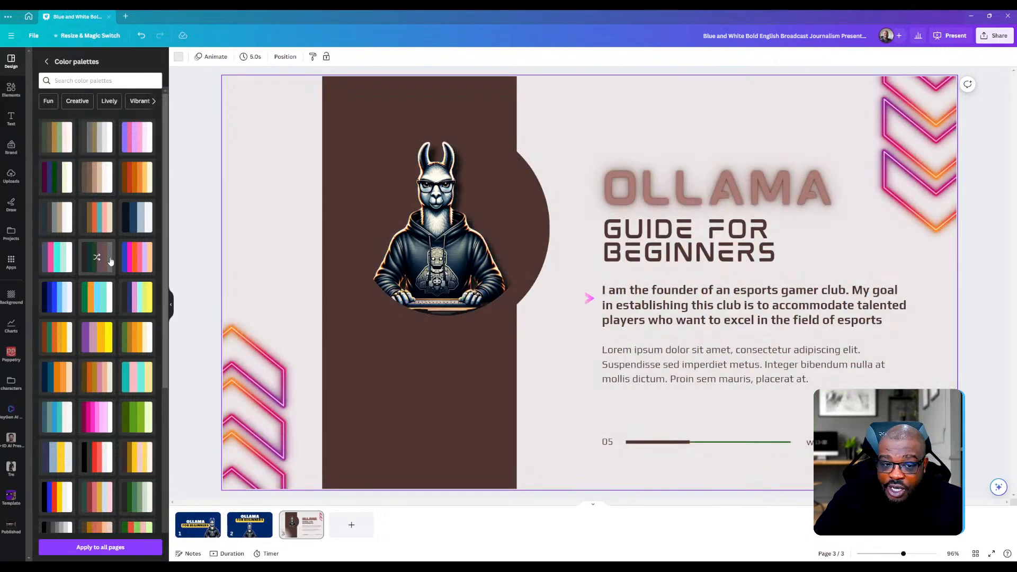
pyautogui.click(101, 260)
pyautogui.click(101, 260)
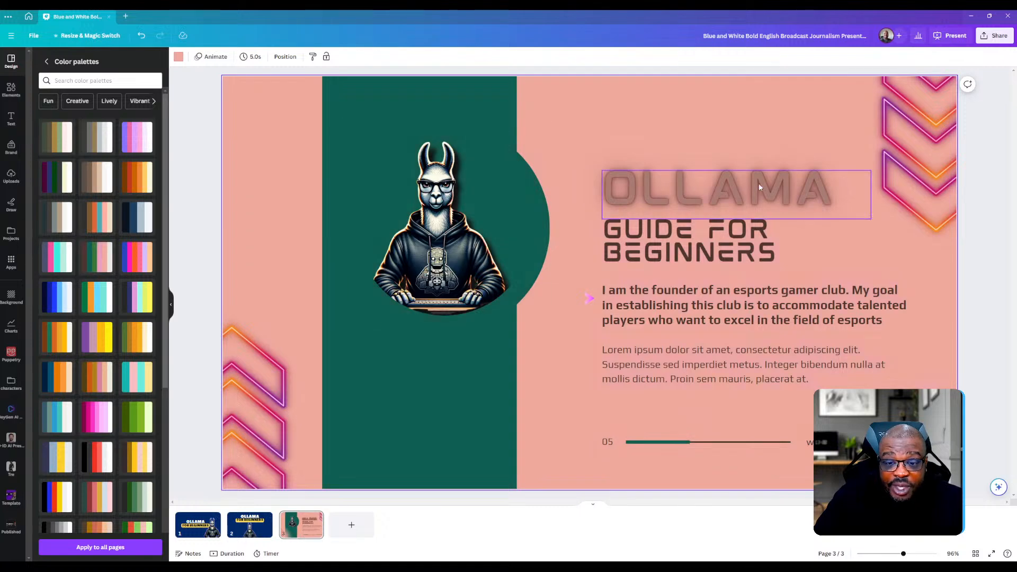
# - Try the orange palette on page 3, and apply the dark navy, slate blue and white palette instead
pyautogui.click(137, 185)
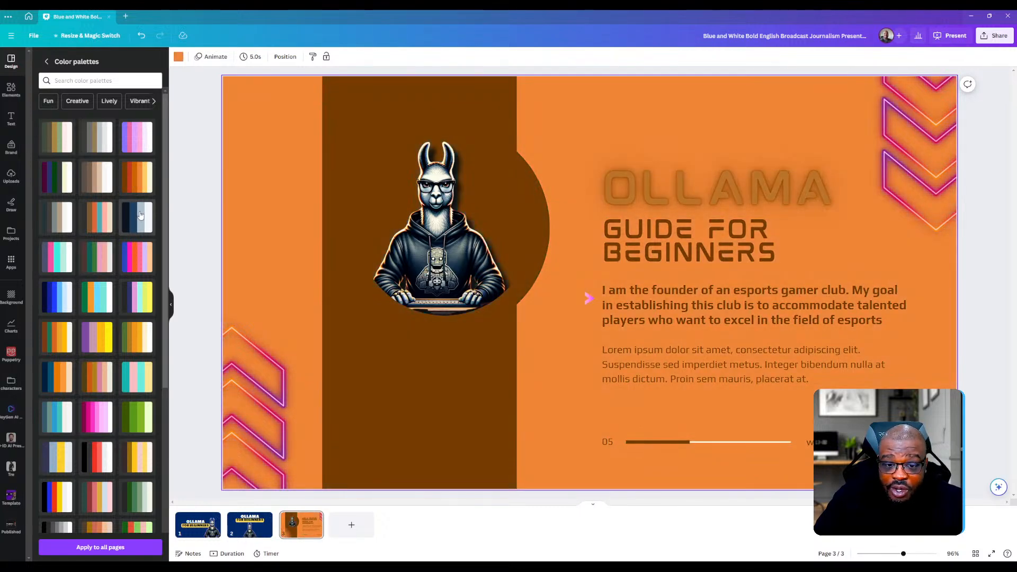
pyautogui.click(139, 215)
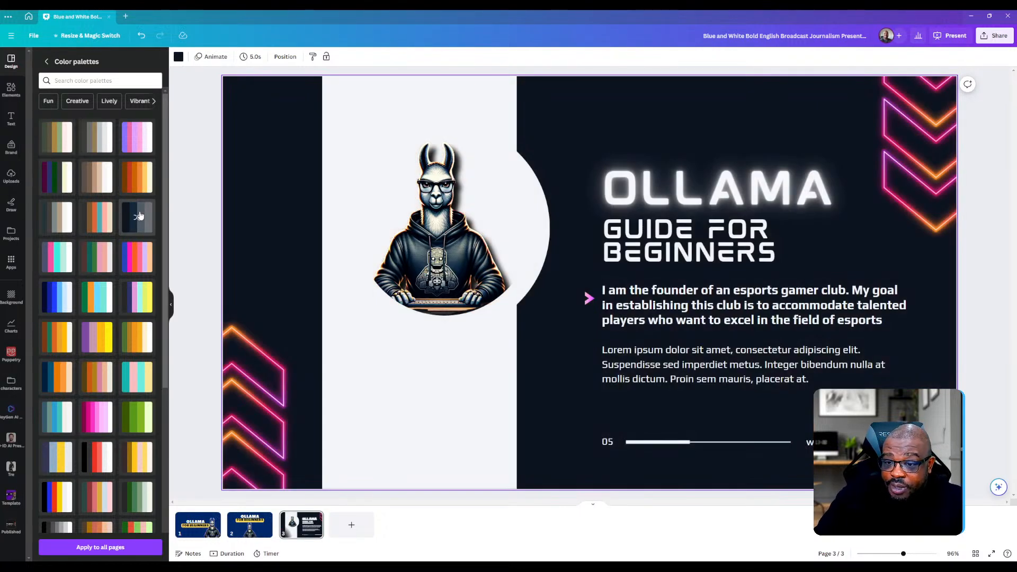
# - Rotate the neon chevron graphics in page 3's upper-right and lower-left corners so that they sit at an angle
pyautogui.click(922, 135)
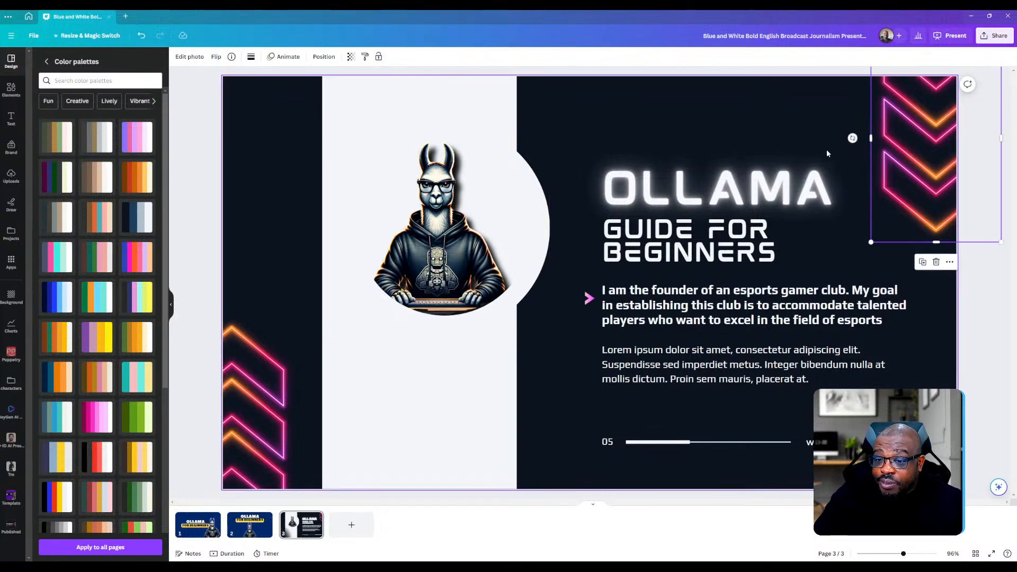
pyautogui.moveTo(852, 138); pyautogui.dragTo(887, 71)
pyautogui.click(277, 389)
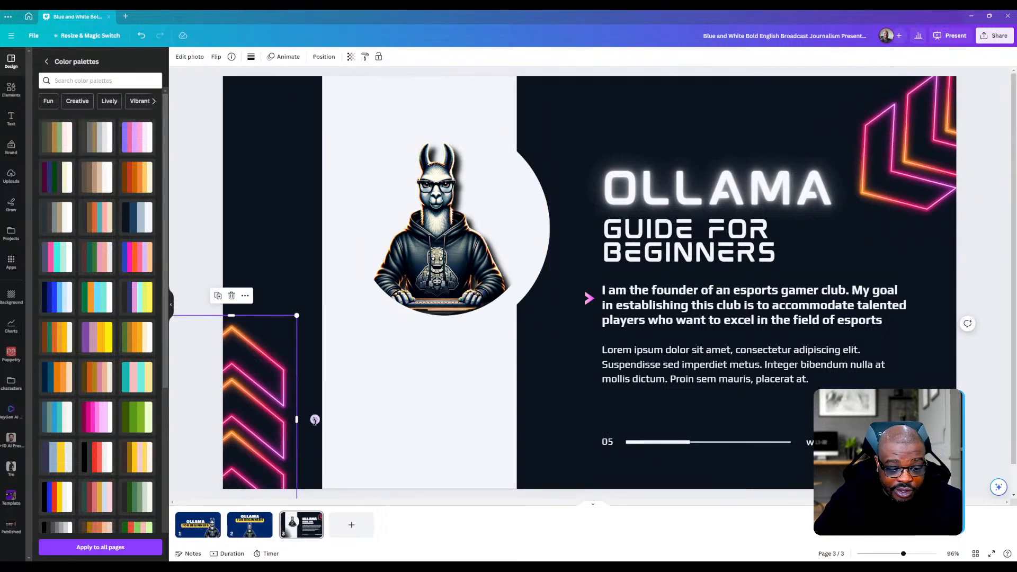
pyautogui.moveTo(316, 421); pyautogui.dragTo(297, 499)
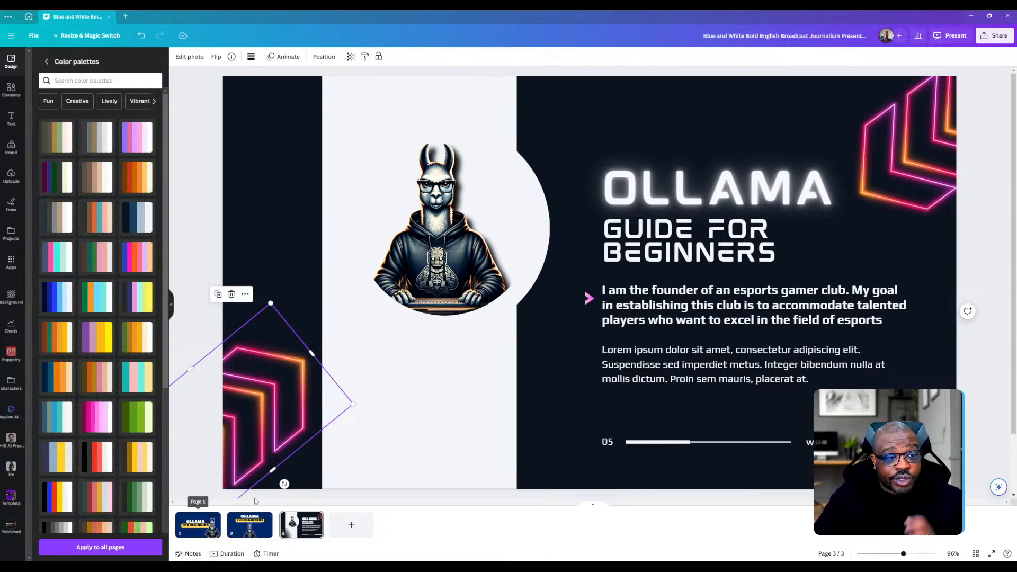
# - Compare the designs of pages 1, 2 and 3, and return to page 1
pyautogui.click(198, 525)
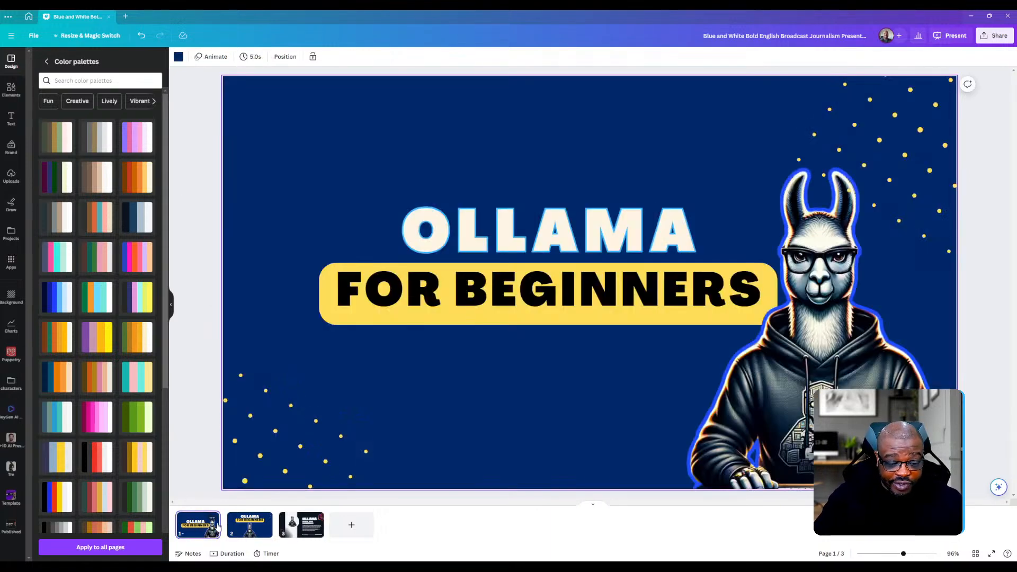
pyautogui.click(250, 524)
pyautogui.click(306, 531)
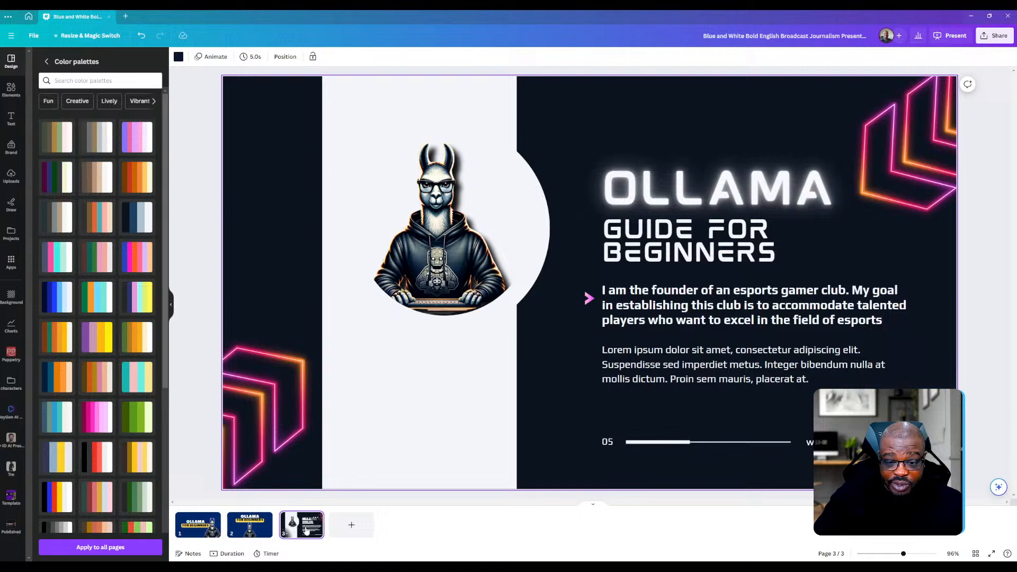
pyautogui.click(247, 530)
pyautogui.click(200, 528)
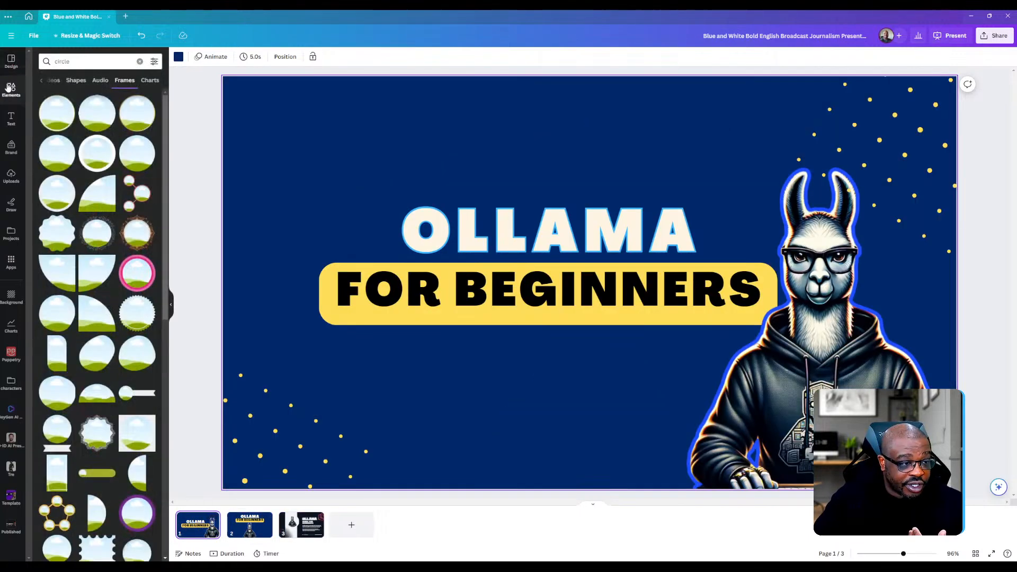
# - Add the Shattered Illusions cover from the black, white and red TV & Film Treatment Deck template as a new page
pyautogui.click(47, 61)
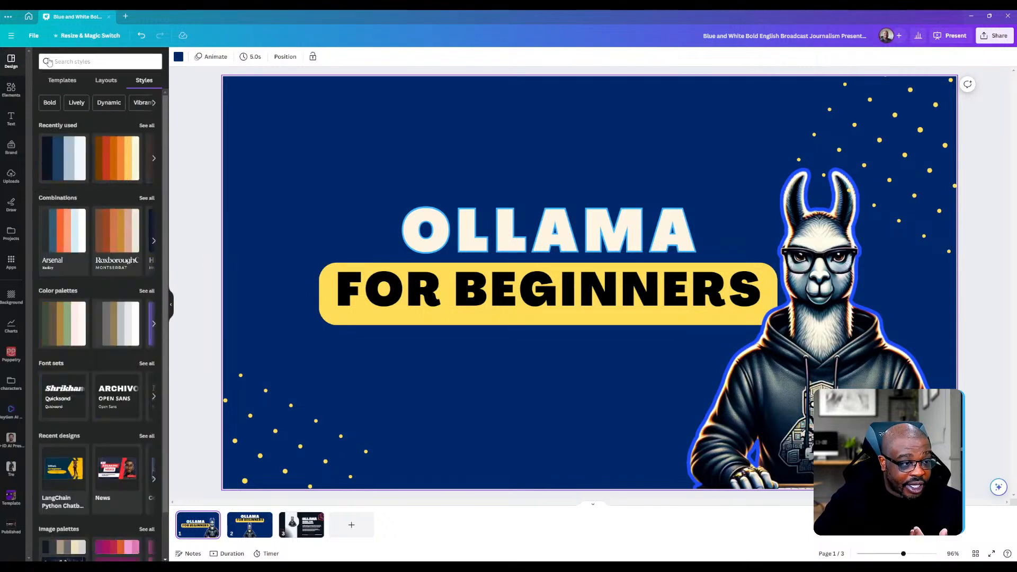
pyautogui.click(57, 82)
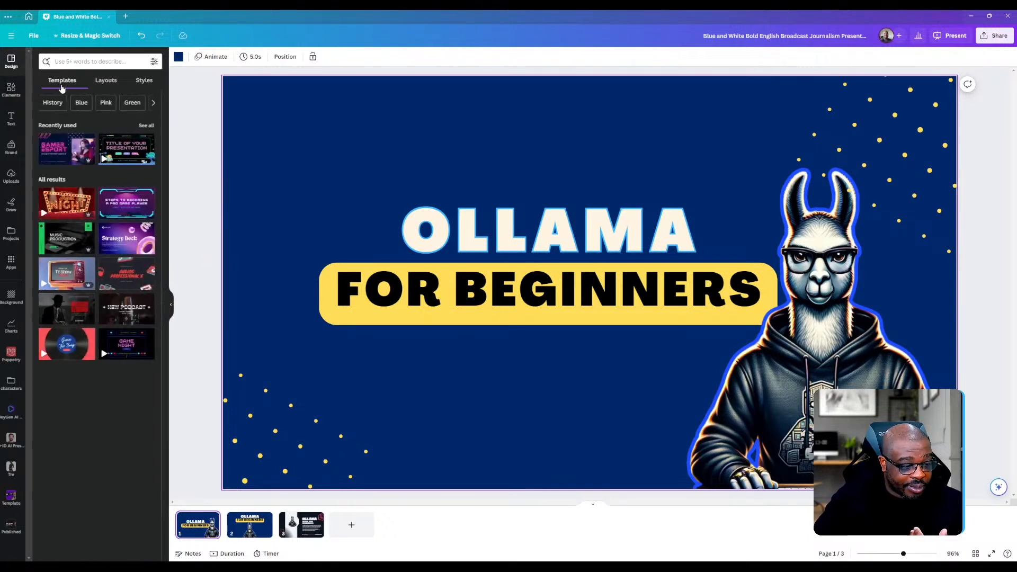
pyautogui.click(63, 315)
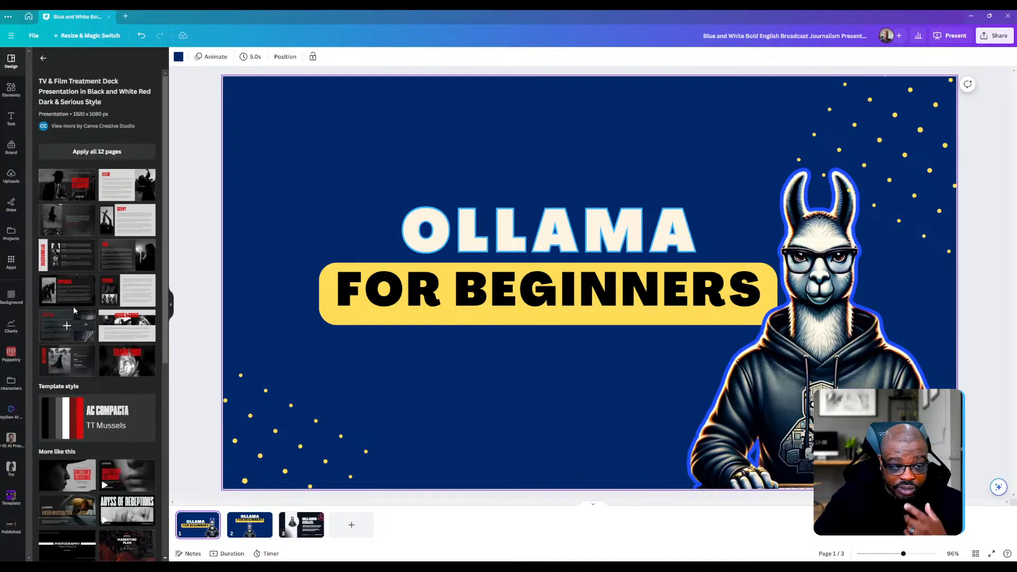
pyautogui.click(68, 187)
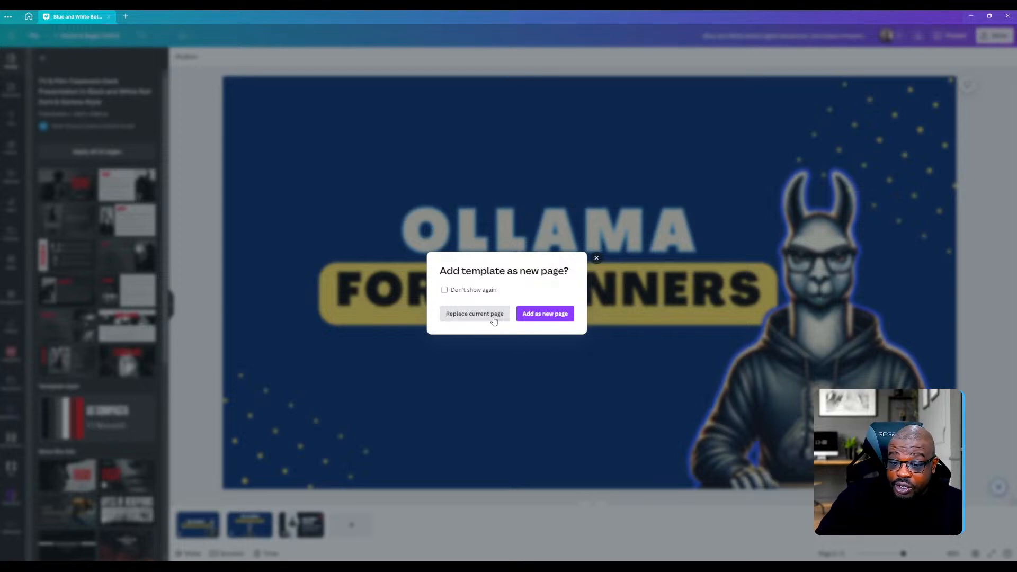
pyautogui.click(542, 313)
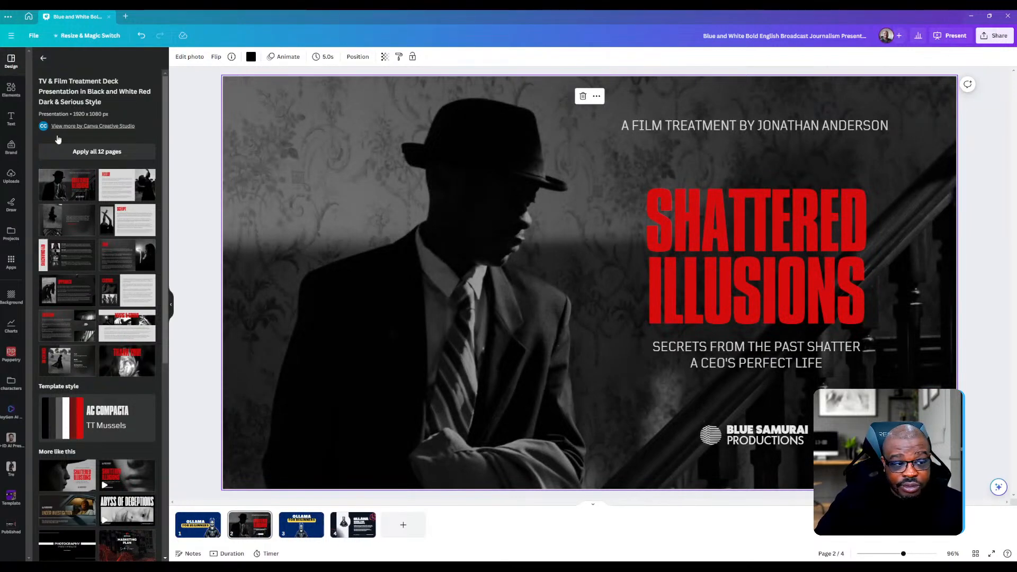
# - Browse the full range of presentation templates for other designs to draw pages from
pyautogui.scroll(-3, 94, 369)
pyautogui.click(41, 59)
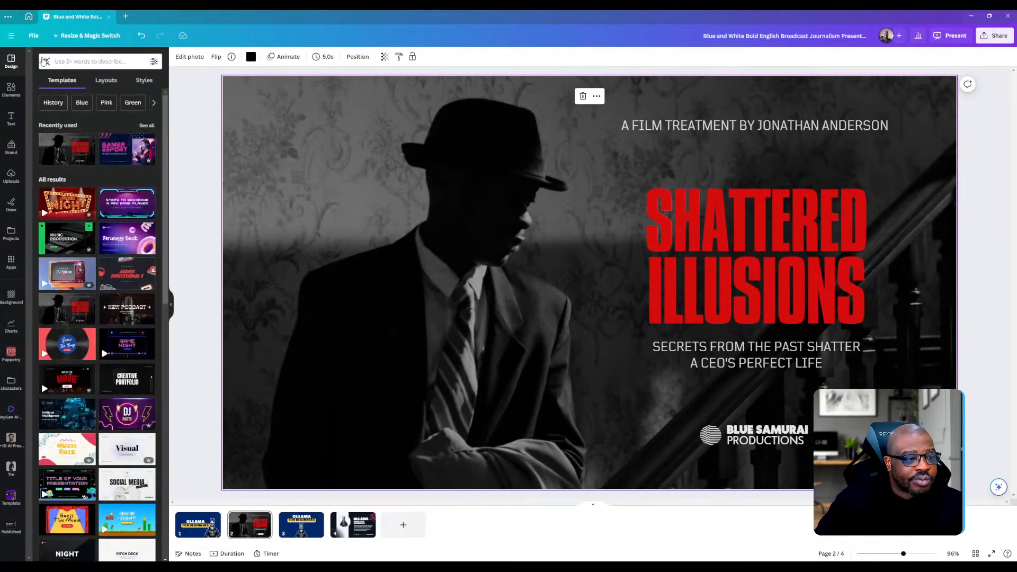
pyautogui.scroll(-3, 99, 346)
pyautogui.scroll(-6, 99, 346)
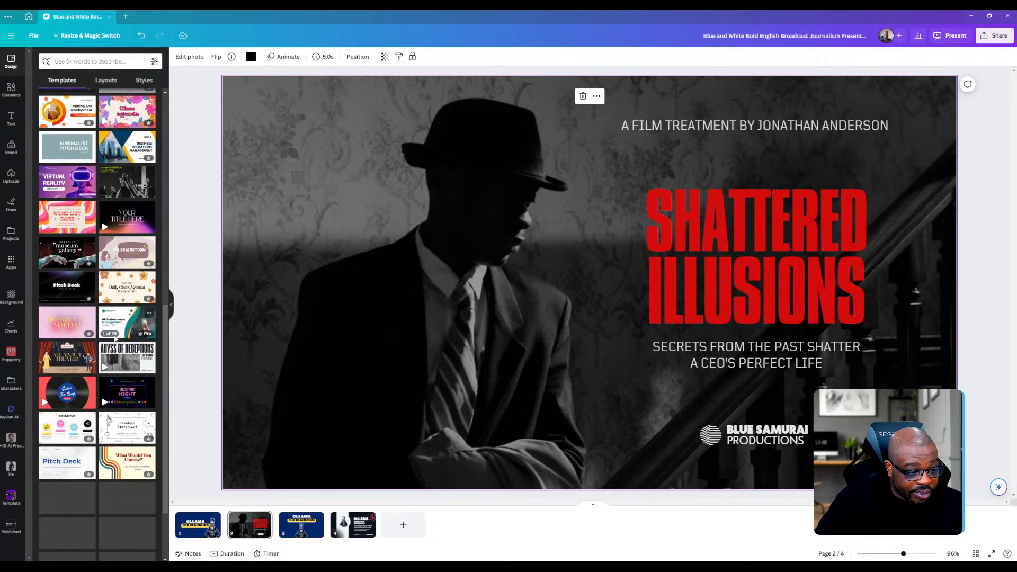
pyautogui.scroll(-2, 117, 361)
pyautogui.scroll(-4, 119, 370)
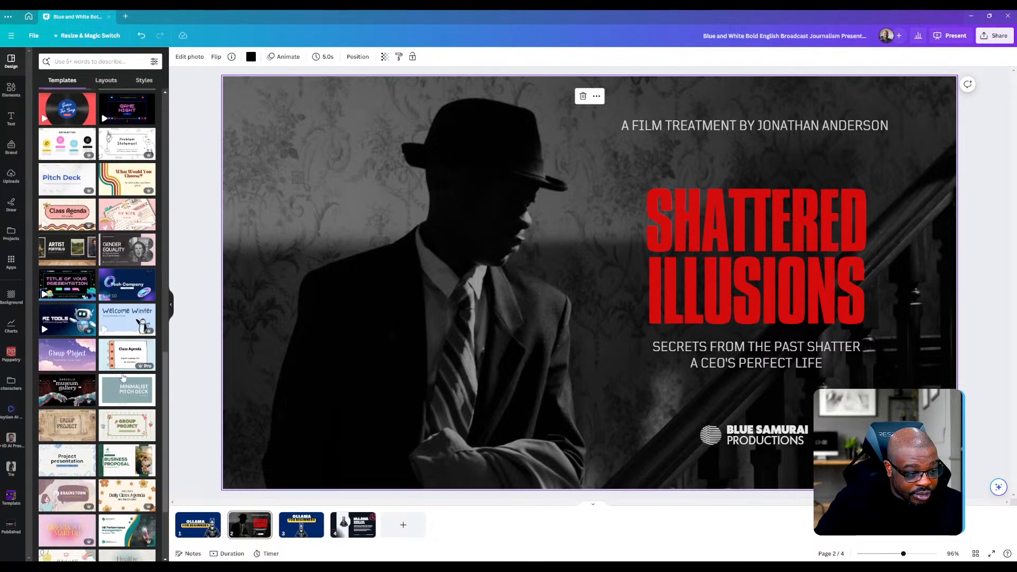
pyautogui.scroll(-6, 119, 339)
pyautogui.scroll(-4, 117, 429)
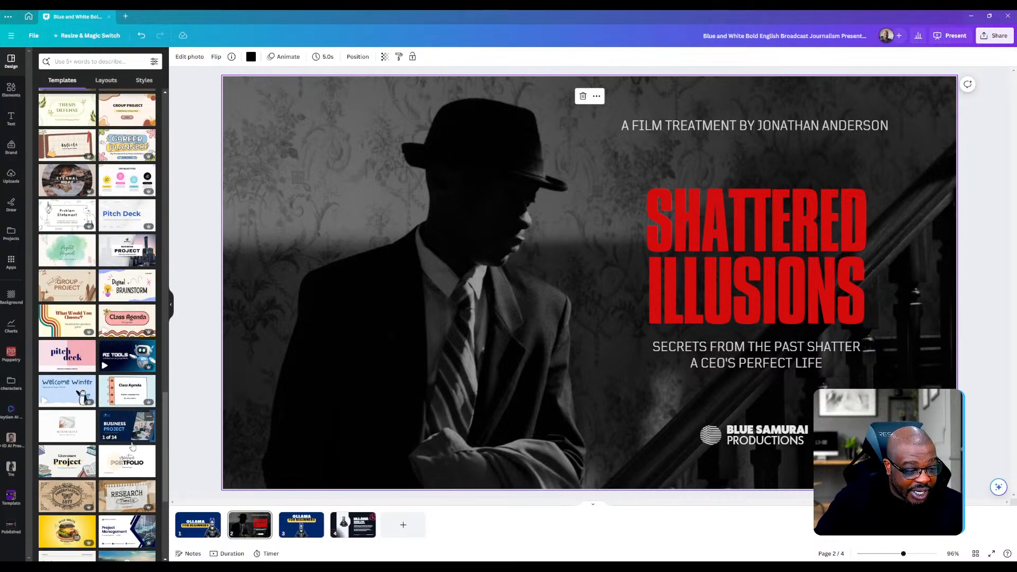
pyautogui.scroll(-4, 123, 413)
pyautogui.scroll(-2, 126, 434)
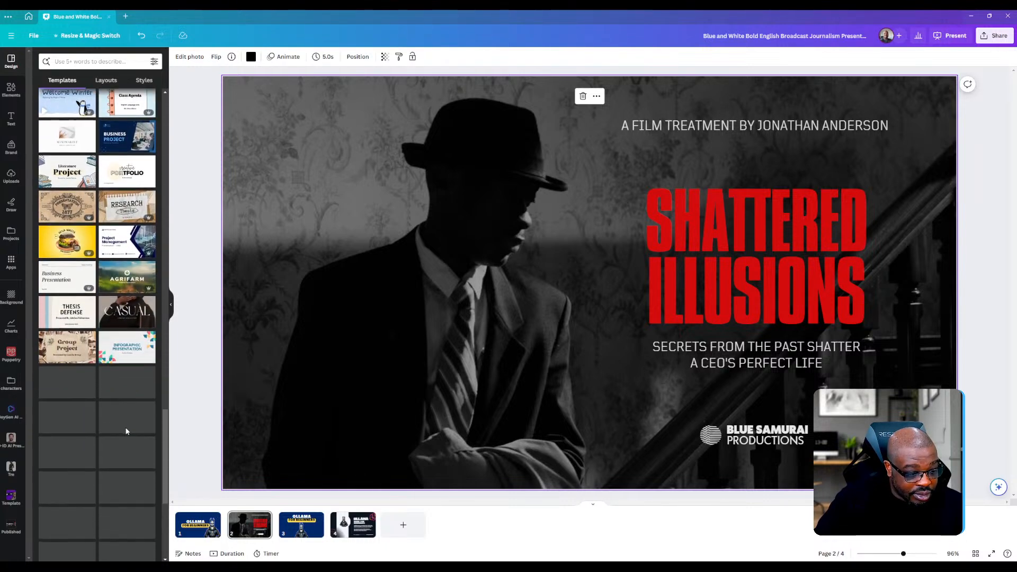
# - Search the presentation templates for "how to"
pyautogui.click(94, 62)
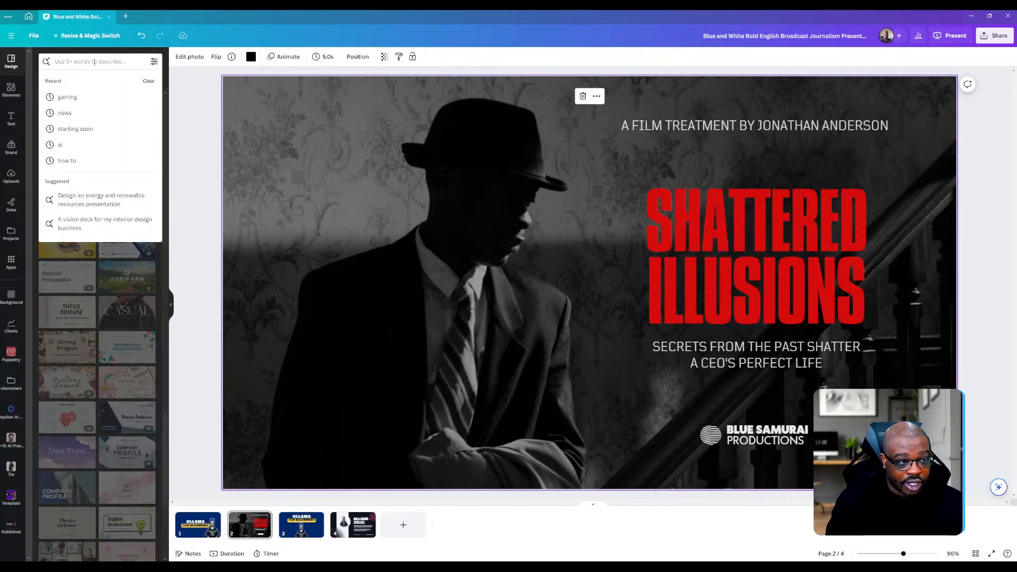
pyautogui.write('how')
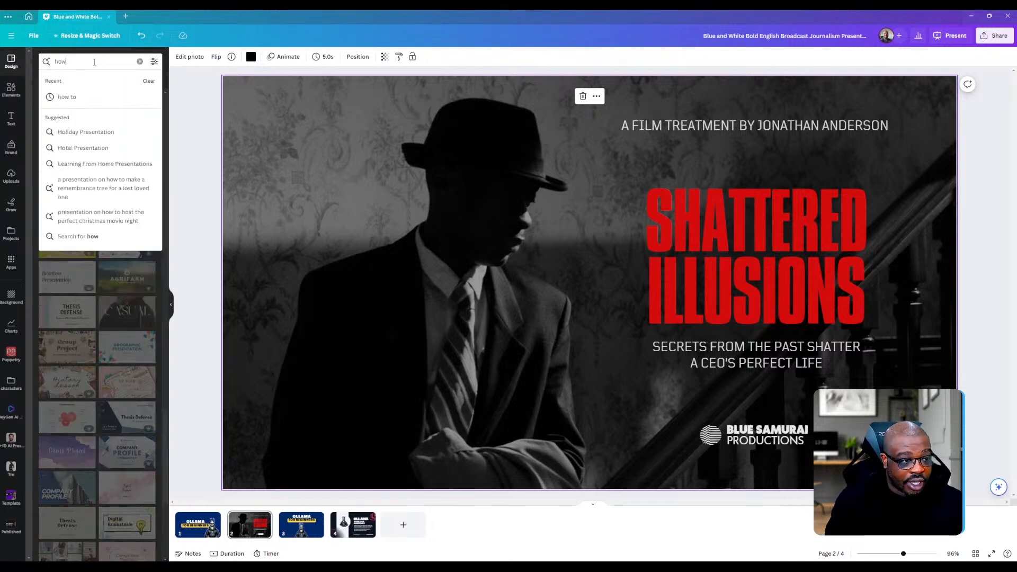
pyautogui.click(66, 97)
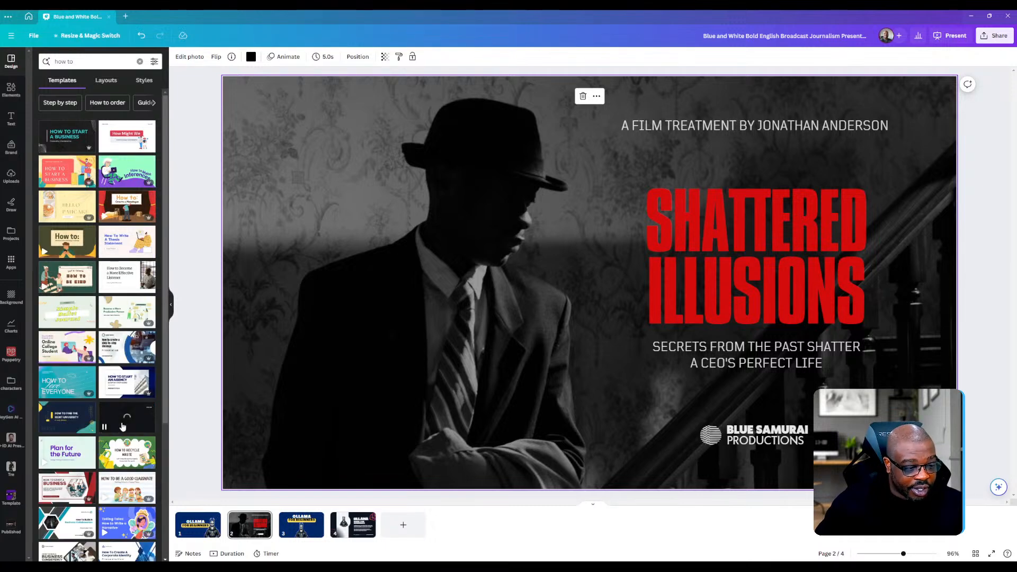
# - Add the Introducing page from the Green Black Geometric How To Find The Right University template as a new page
pyautogui.scroll(-2, 122, 419)
pyautogui.scroll(-2, 123, 419)
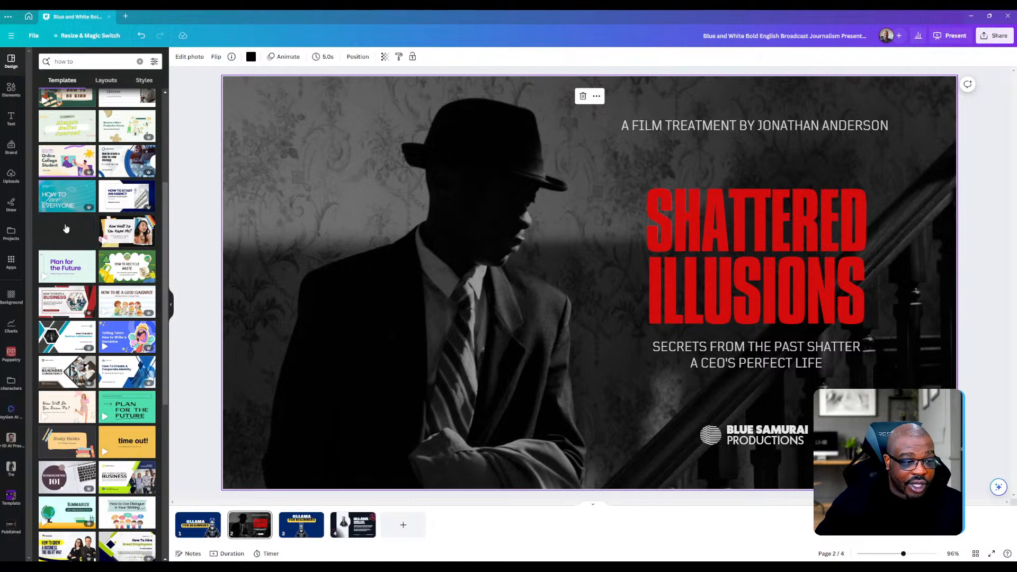
pyautogui.click(65, 228)
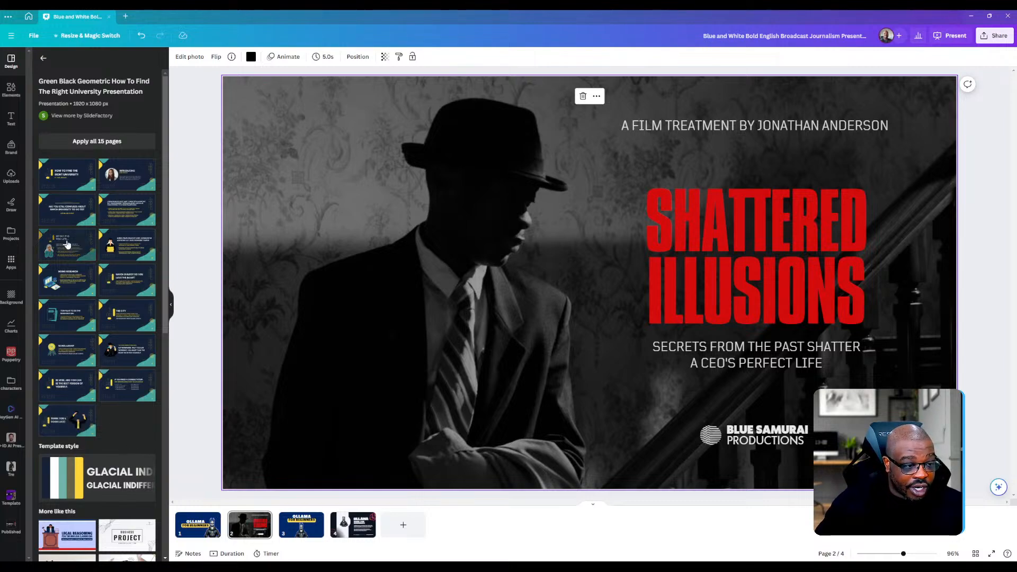
pyautogui.click(129, 179)
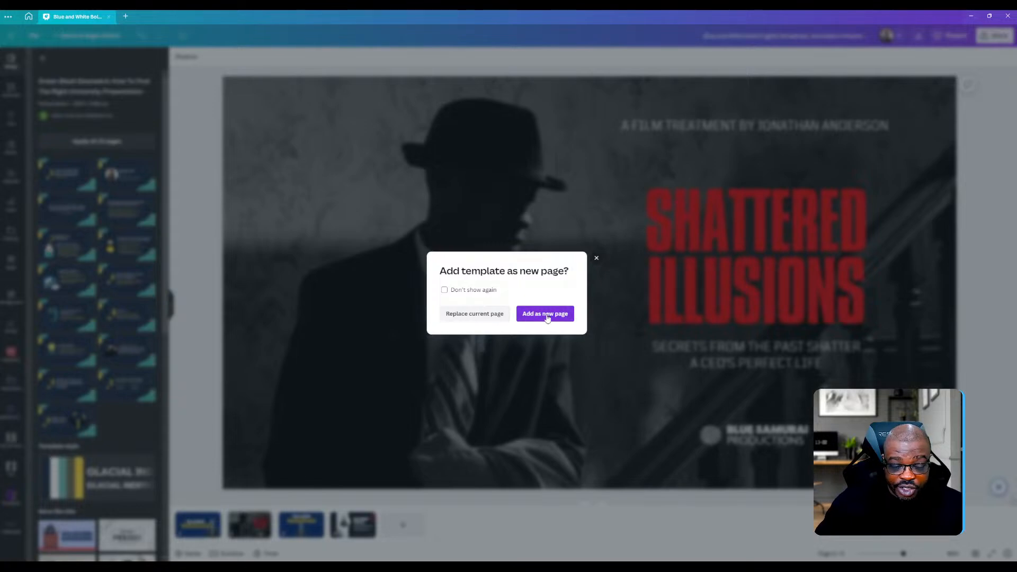
pyautogui.click(547, 317)
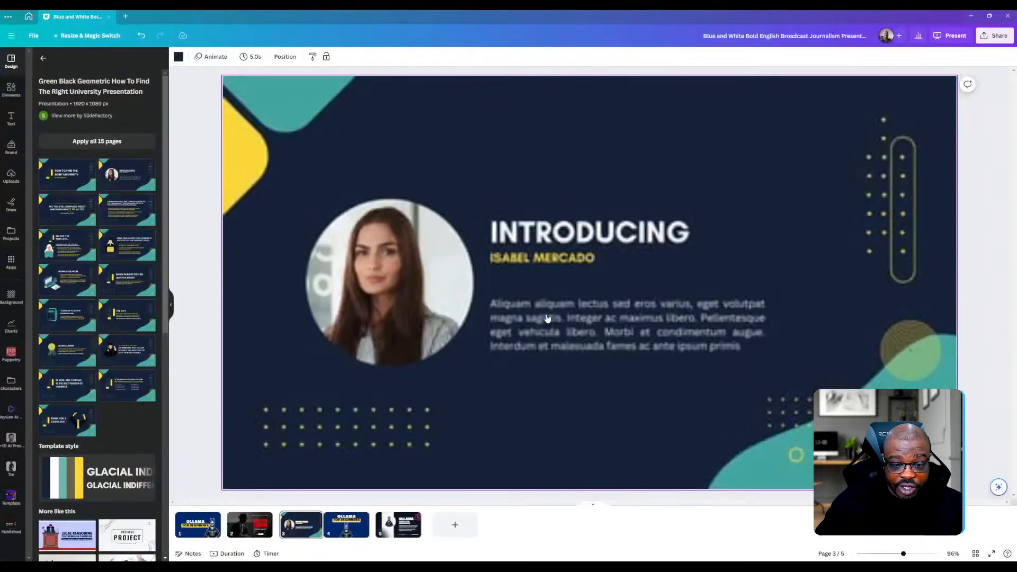
# - Replace the portrait in page 3's circular frame with a pasted copy of the hooded llama image
pyautogui.click(412, 277)
pyautogui.press('Delete')
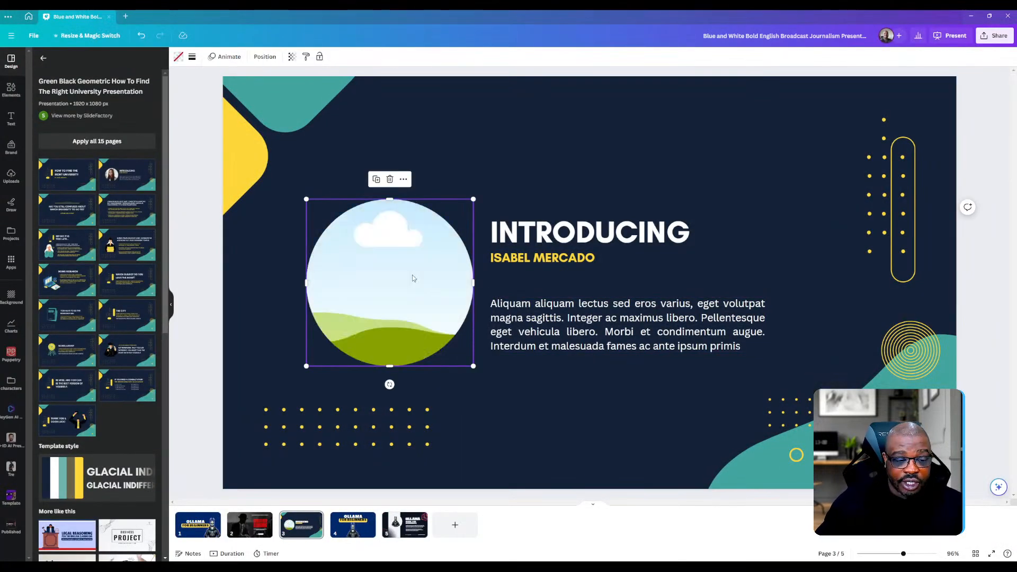
pyautogui.click(555, 415)
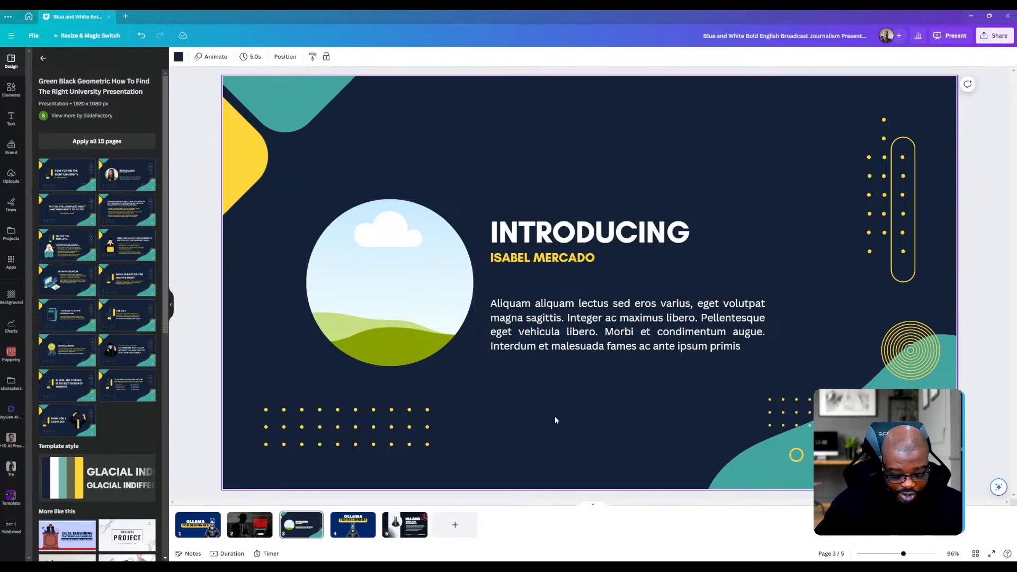
pyautogui.hotkey('ctrl', 'v')
pyautogui.moveTo(587, 430); pyautogui.dragTo(603, 398)
pyautogui.moveTo(602, 445); pyautogui.dragTo(602, 422)
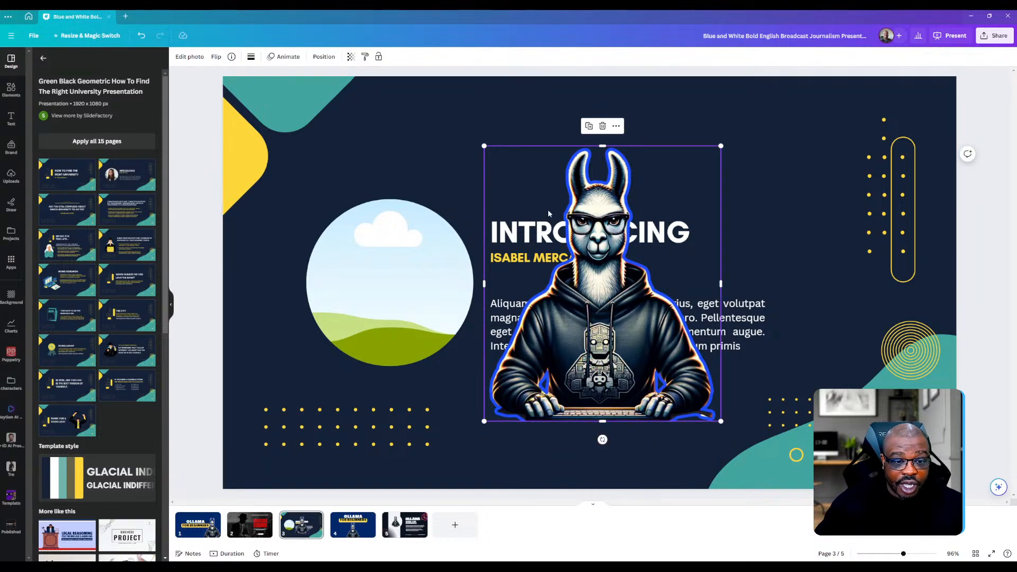
pyautogui.moveTo(590, 245); pyautogui.dragTo(427, 282)
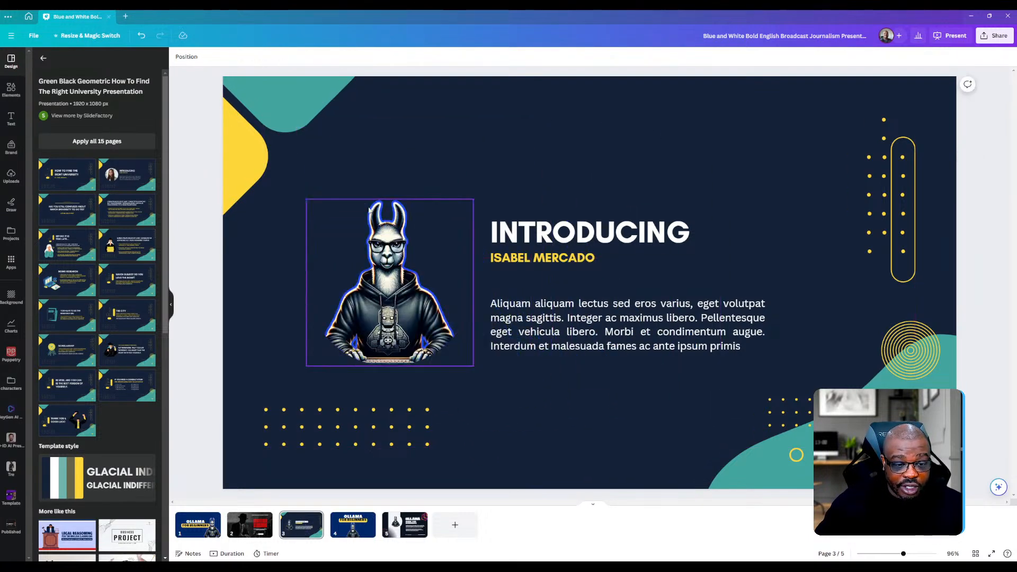
# - Change the framed llama's shadow to the Glow style and set its color to white
pyautogui.click(411, 316)
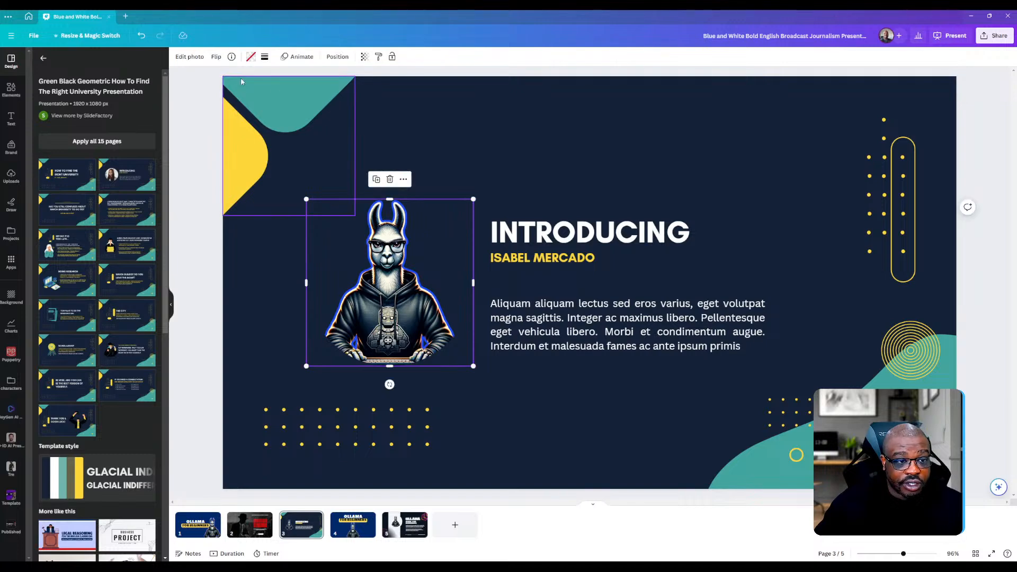
pyautogui.click(181, 58)
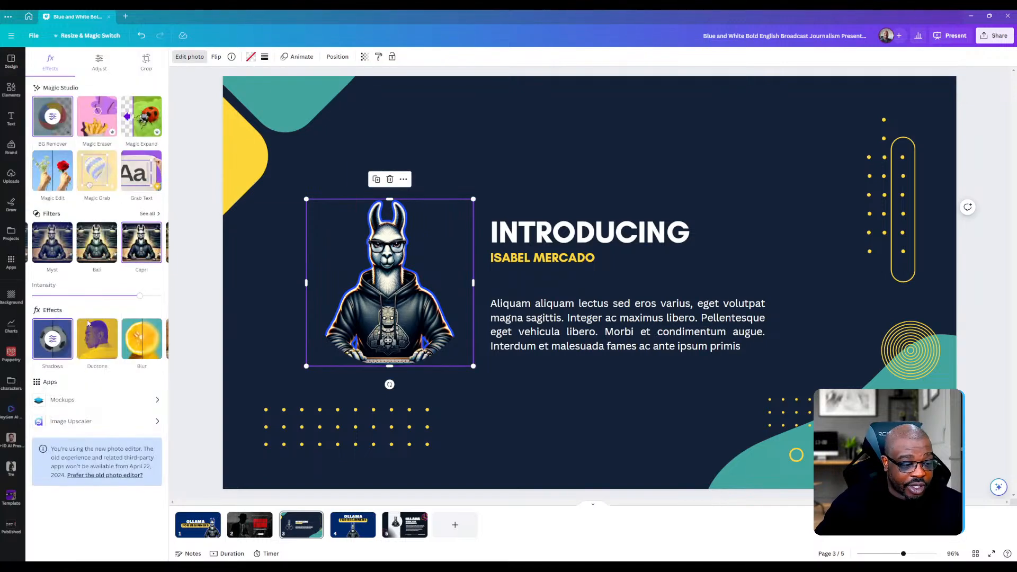
pyautogui.click(51, 341)
pyautogui.click(52, 150)
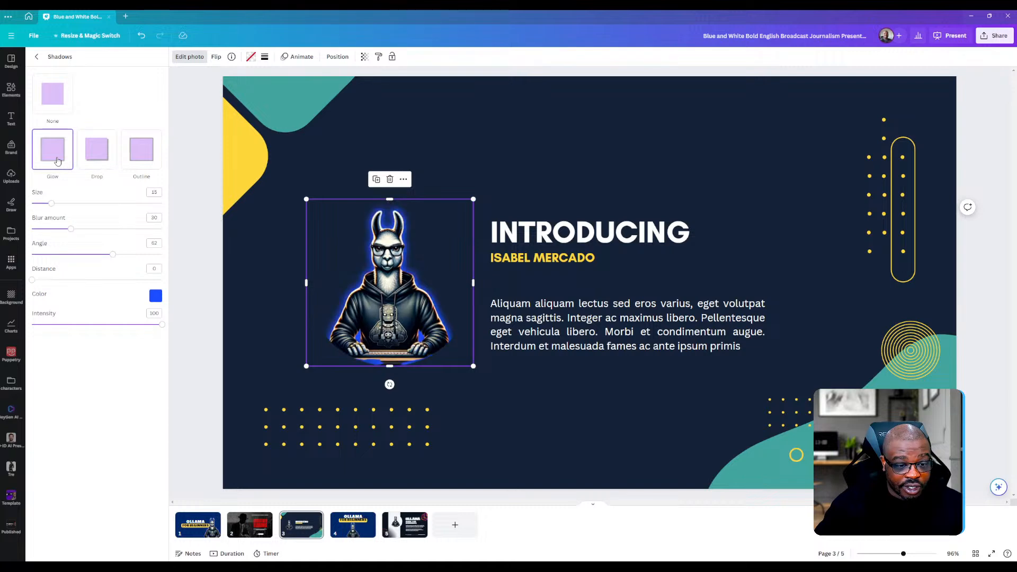
pyautogui.click(159, 296)
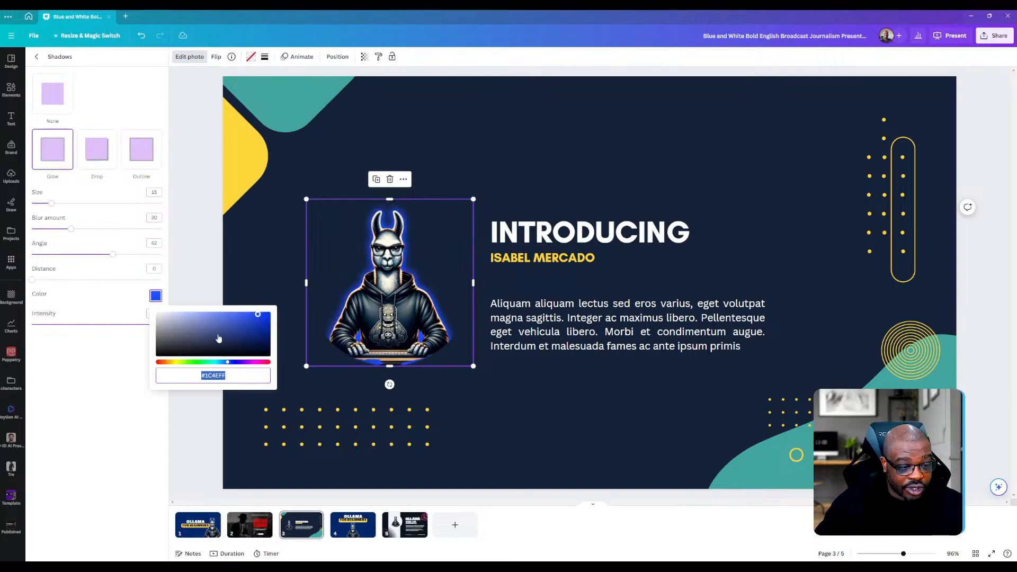
pyautogui.click(156, 317)
pyautogui.click(77, 393)
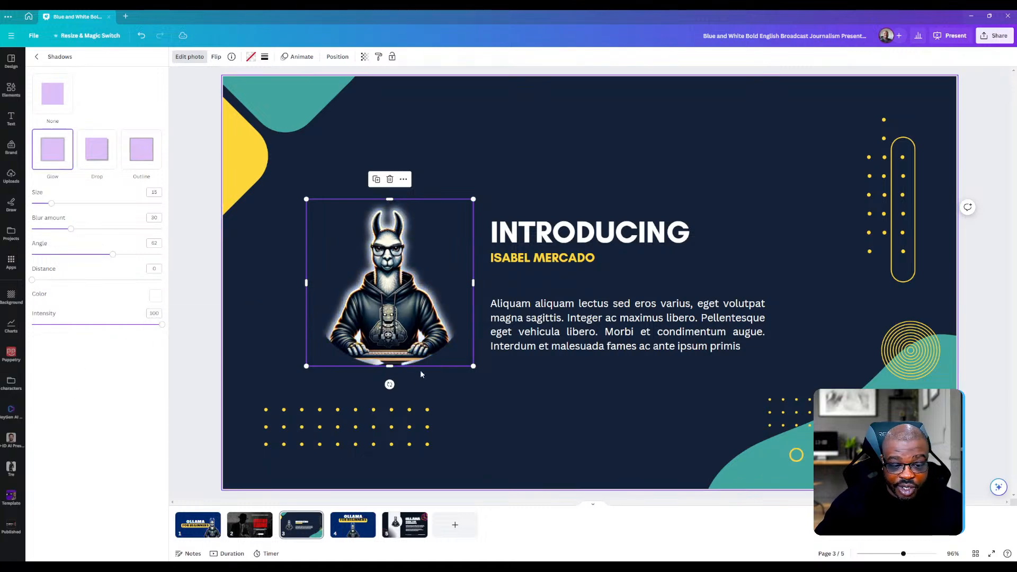
# - Enlarge the framed llama and move it toward the slide's left edge, clear of the Introducing text
pyautogui.click(528, 426)
pyautogui.click(396, 297)
pyautogui.moveTo(471, 204); pyautogui.dragTo(555, 115)
pyautogui.moveTo(437, 264); pyautogui.dragTo(357, 290)
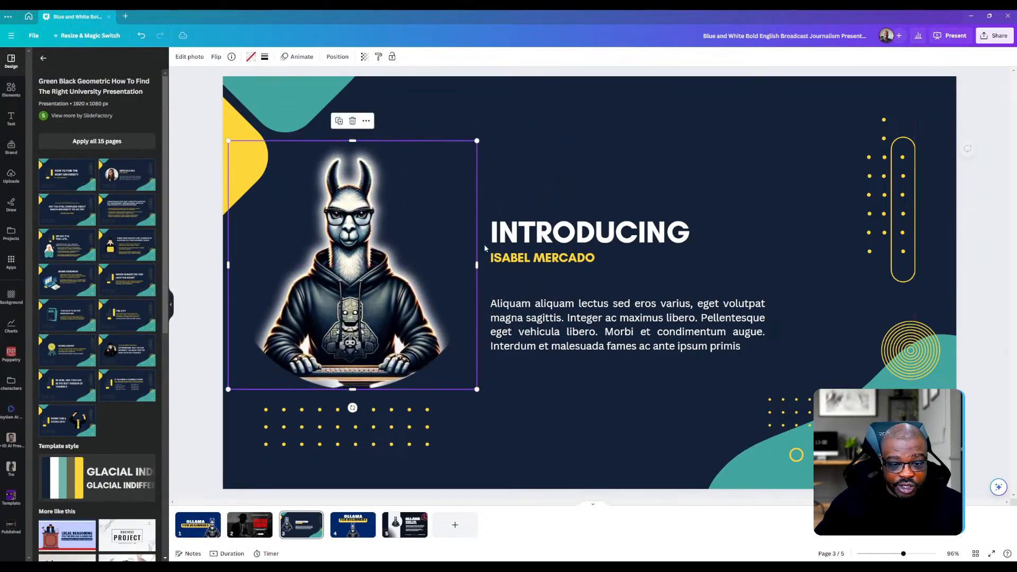